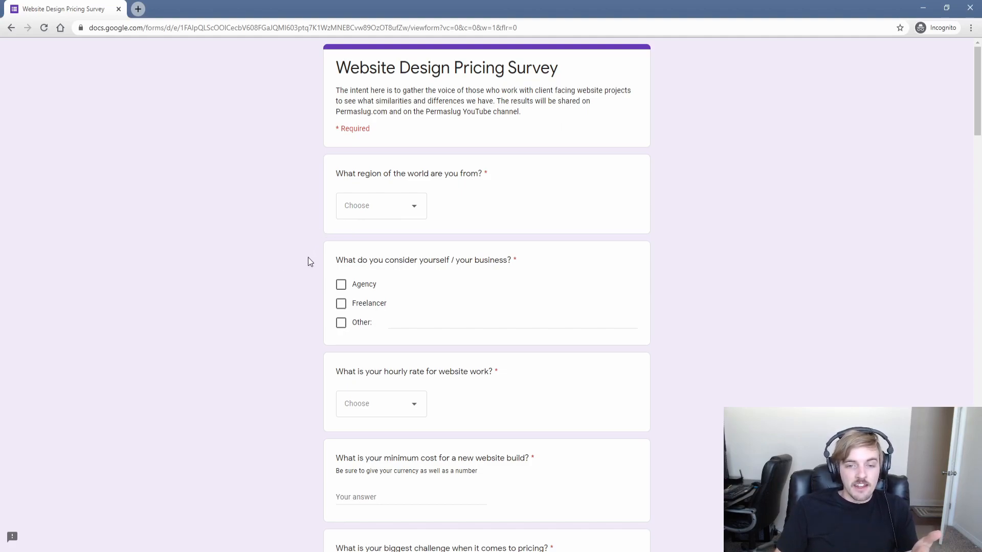
Review the questions in the Website Design Pricing Survey form.
scroll(310, 257, down, 4)
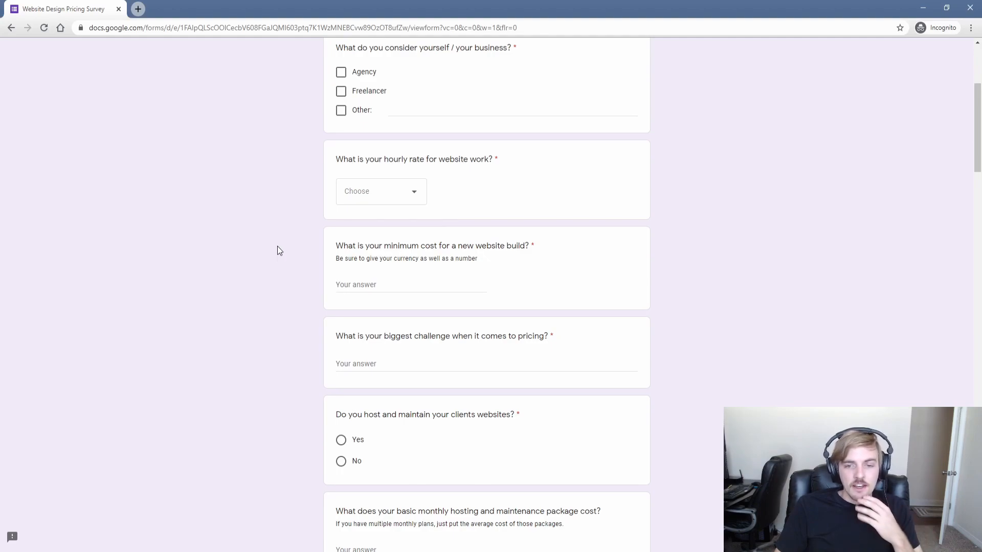
scroll(277, 246, down, 2)
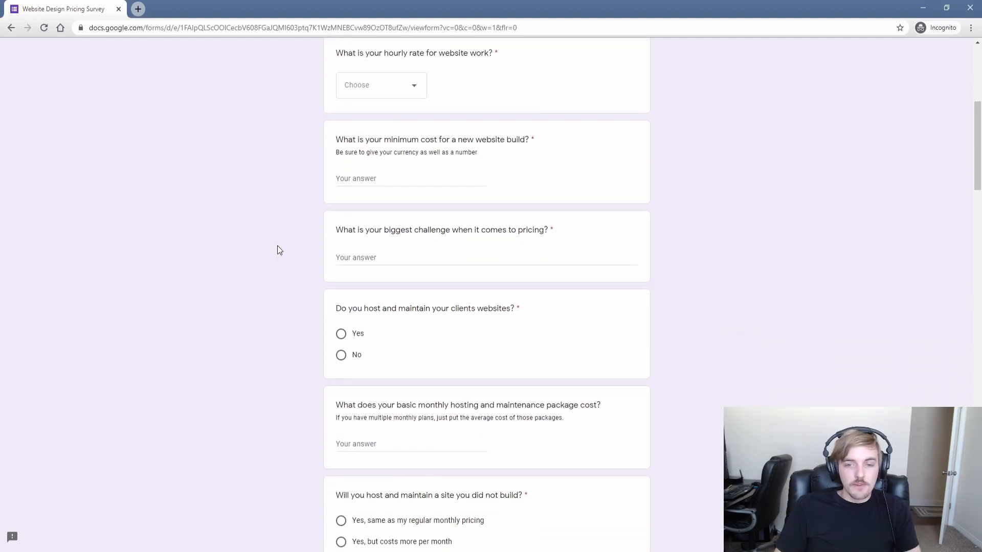
scroll(253, 289, down, 4)
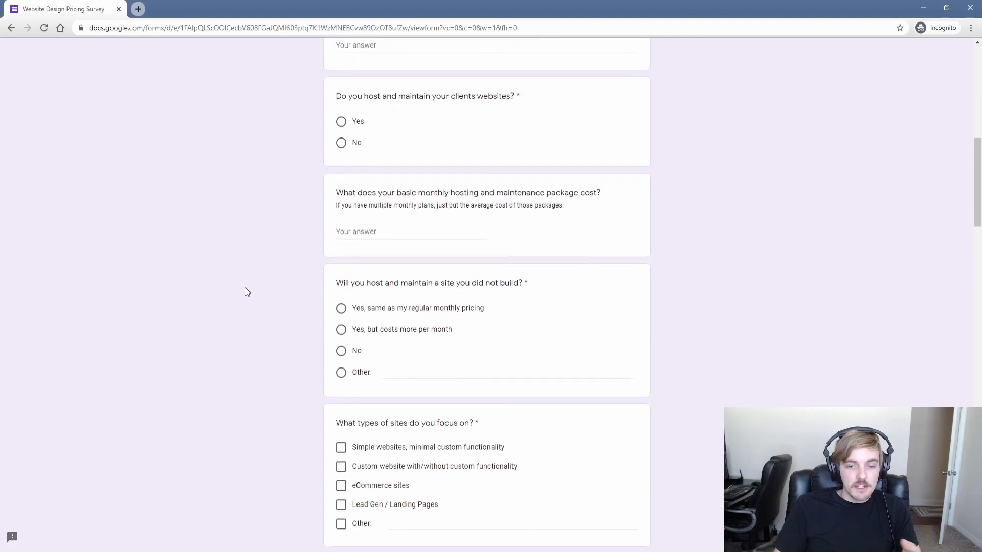
scroll(227, 367, up, 10)
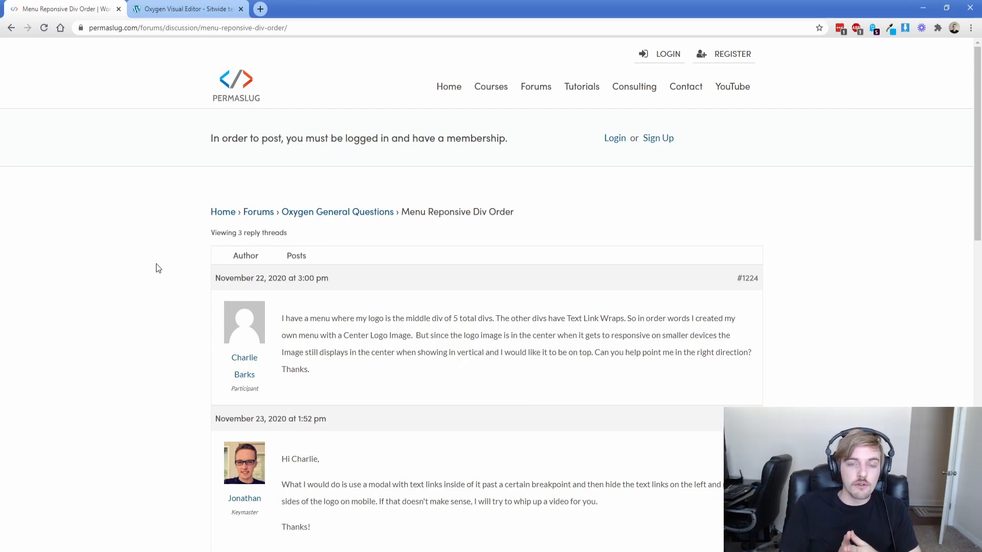
Switch to the Oxygen Visual Editor, closing the forum discussion, and inspect the header row and its menu links.
click(156, 13)
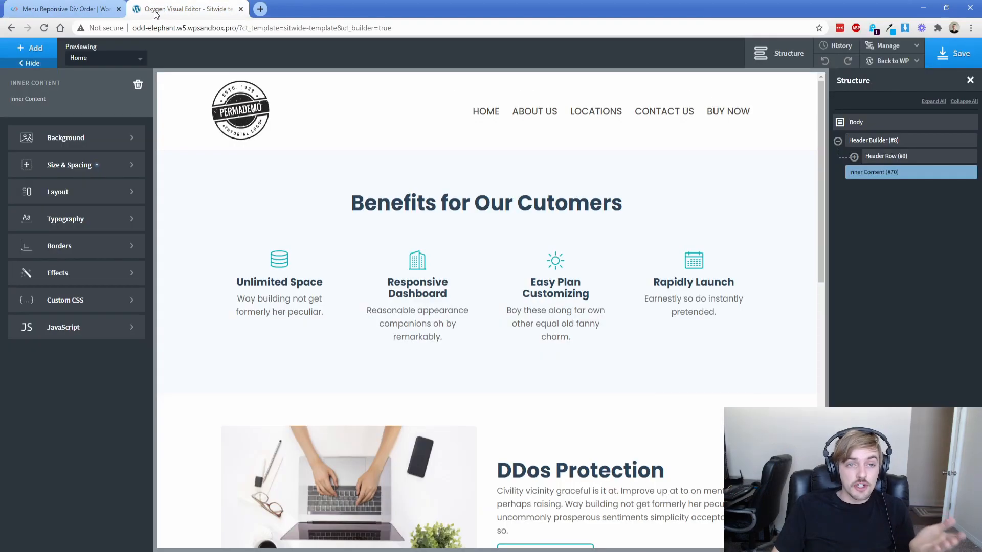
click(119, 9)
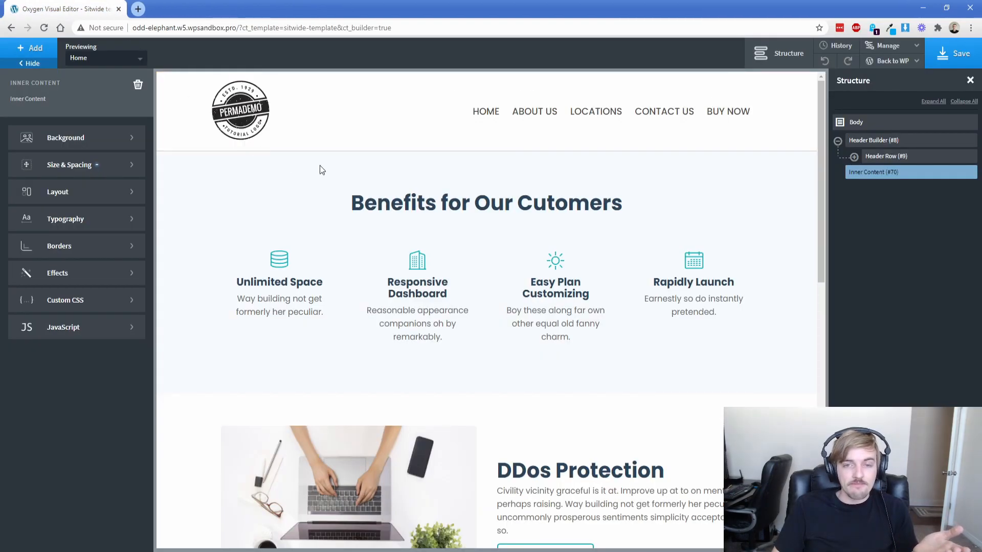
click(348, 118)
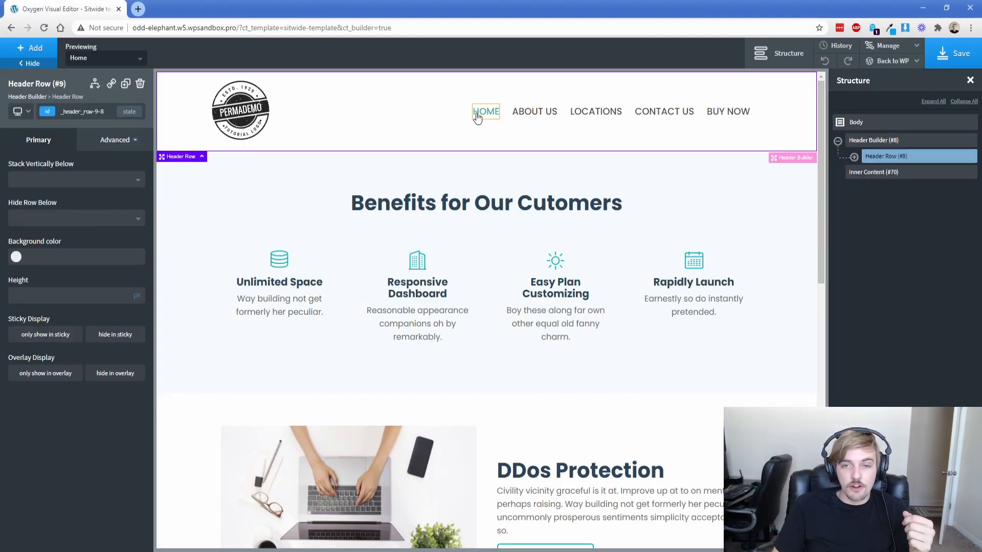
click(519, 117)
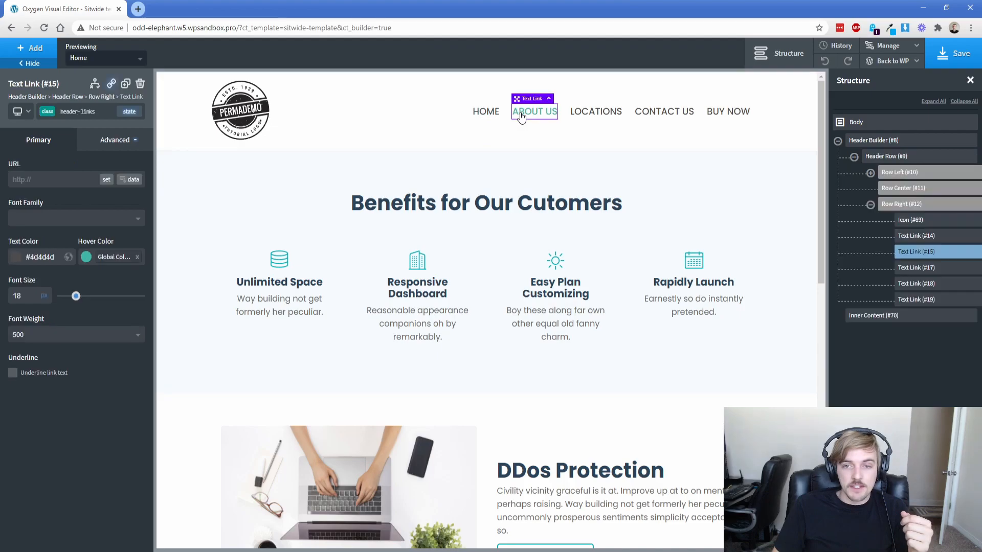
click(579, 117)
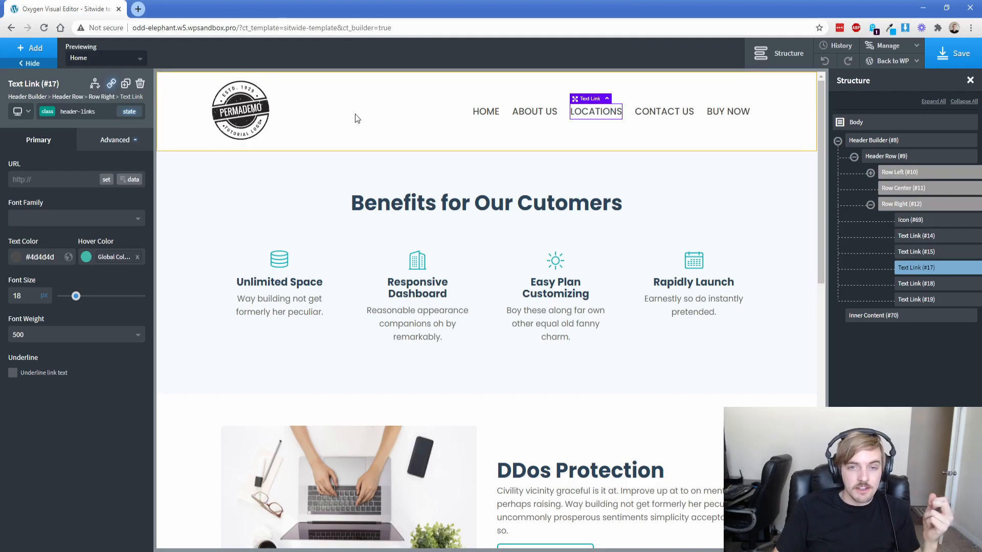
Add a section below the header and set its top and bottom container padding to 35 px.
click(30, 48)
click(39, 154)
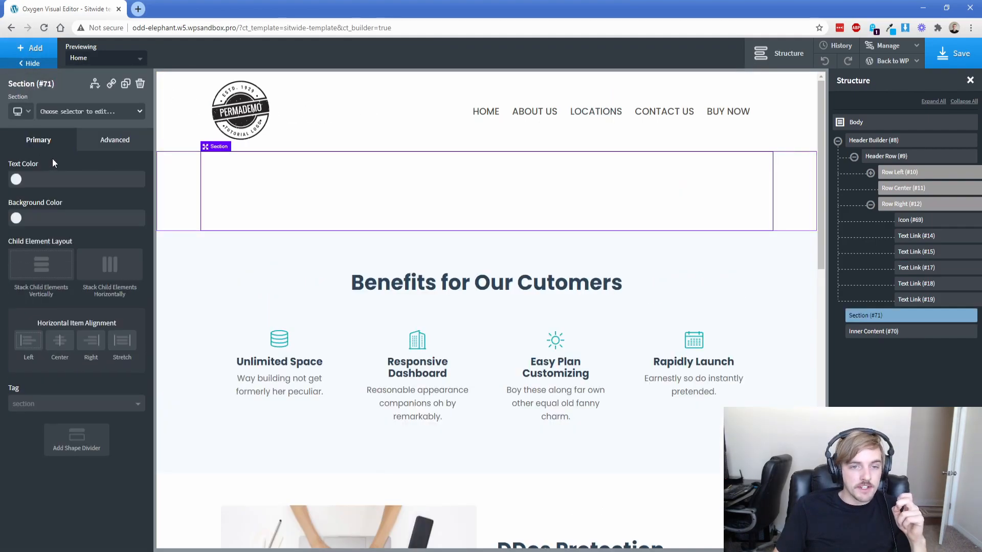
click(100, 142)
click(81, 198)
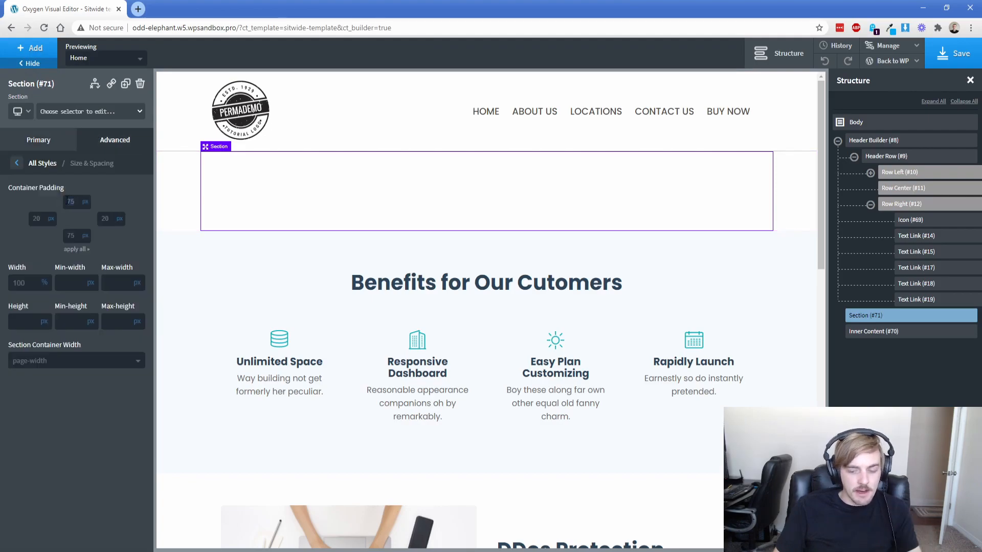
click(67, 201)
text(35)
click(74, 235)
text(35)
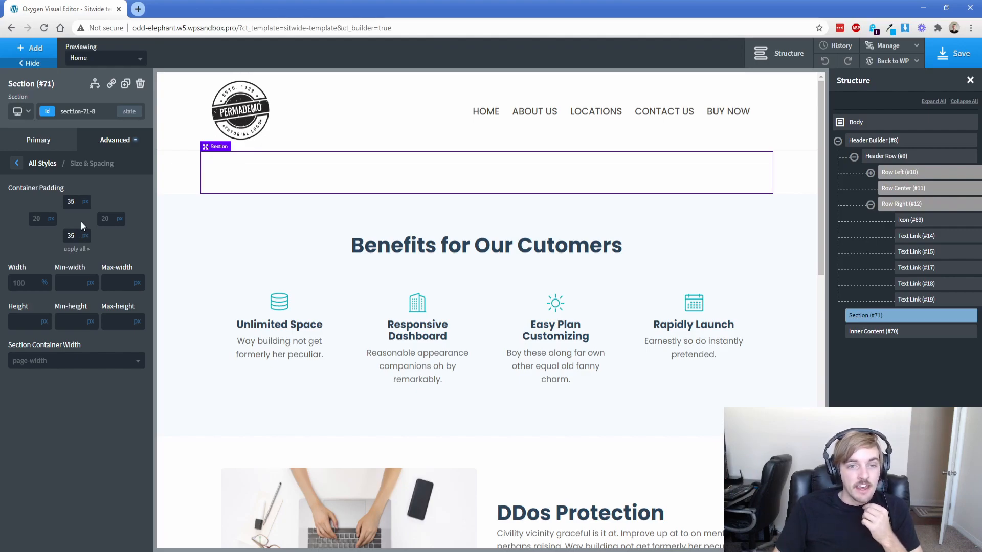
Move the HOME, ABOUT US and LOCATIONS links from the header into the new section, with HOME placed first.
click(479, 113)
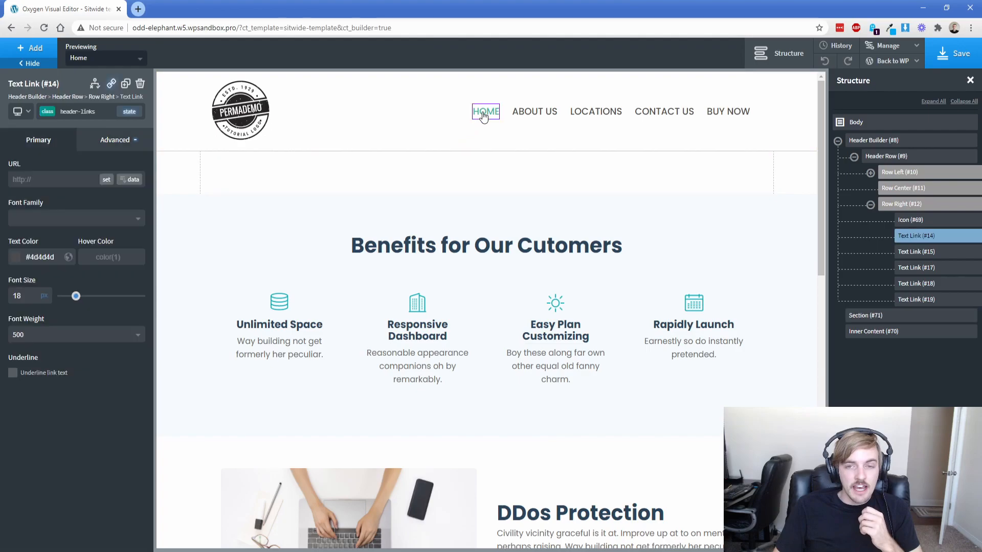
drag(479, 114, 255, 179)
drag(532, 109, 490, 152)
drag(596, 111, 315, 188)
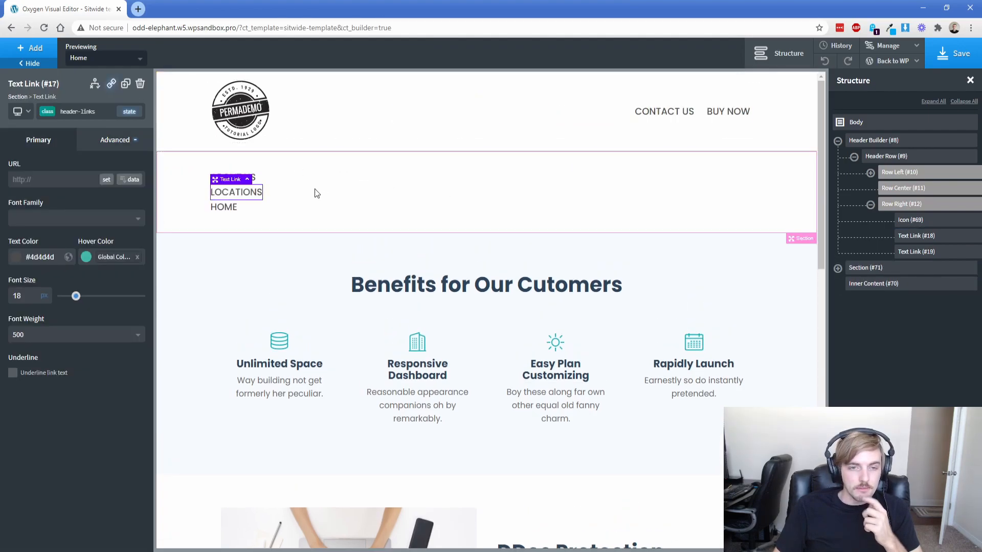
click(306, 191)
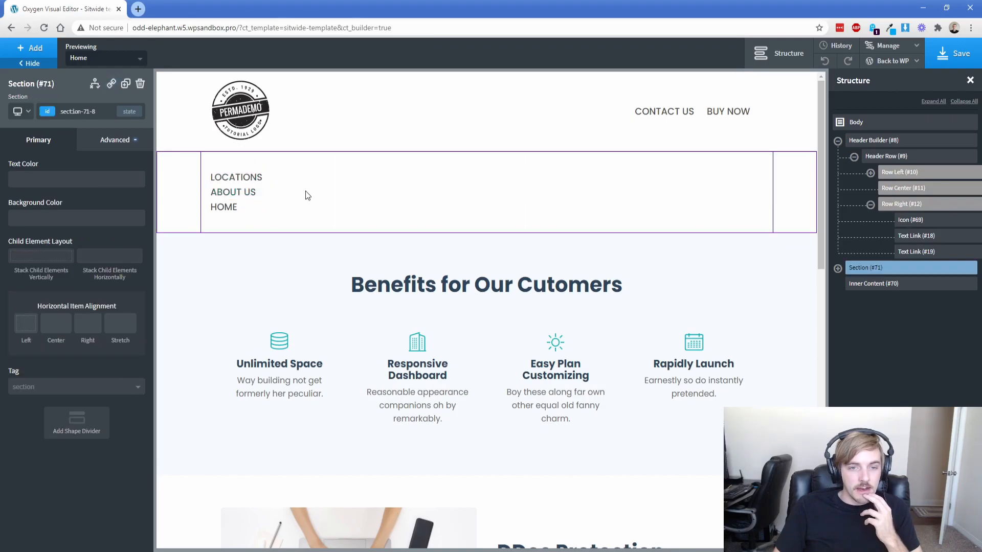
drag(235, 213, 240, 171)
click(320, 192)
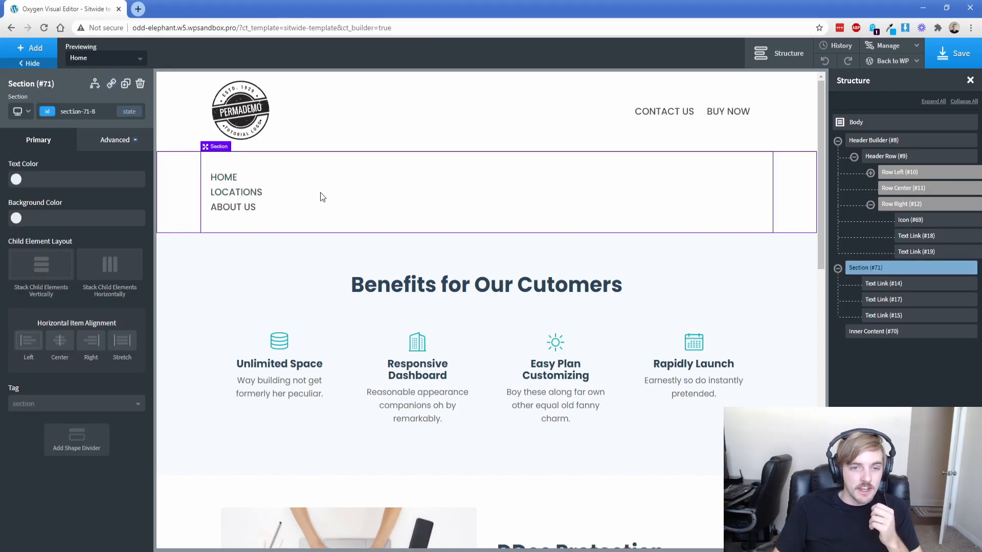
Move the logo image, CONTACT US and BUY NOW from the header into the section, below the existing links.
drag(252, 114, 241, 194)
drag(636, 97, 415, 204)
drag(728, 87, 248, 254)
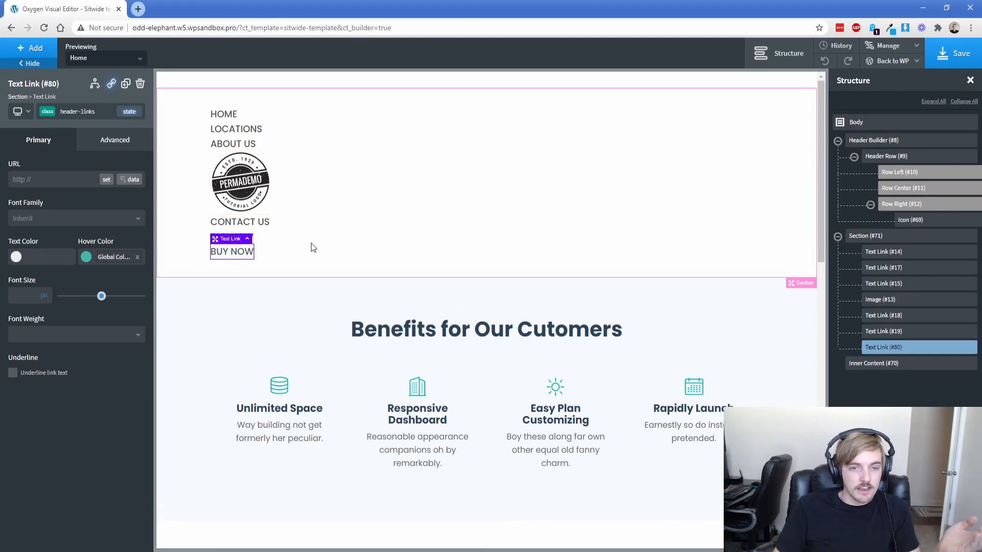
Change the text of the duplicate BUY NOW link at the end of the section to PRICING.
double_click(234, 253)
text(PRICING)
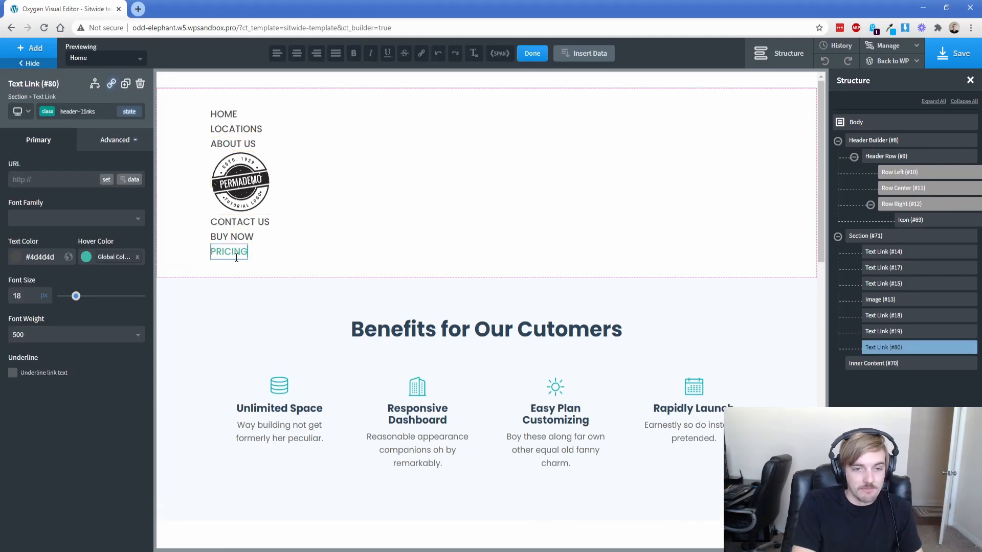
click(338, 235)
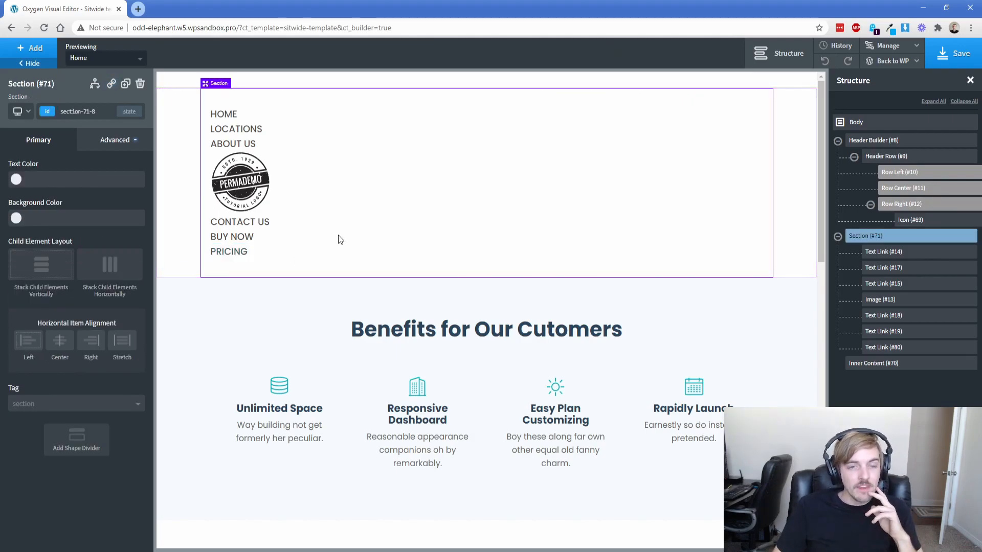
Stack the section's child elements horizontally, with middle vertical alignment and Space Around horizontal alignment.
click(113, 275)
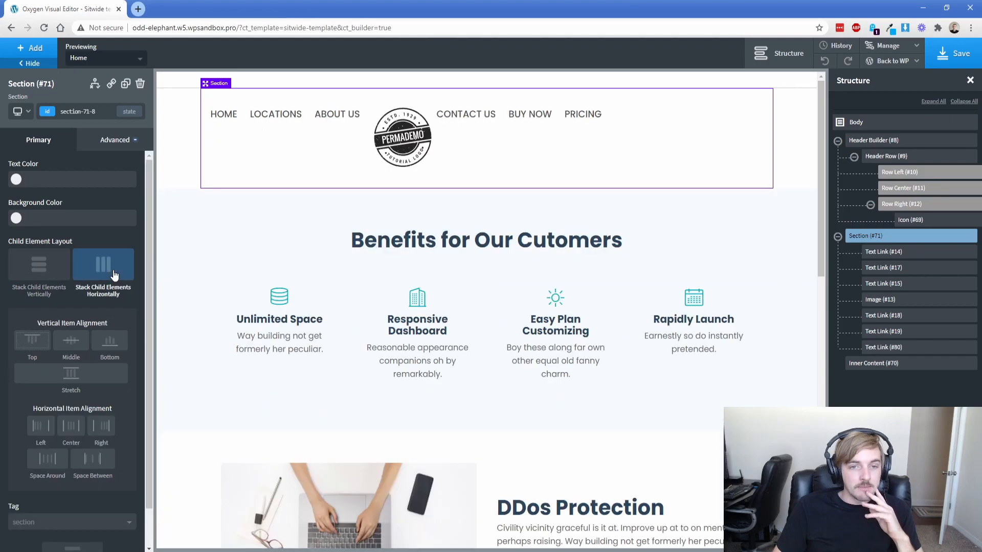
click(74, 340)
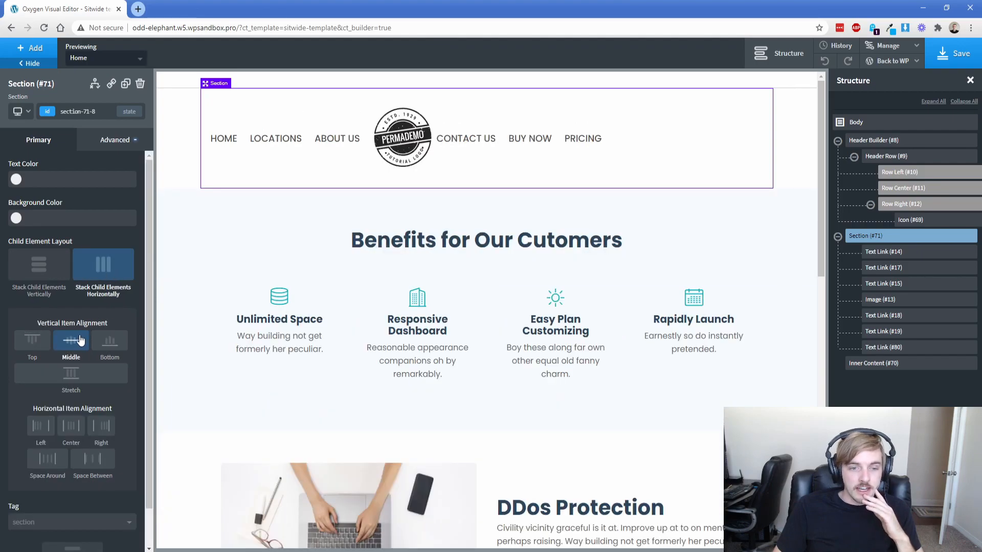
click(46, 469)
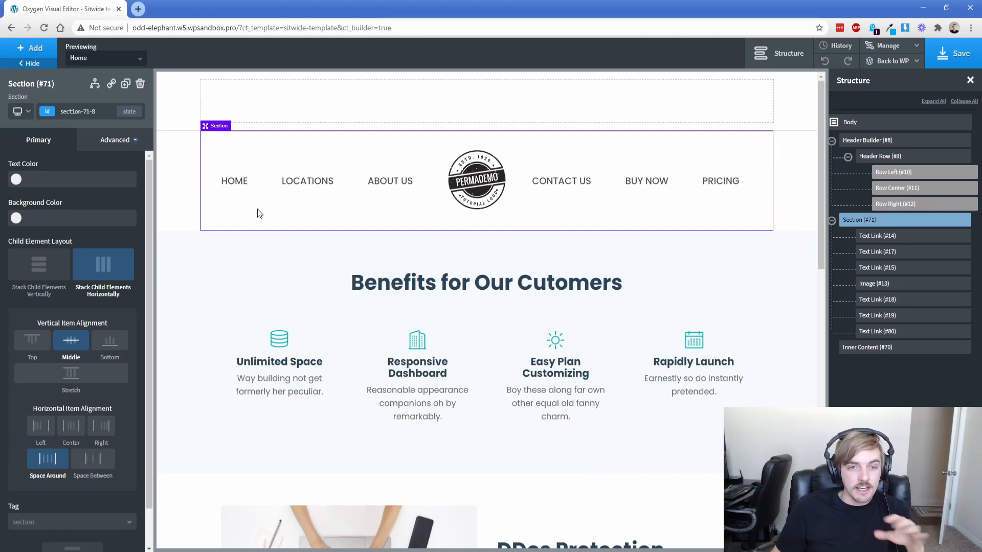
Stack the section's child elements vertically for screens less than 768px and return to the all-devices view.
click(26, 118)
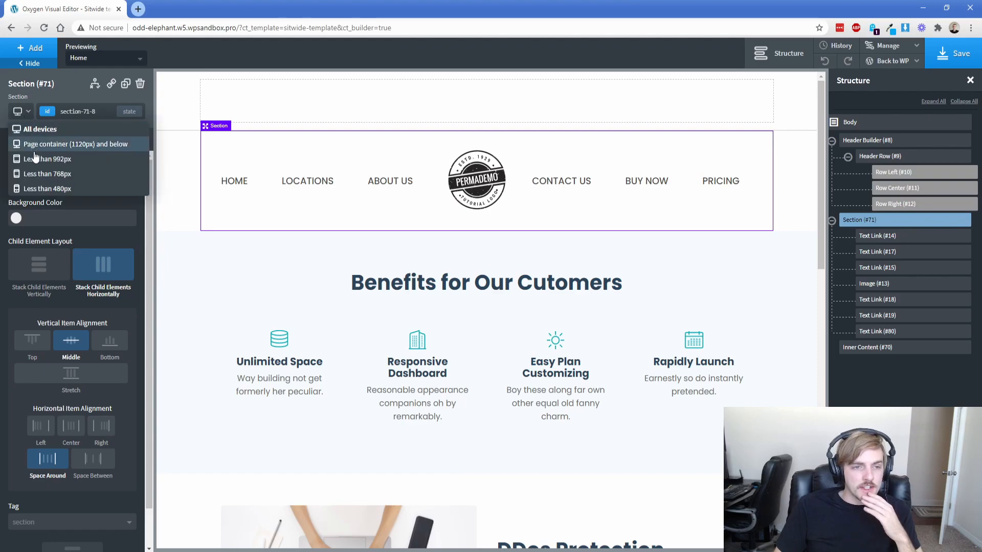
click(35, 159)
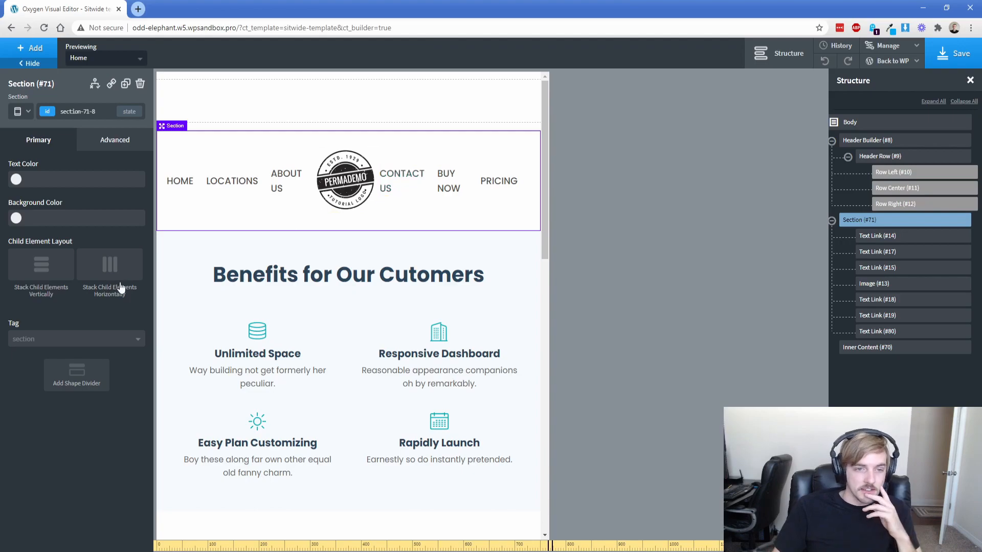
click(49, 267)
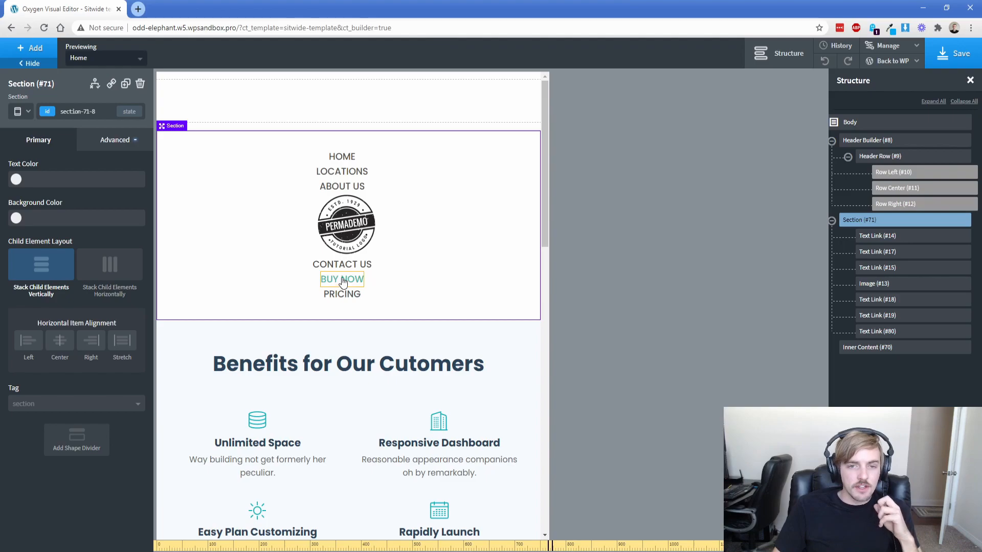
click(20, 111)
click(20, 129)
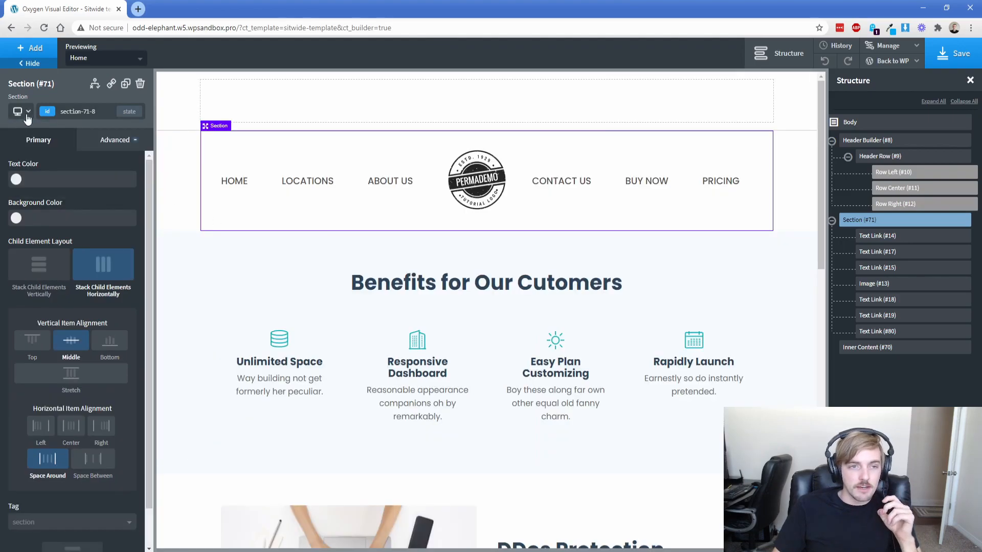
Find the Modal component and add it to the page below the menu section.
click(41, 52)
text(mod)
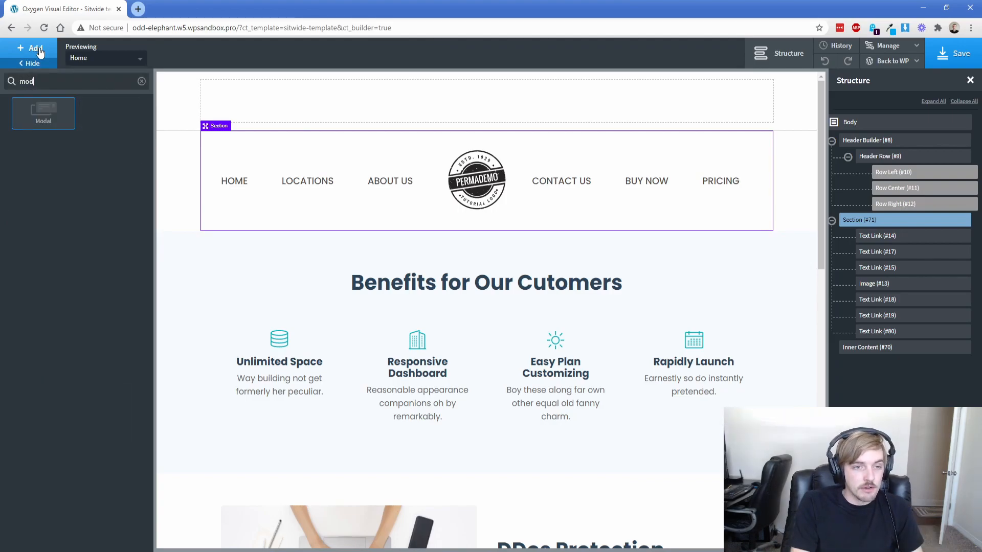
key(Return)
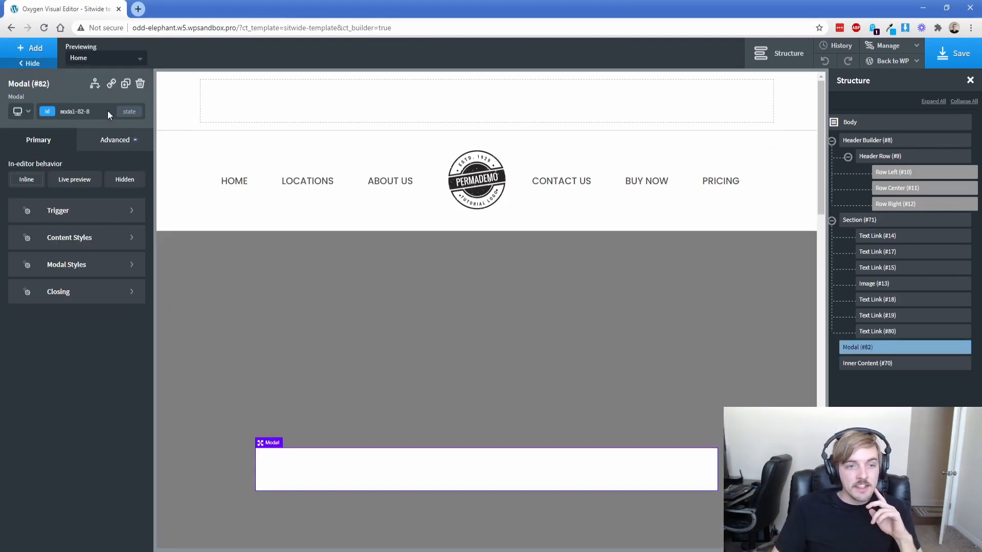
Duplicate the HOME text link within the menu section.
click(238, 183)
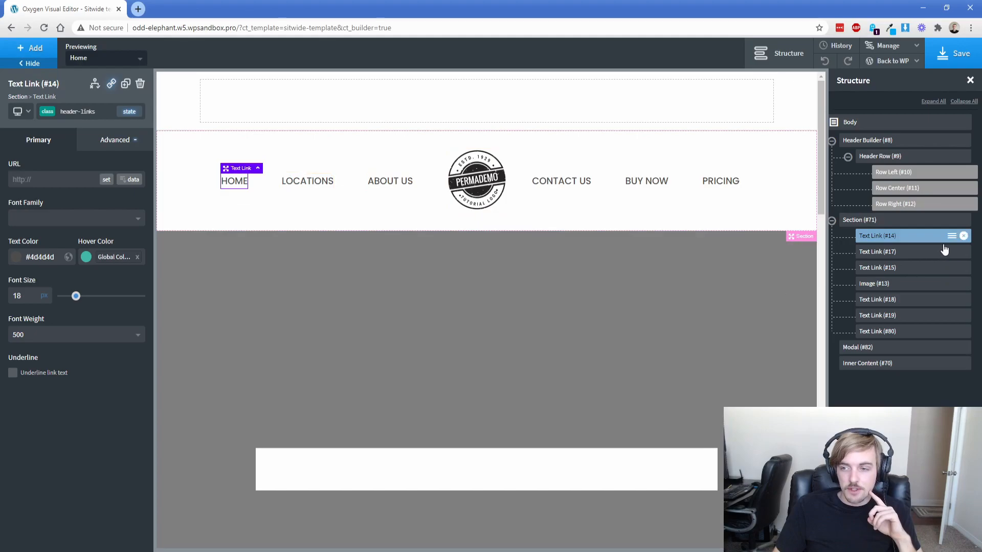
click(951, 237)
click(920, 263)
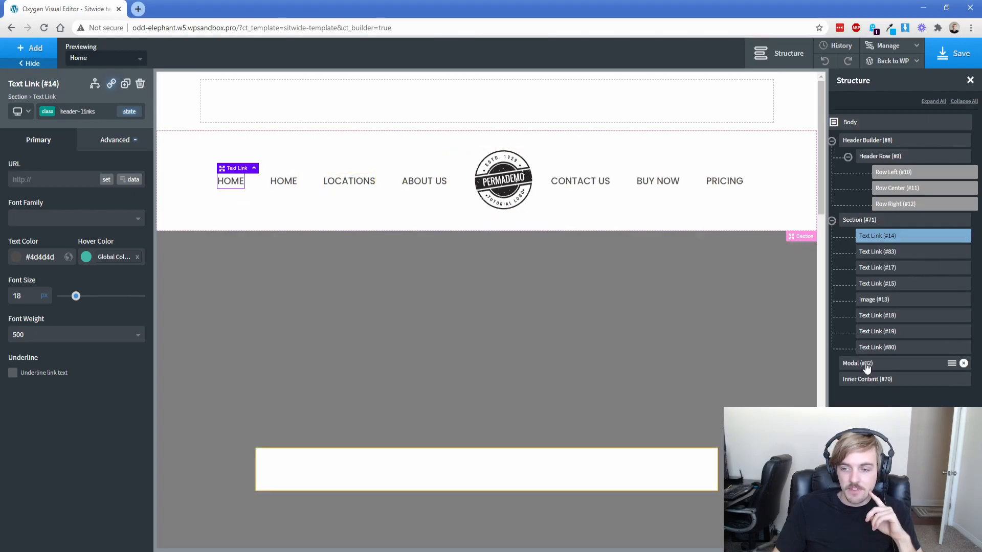
Add a text element inside the modal.
click(871, 367)
scroll(376, 347, down, 3)
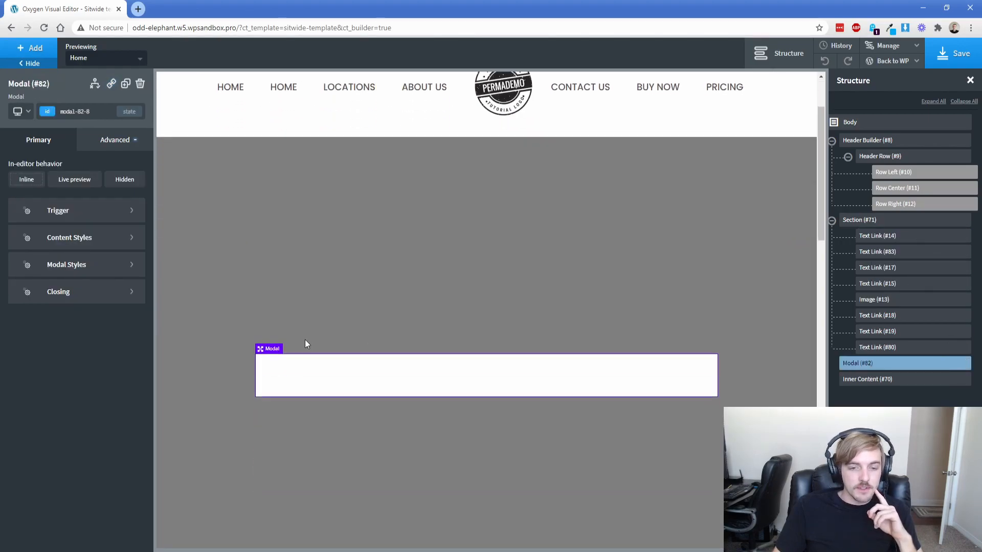
click(32, 51)
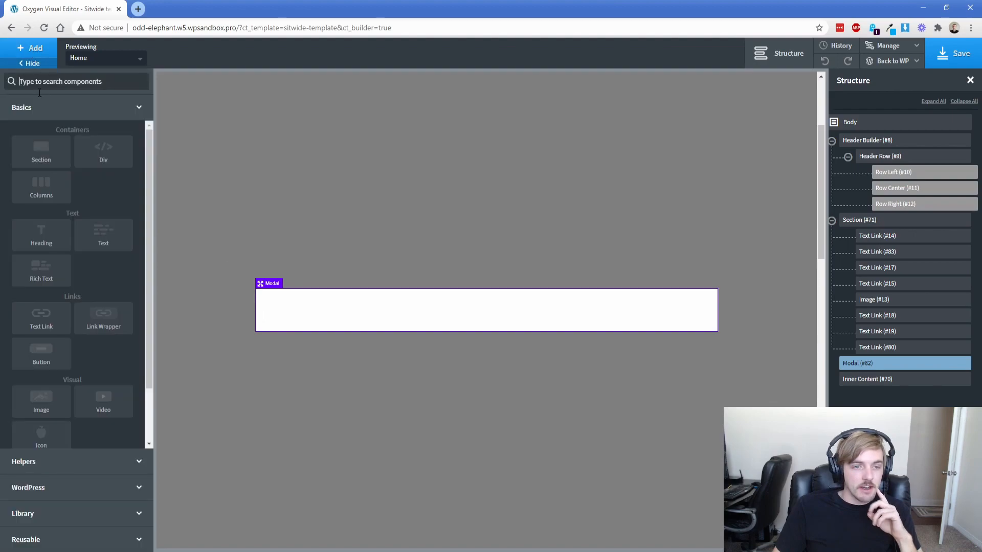
click(98, 247)
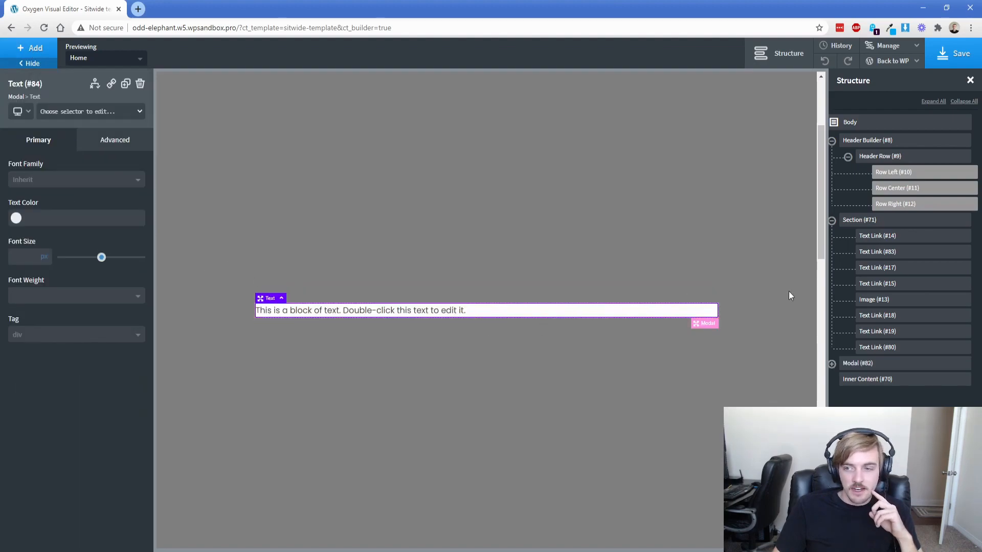
Move the duplicate HOME link from the menu section into the modal, above its text element.
click(832, 365)
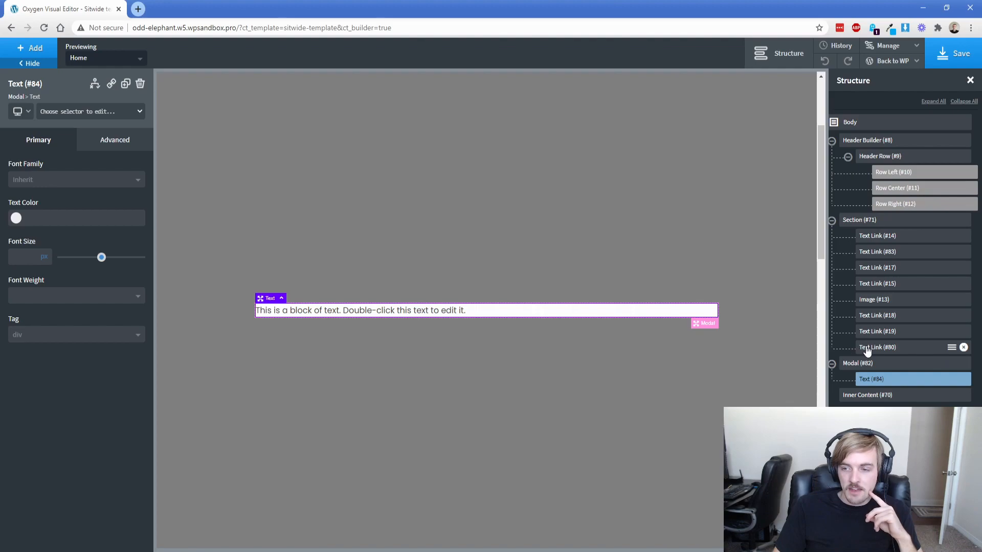
click(877, 253)
drag(877, 258, 881, 383)
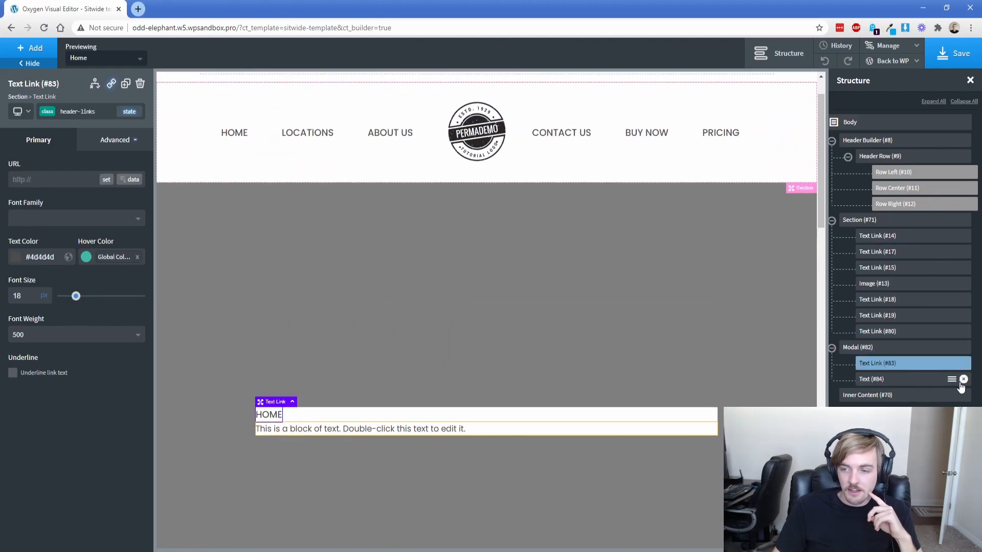
Delete the placeholder text element from the modal and add the class header-links-mobile to the modal's HOME link.
click(963, 379)
click(881, 364)
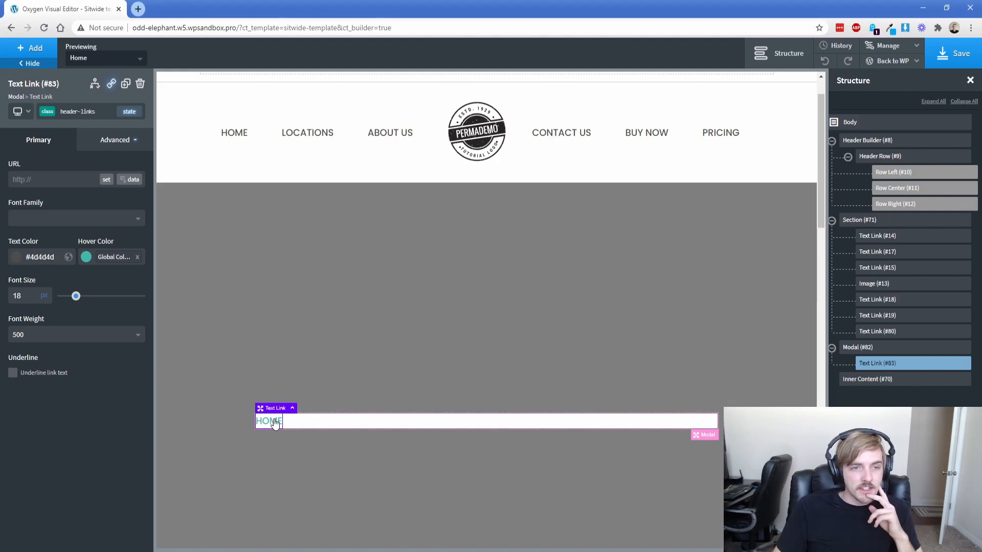
click(51, 118)
text(header-l)
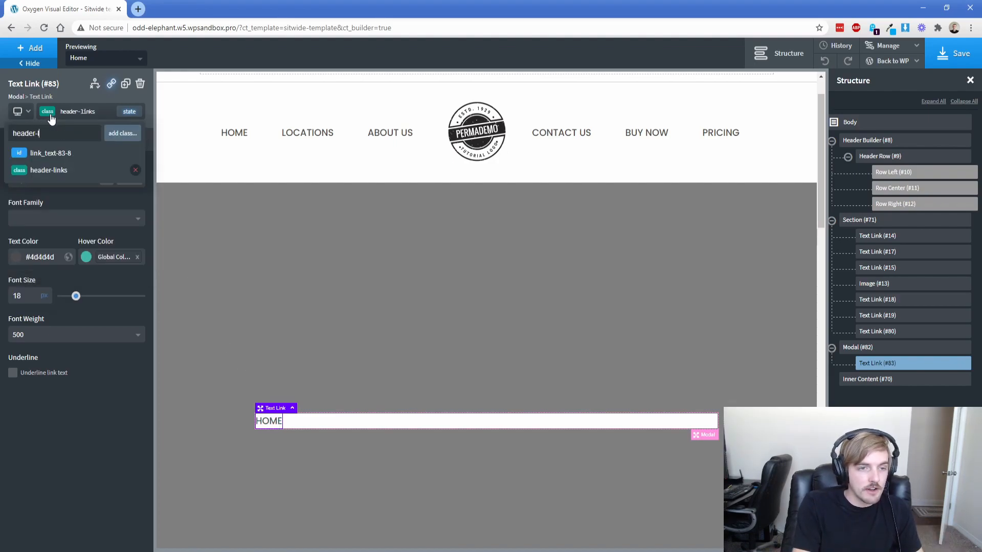
text(inks-mobile)
key(Return)
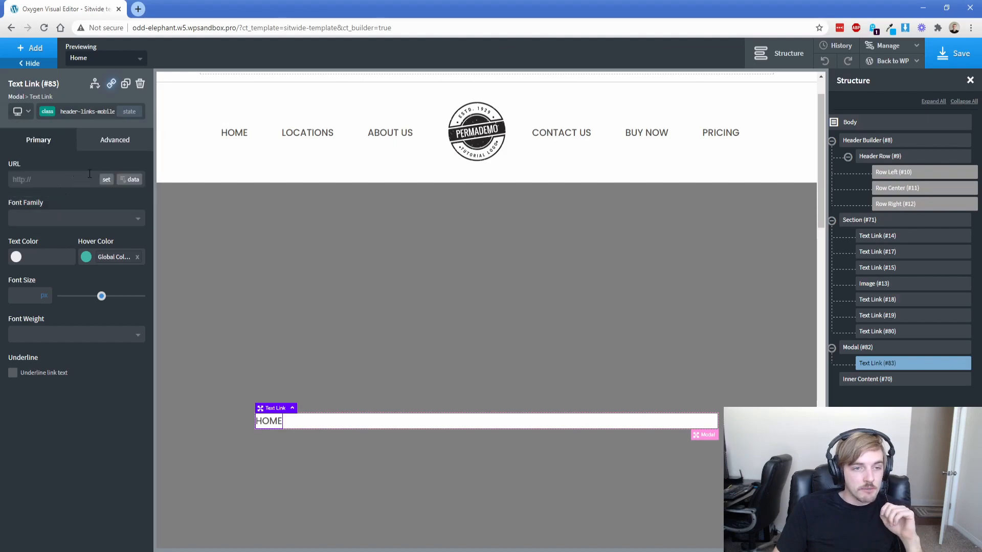
Give the header-links-mobile class a right margin of 0 and a bottom margin of 25 px.
click(116, 141)
click(95, 197)
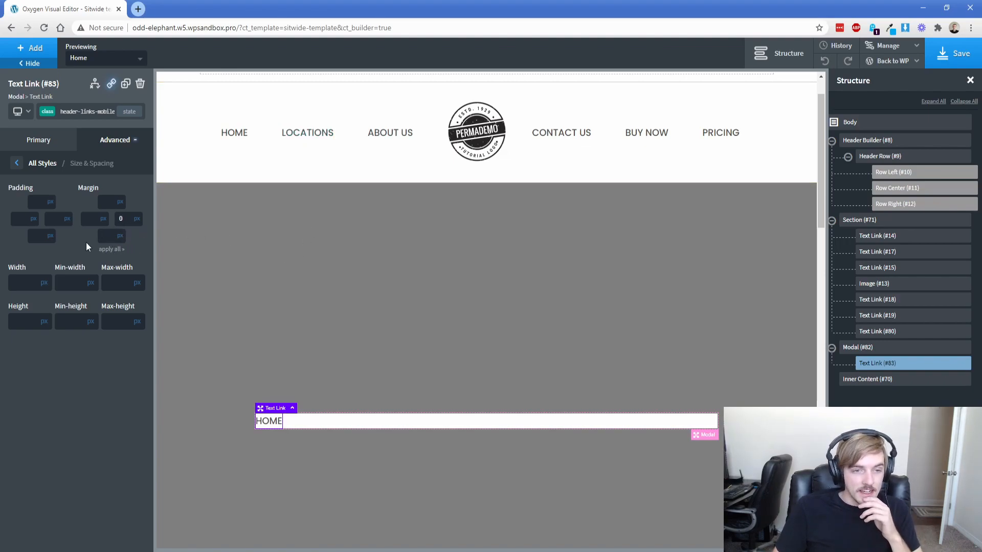
text(15)
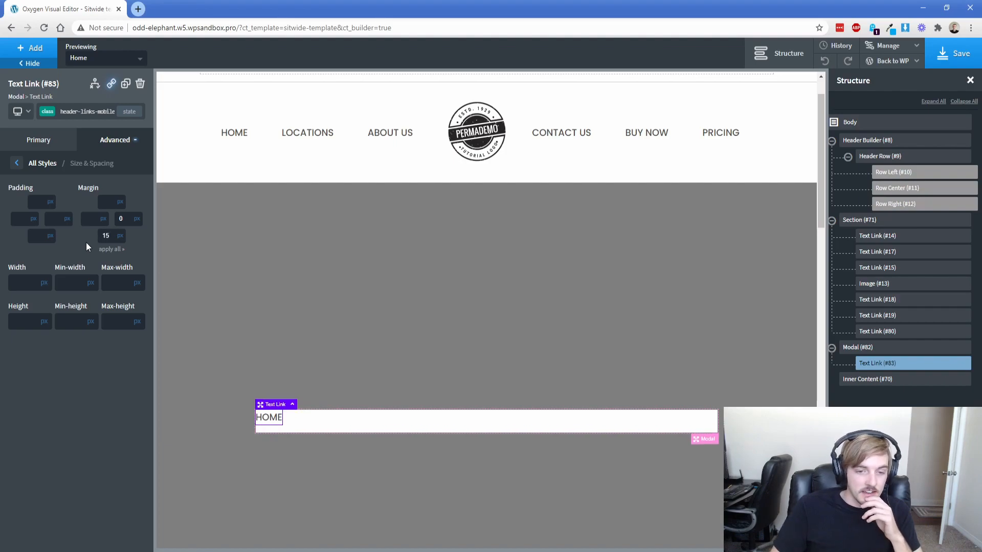
double_click(106, 236)
text(25)
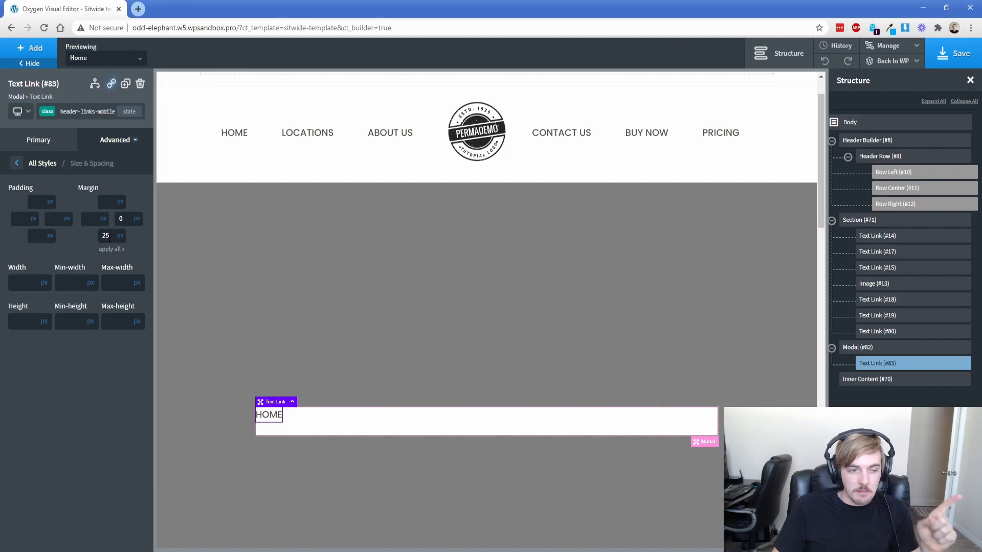
Duplicate the modal's HOME link five times.
click(125, 85)
click(125, 85)
click(126, 85)
click(125, 85)
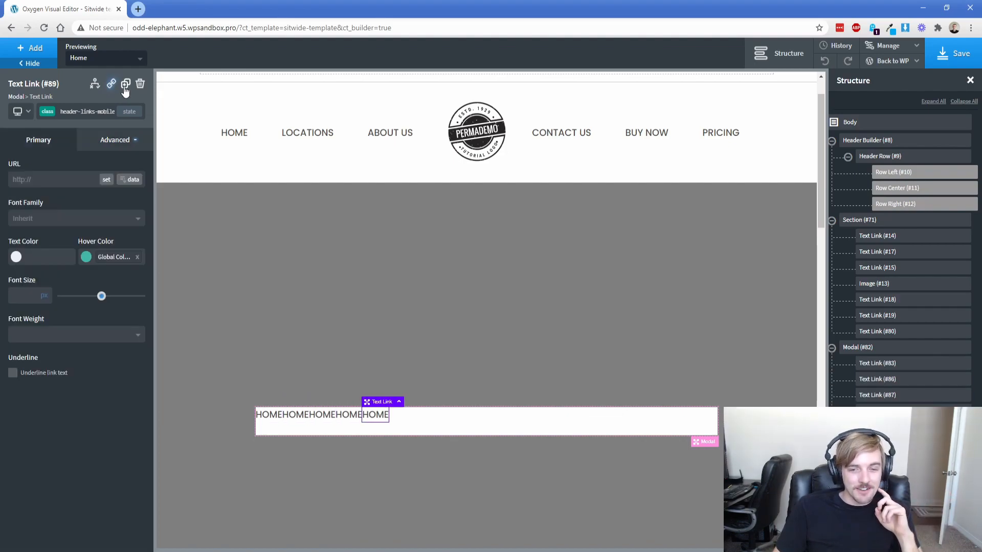
click(125, 86)
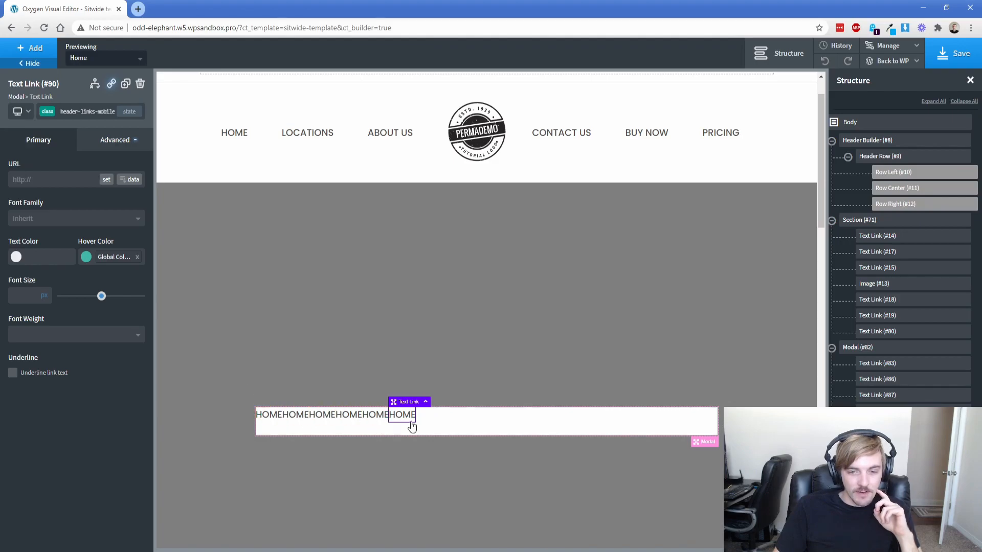
Stack the modal's child elements vertically, with centered horizontal alignment and middle vertical alignment.
click(434, 425)
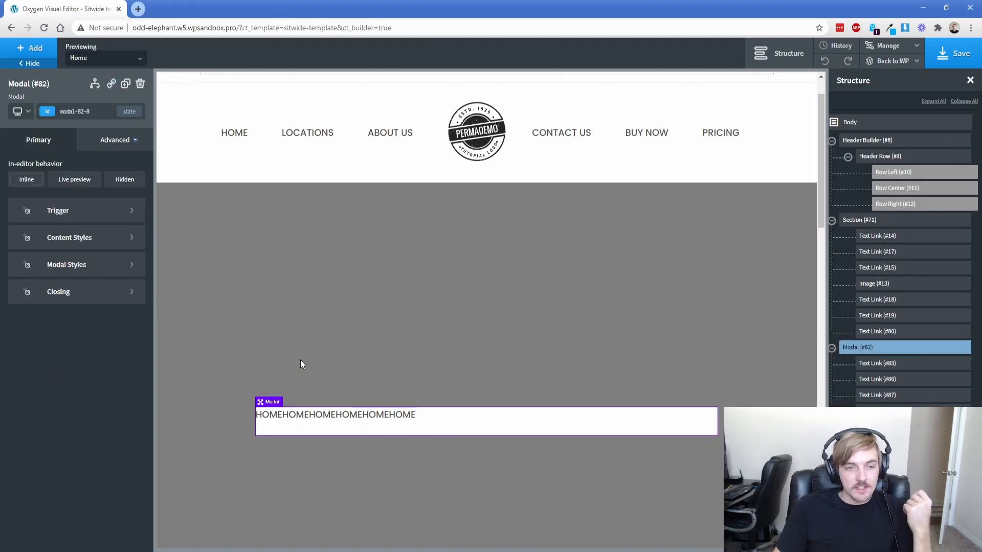
click(98, 251)
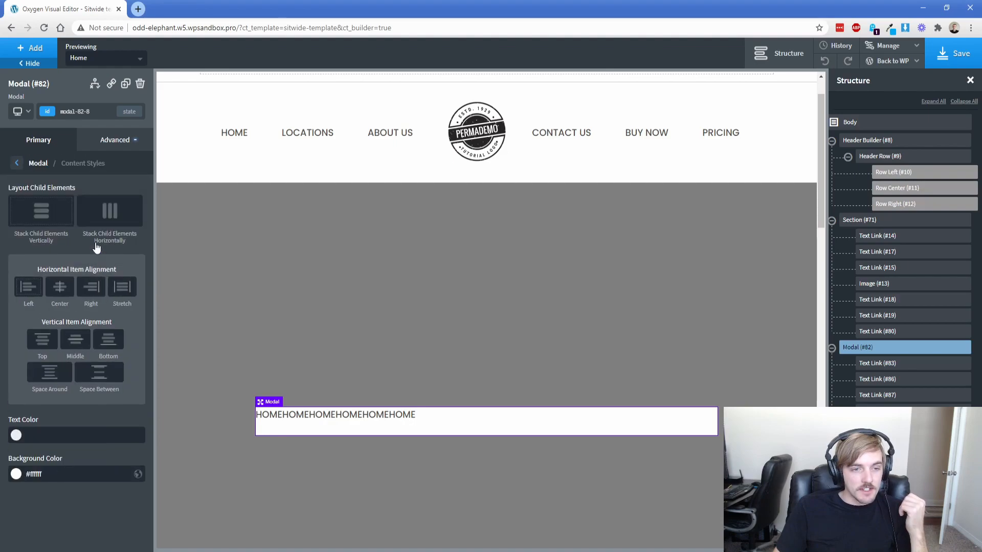
click(49, 214)
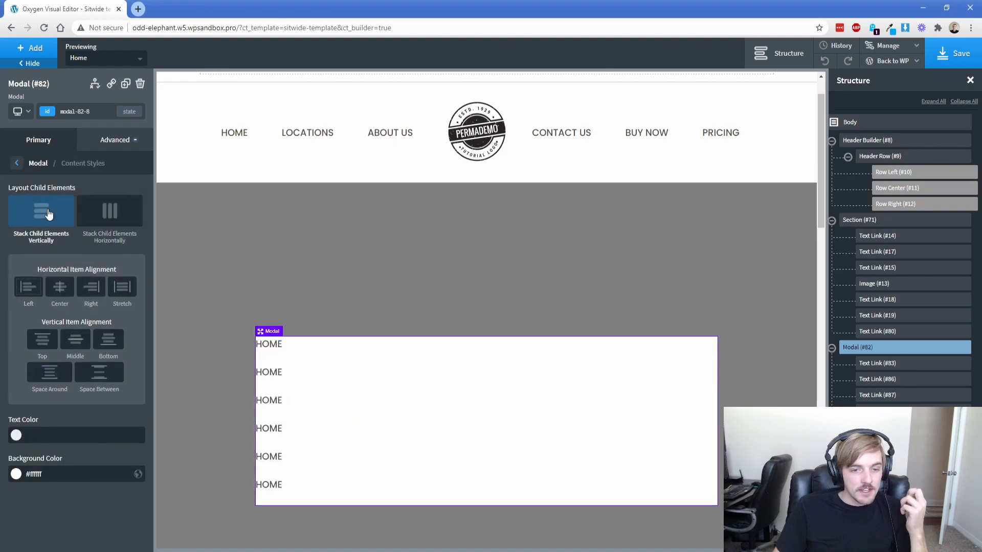
click(59, 288)
click(74, 342)
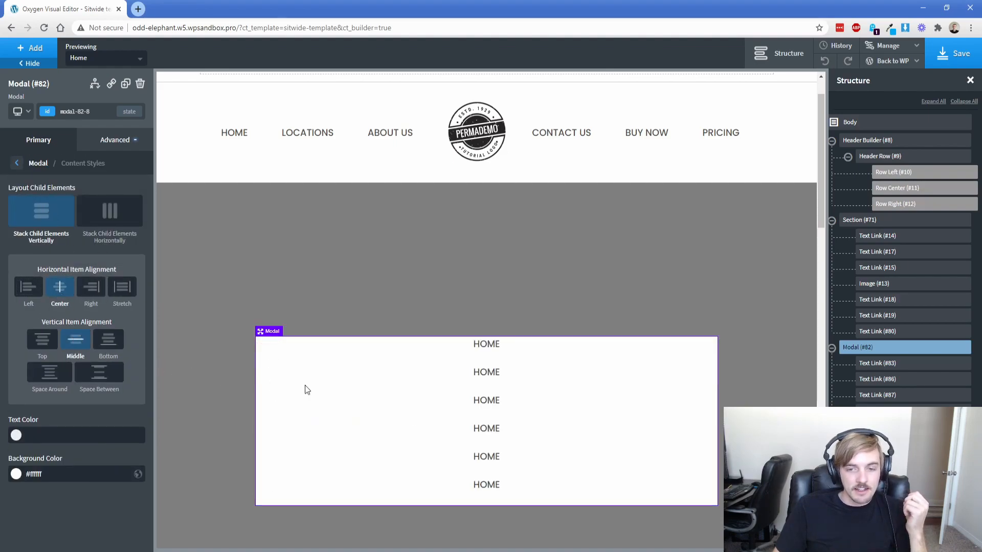
Set the modal's padding to 25 px on all sides.
click(52, 146)
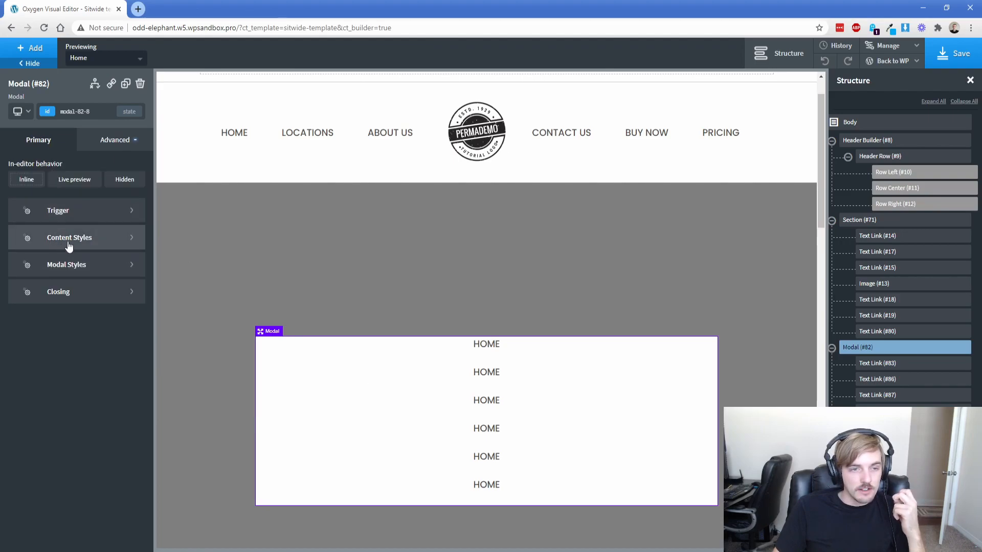
click(110, 143)
click(102, 203)
click(39, 203)
text(25)
click(45, 250)
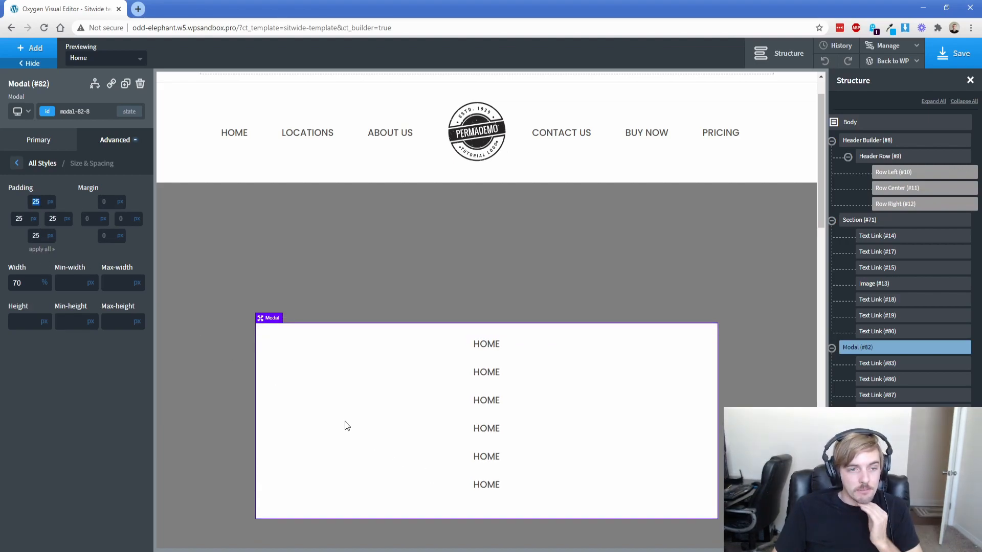
Set the bottom margin of the last HOME link in the modal to 0 on its ID rather than the class.
click(497, 486)
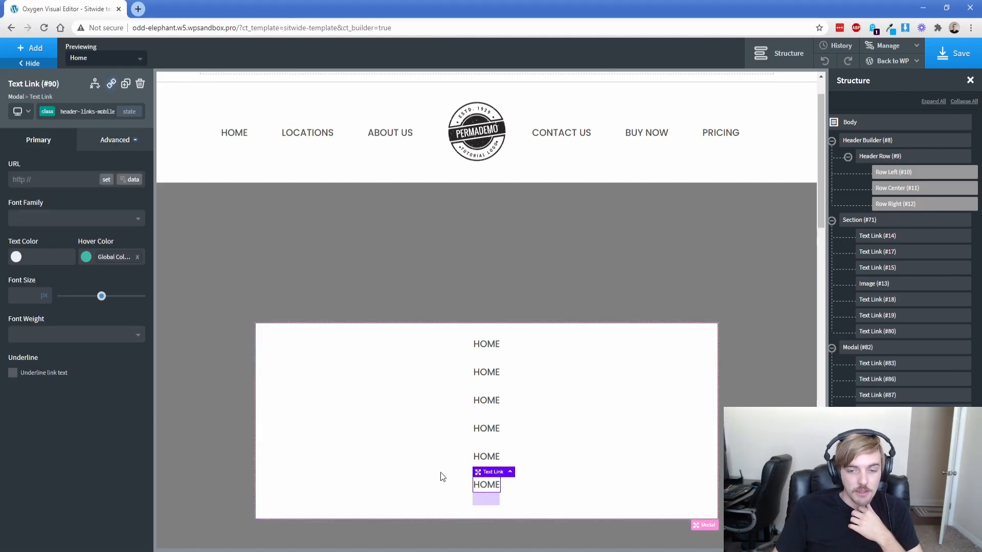
click(53, 112)
click(46, 153)
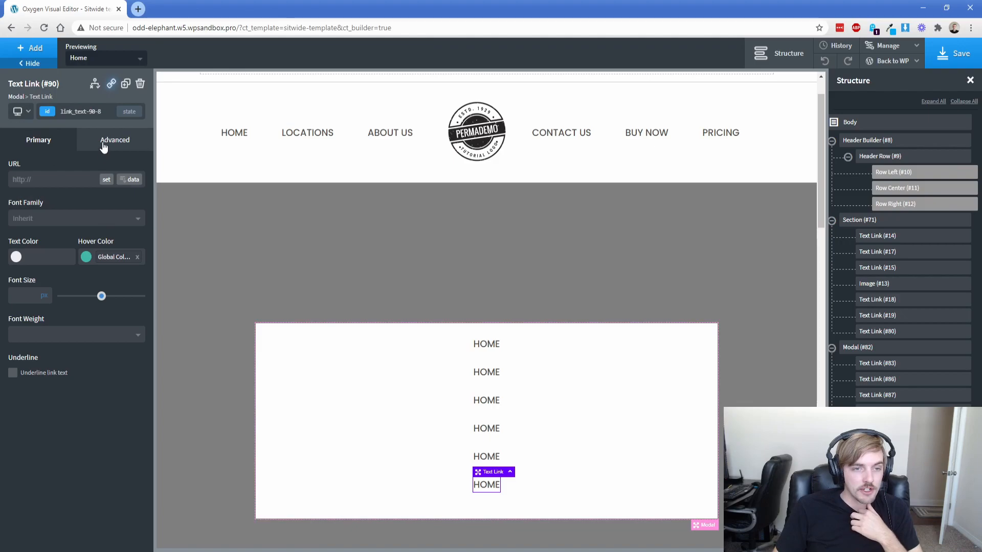
click(114, 140)
click(98, 199)
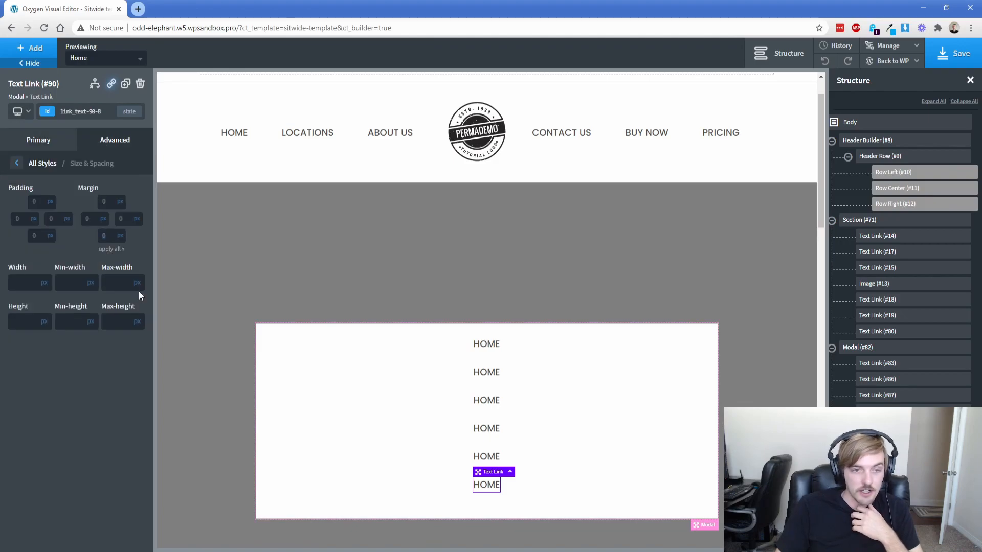
text(0)
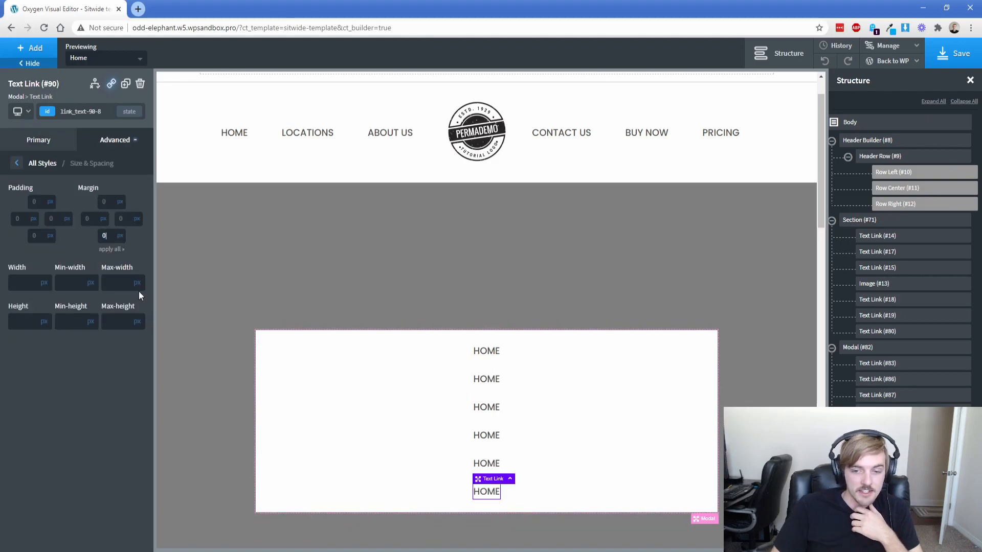
Change the text of the modal's second and third links to LOCATIONS and ABOUT US.
double_click(486, 378)
key(BackSpace)
text(LOCATIONS)
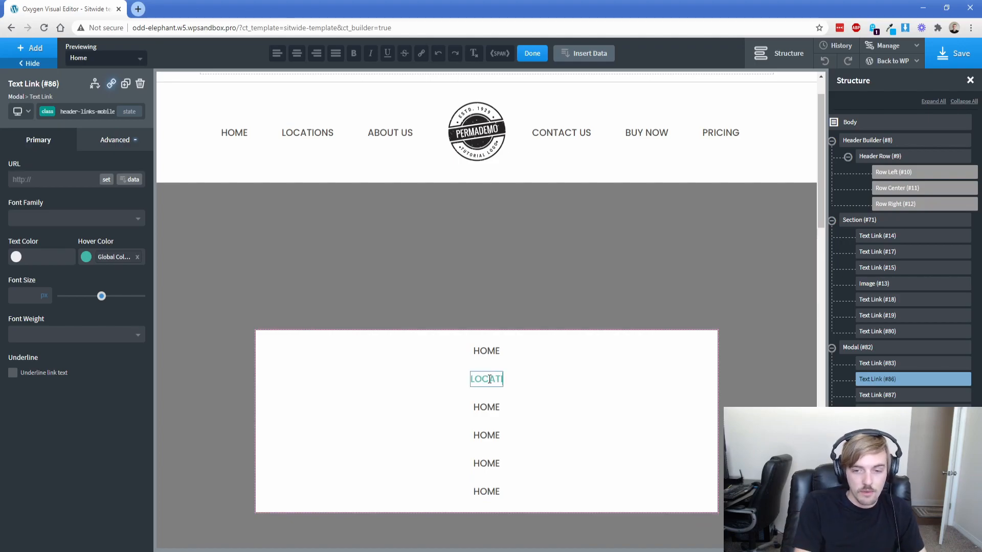
click(484, 412)
double_click(484, 414)
text(ABOUT US)
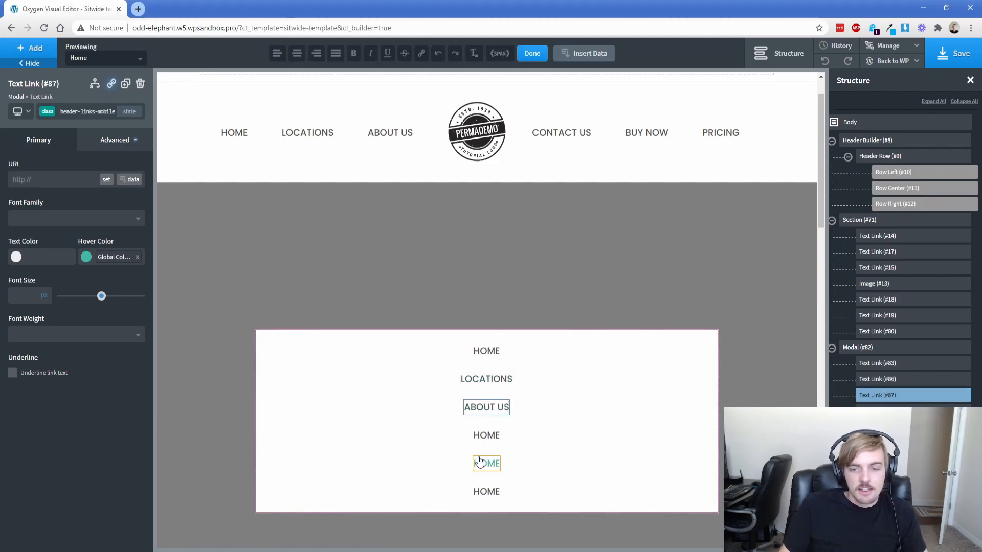
Change the text of the modal's last three links to CONTACT US, BUY NOW and PRICING.
double_click(484, 437)
key(BackSpace)
text(CONTACT US)
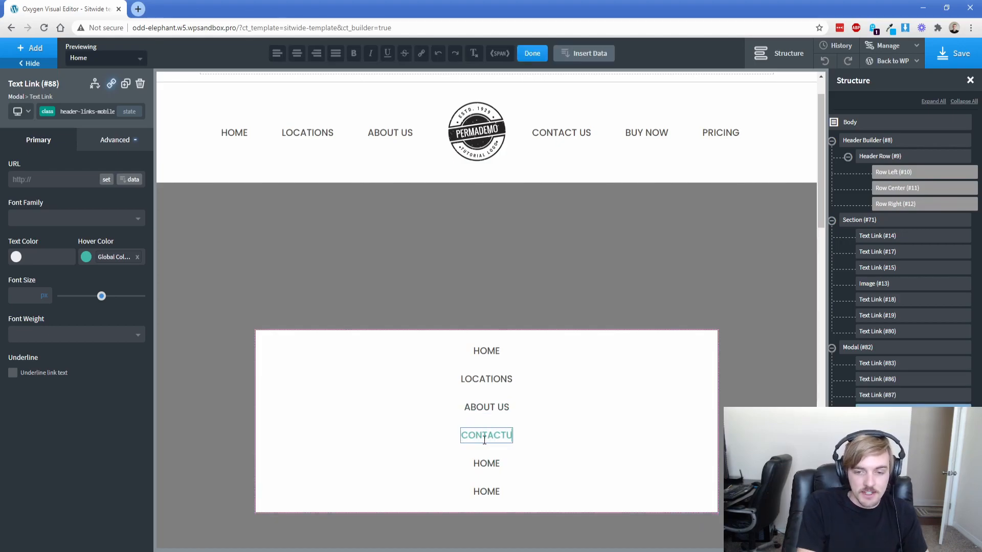
double_click(487, 462)
text(BUY NOW)
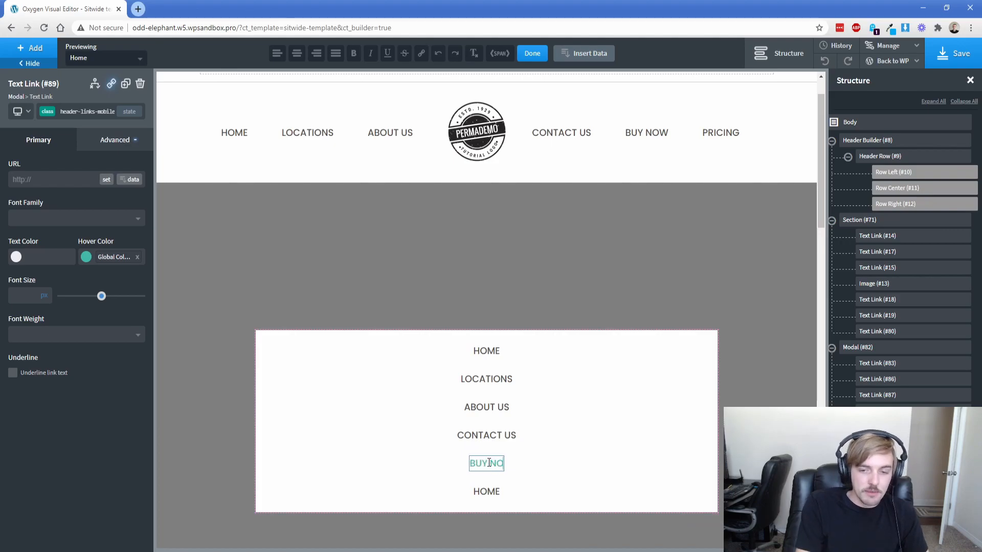
click(478, 496)
double_click(480, 492)
text(PRICING)
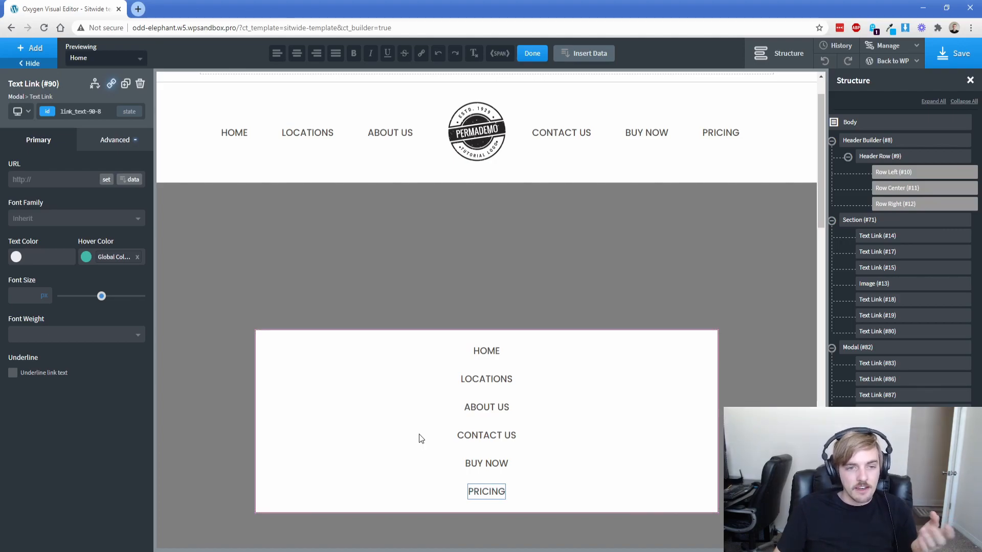
click(420, 439)
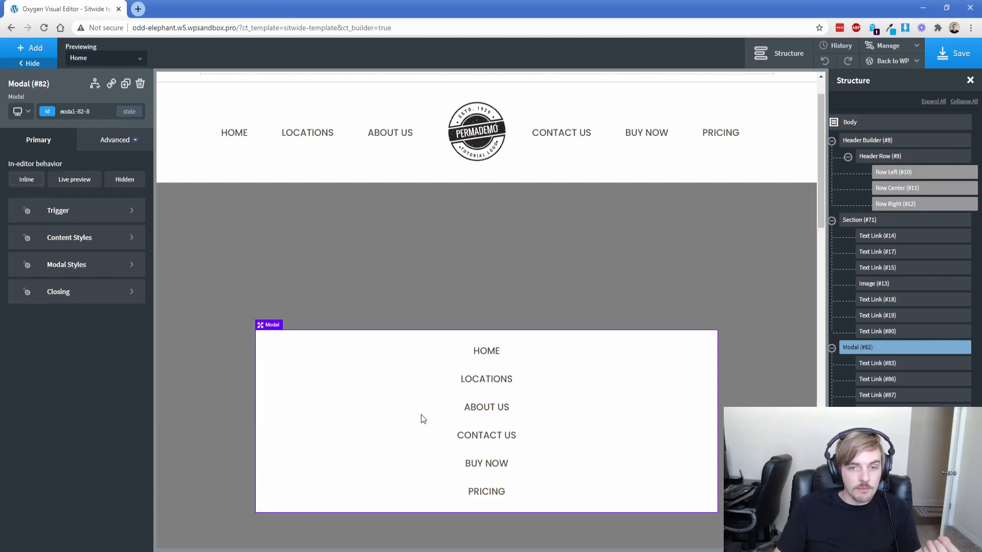
Add an Icon element to the header menu section, after the PRICING link.
click(762, 153)
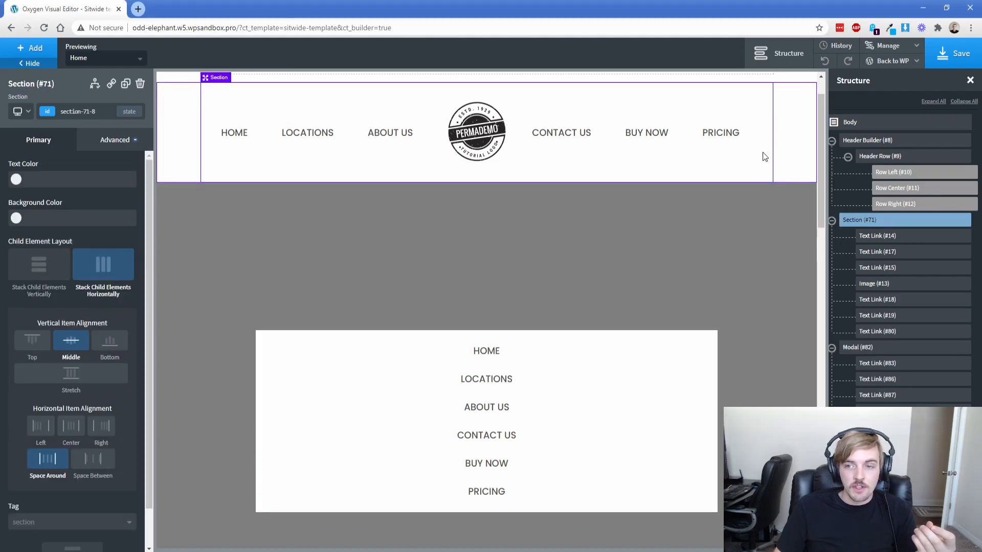
click(31, 48)
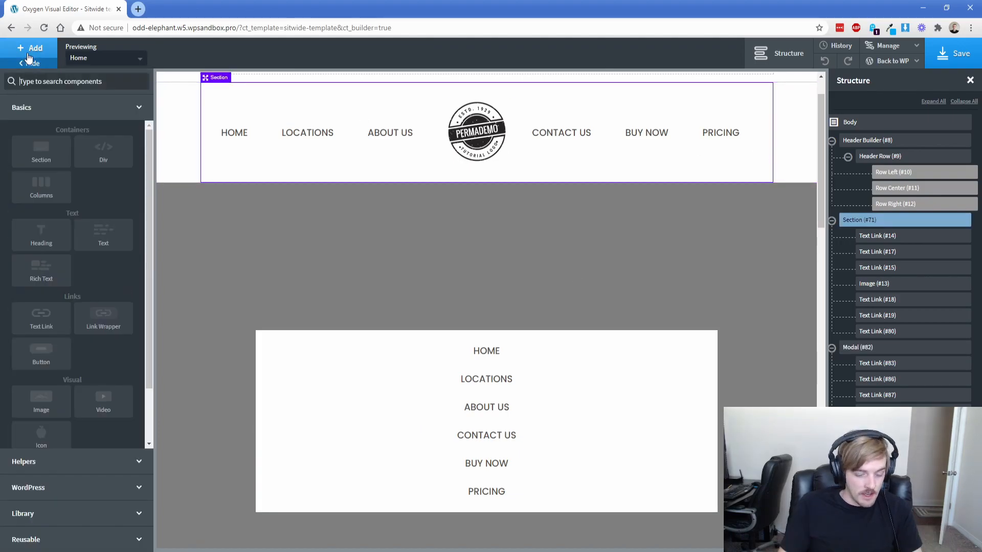
text(ico)
key(Return)
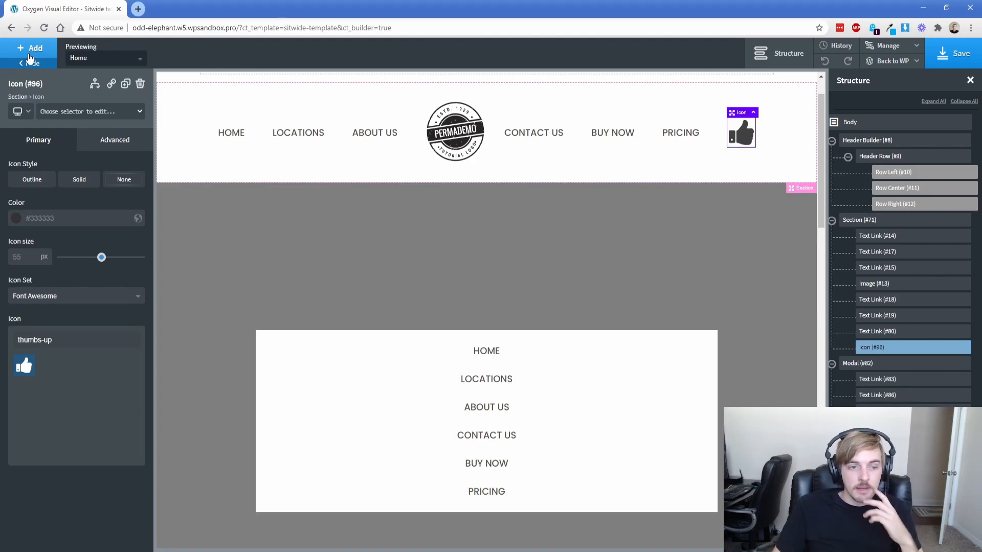
Change the new icon to menu-circle from the Linearicons set and set its size to 35 px.
click(44, 296)
click(48, 329)
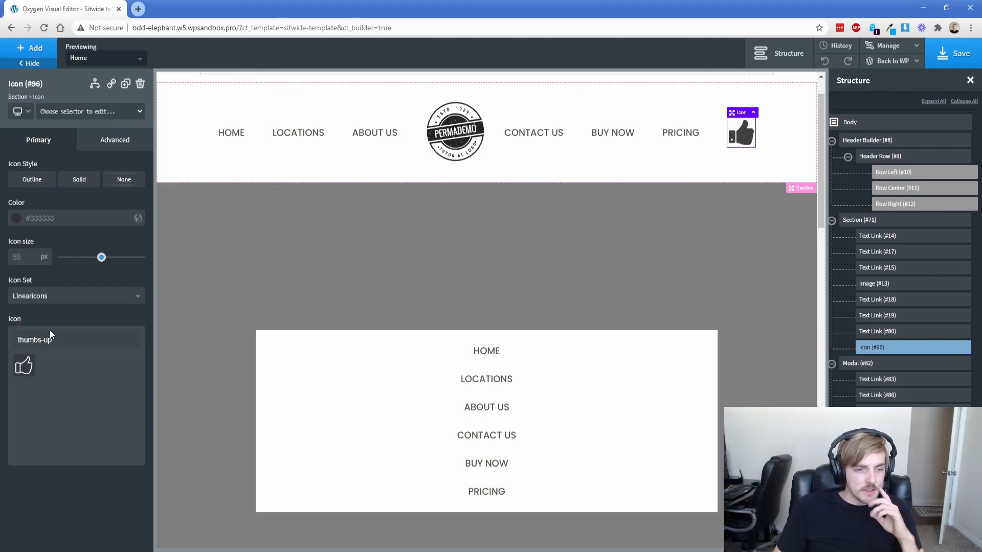
triple_click(66, 339)
key(BackSpace)
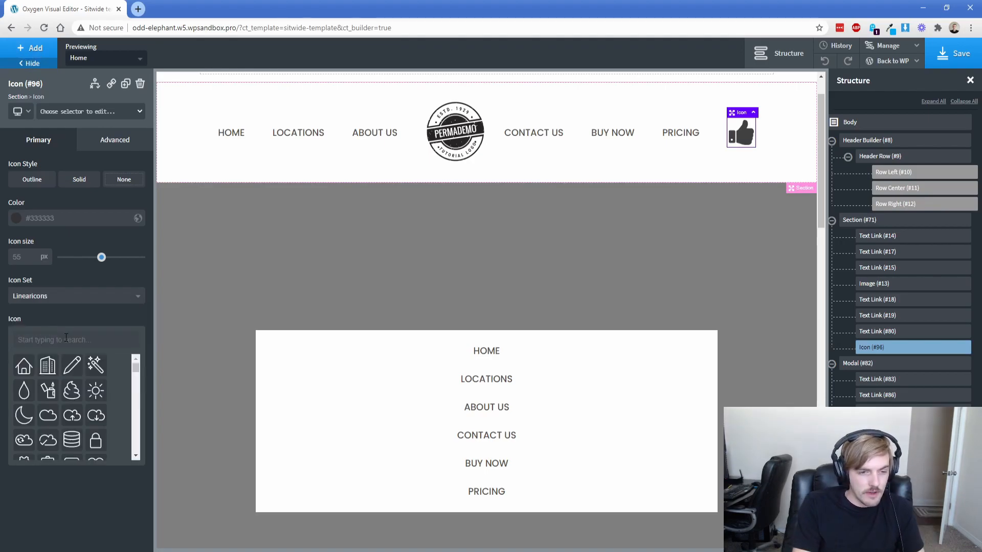
text(menu-circle)
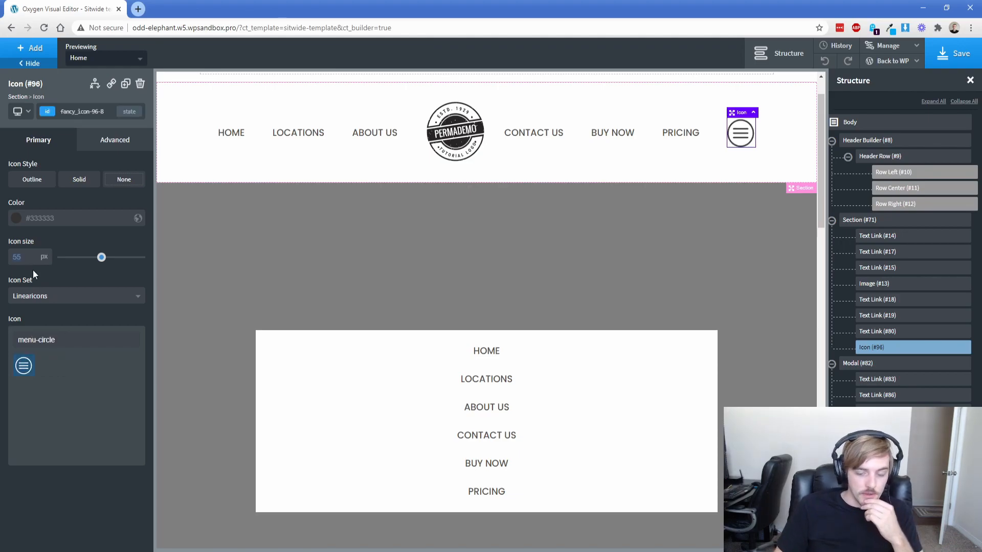
text(35)
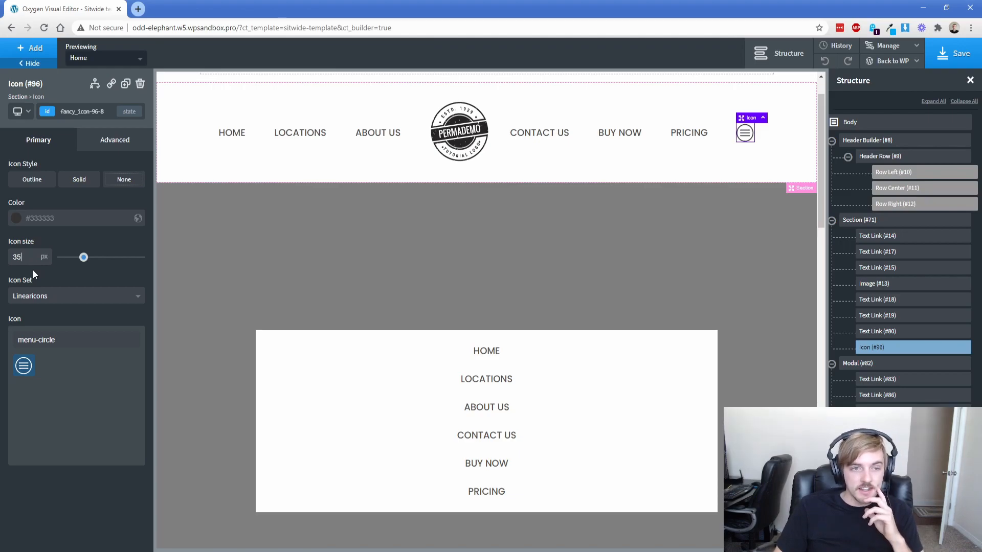
Set the modal to show when the user clicks an element, choosing the header's menu icon as the trigger selector.
click(299, 357)
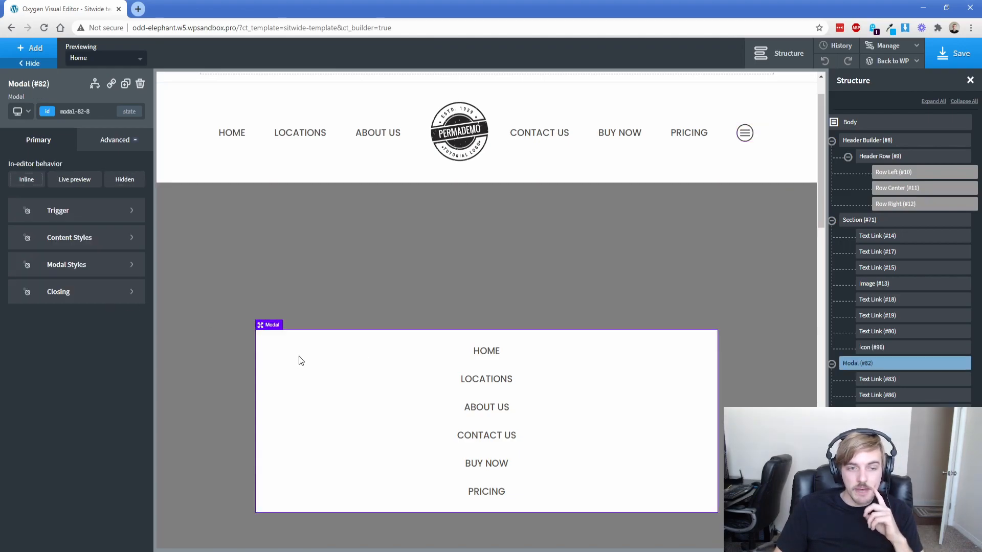
click(73, 213)
click(67, 204)
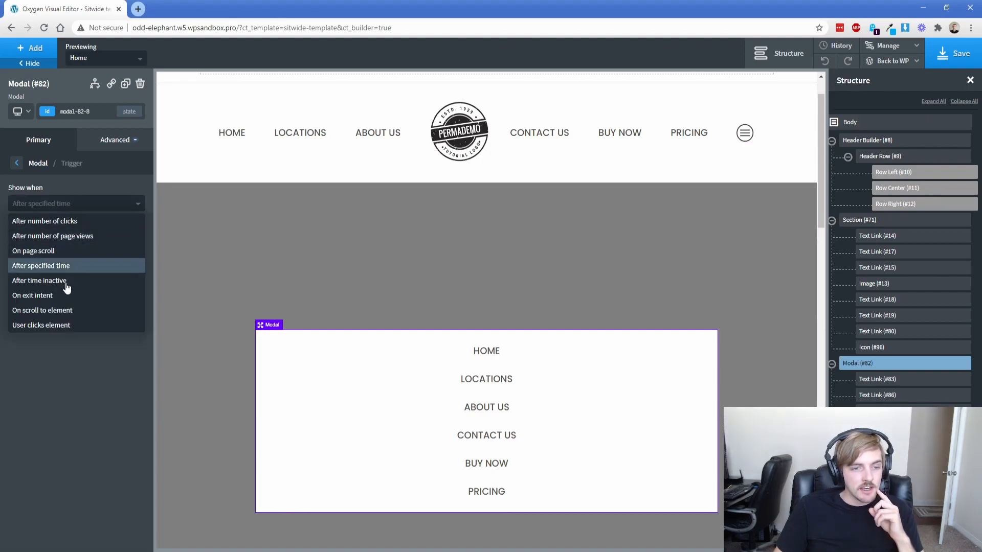
click(54, 327)
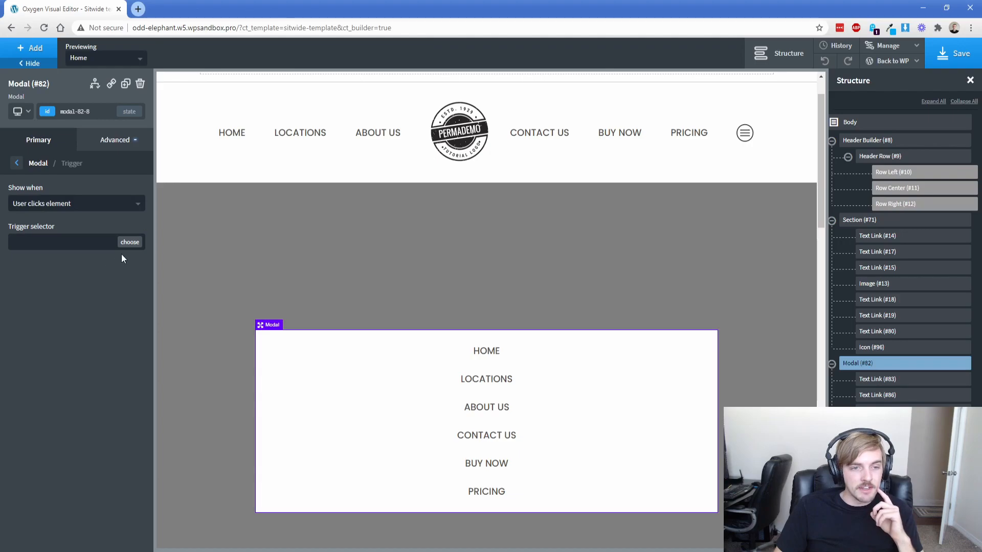
click(130, 242)
click(745, 135)
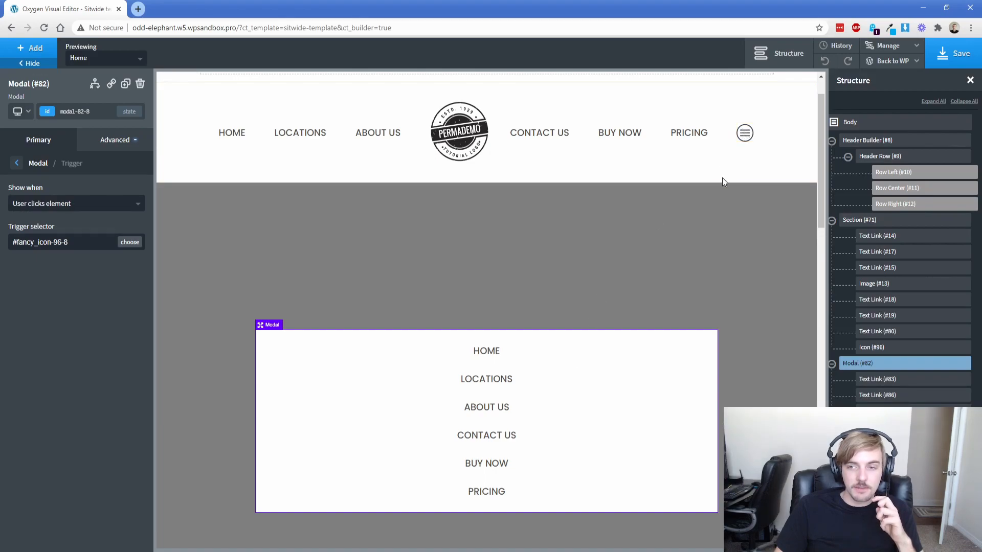
Hide the header's menu icon on all devices with display none, and set its display to flex for screens less than 992px.
click(744, 134)
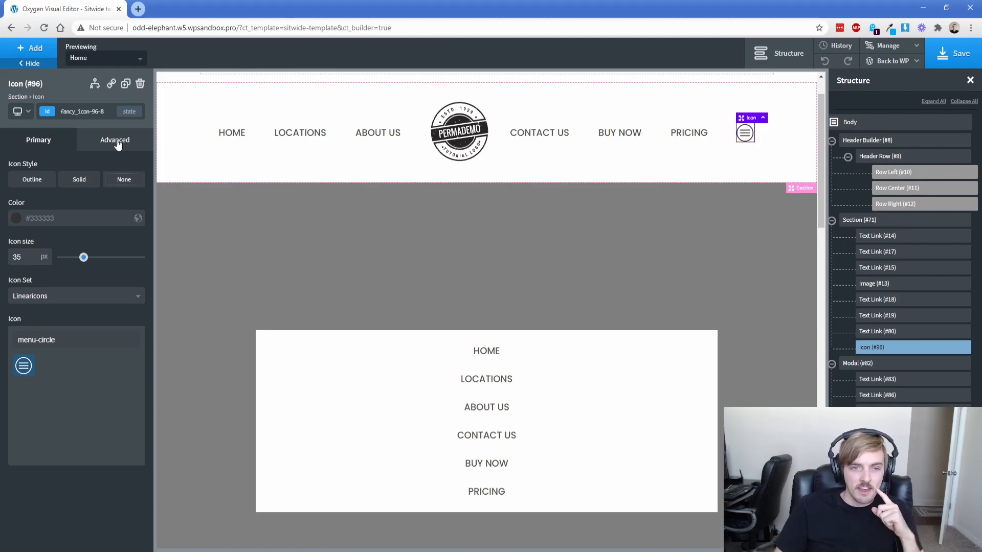
click(117, 143)
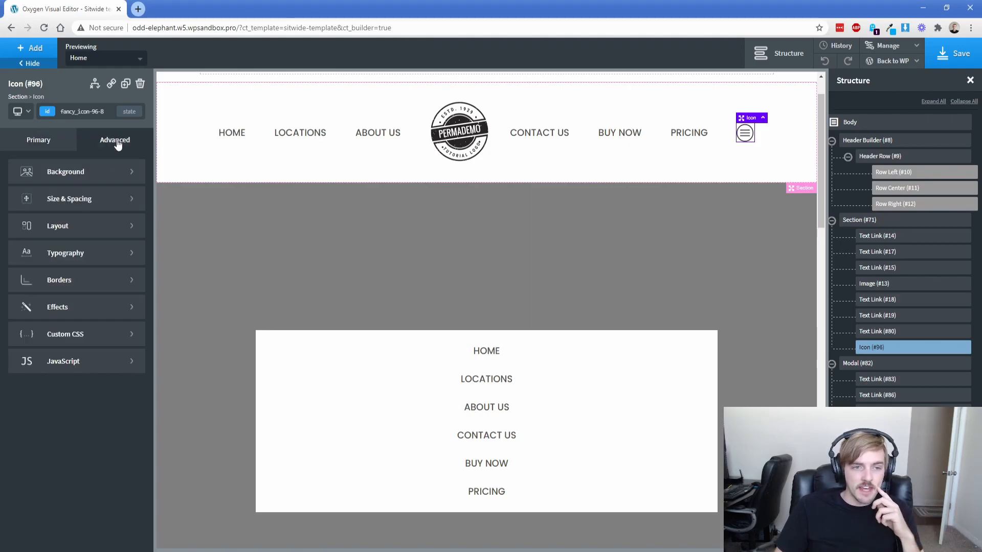
click(95, 226)
click(94, 226)
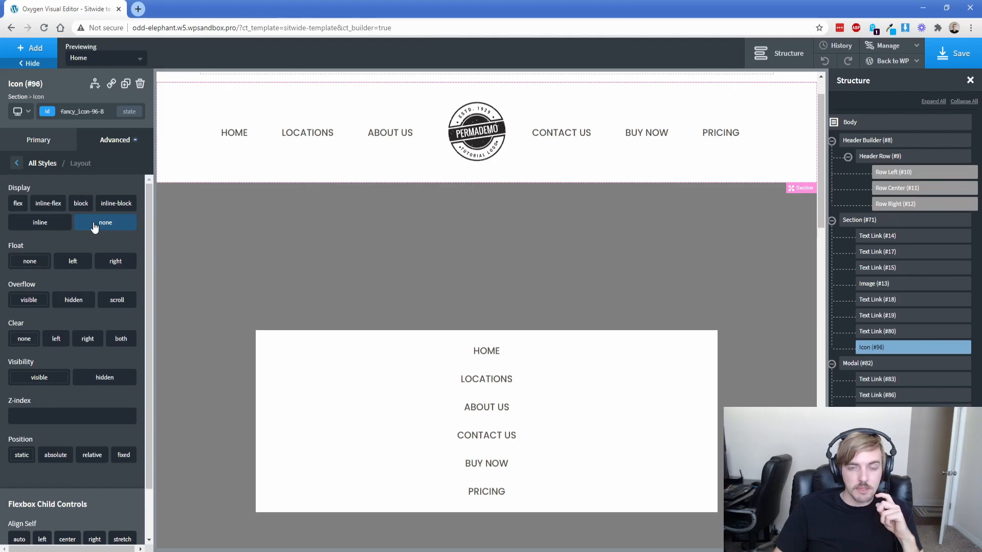
click(22, 111)
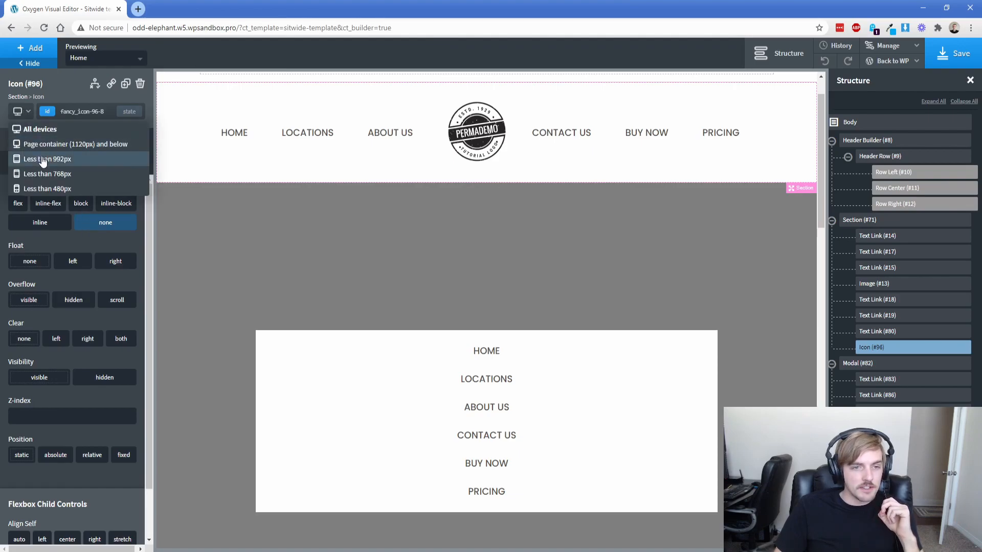
click(44, 161)
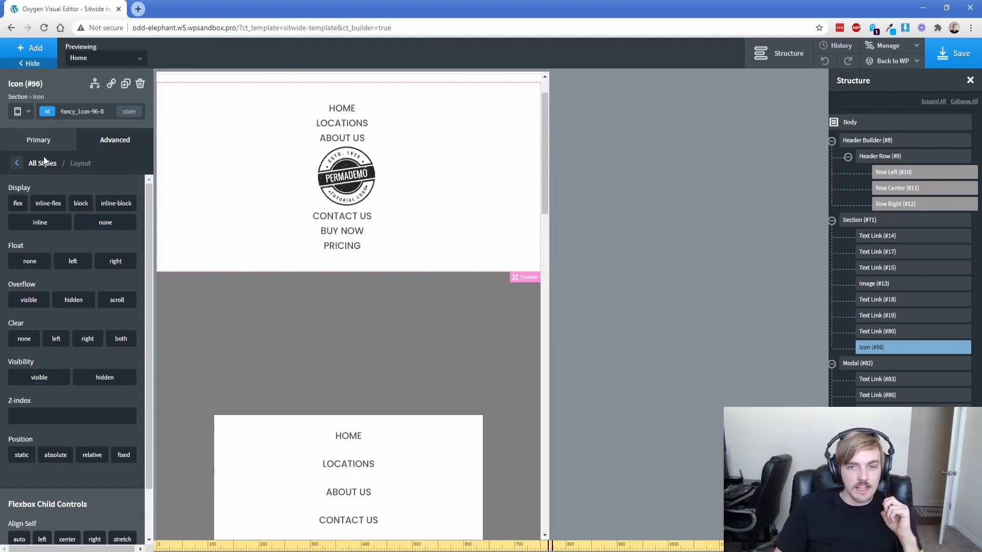
click(19, 203)
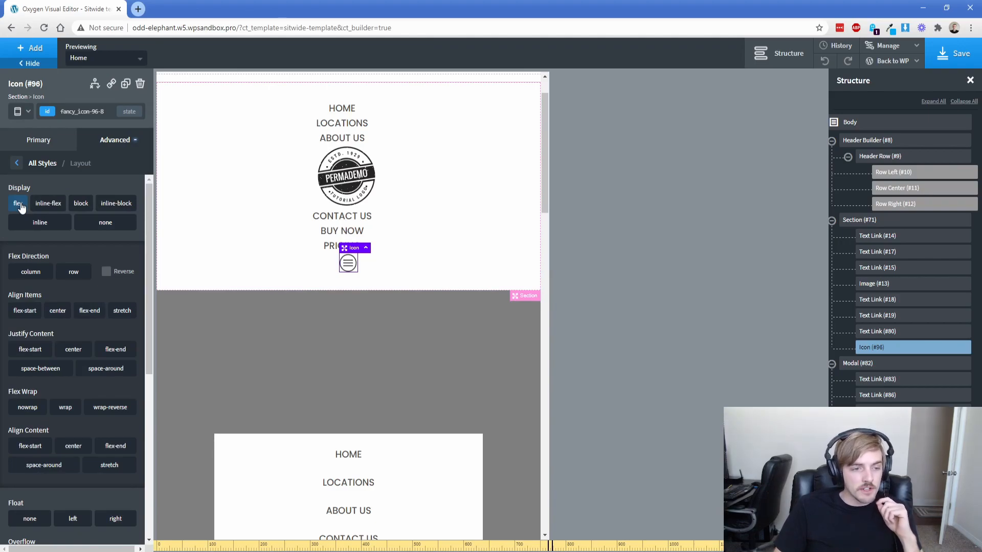
Set the display of the header-links class to none for screens less than 992px.
click(340, 110)
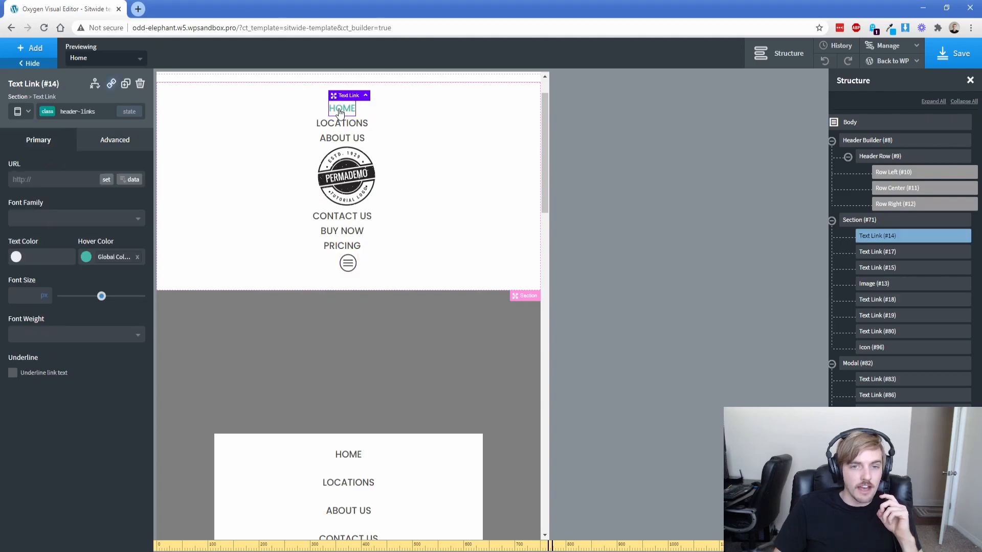
click(92, 146)
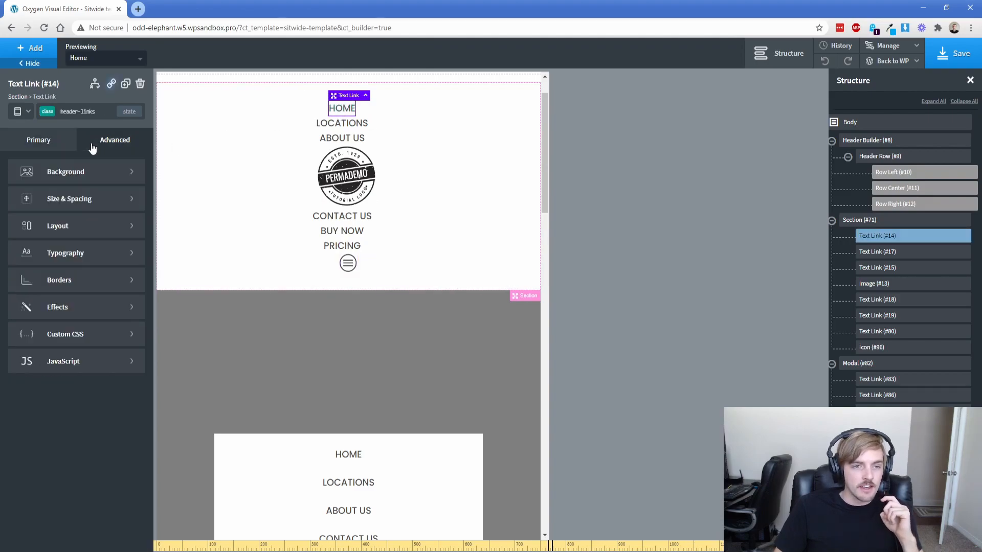
click(67, 228)
click(99, 223)
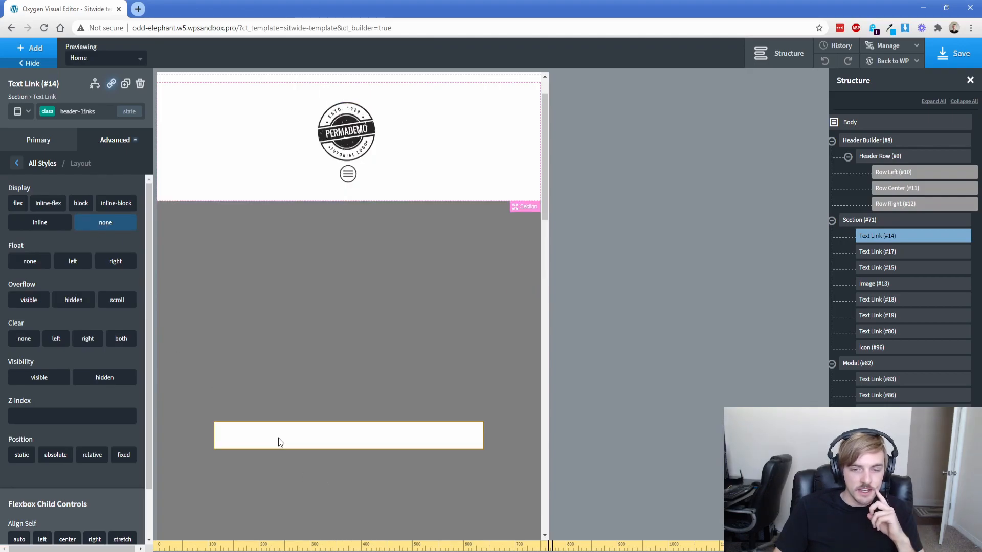
Set the display of the modal links' header-links-mobile class to flex for screens less than 992px.
click(873, 383)
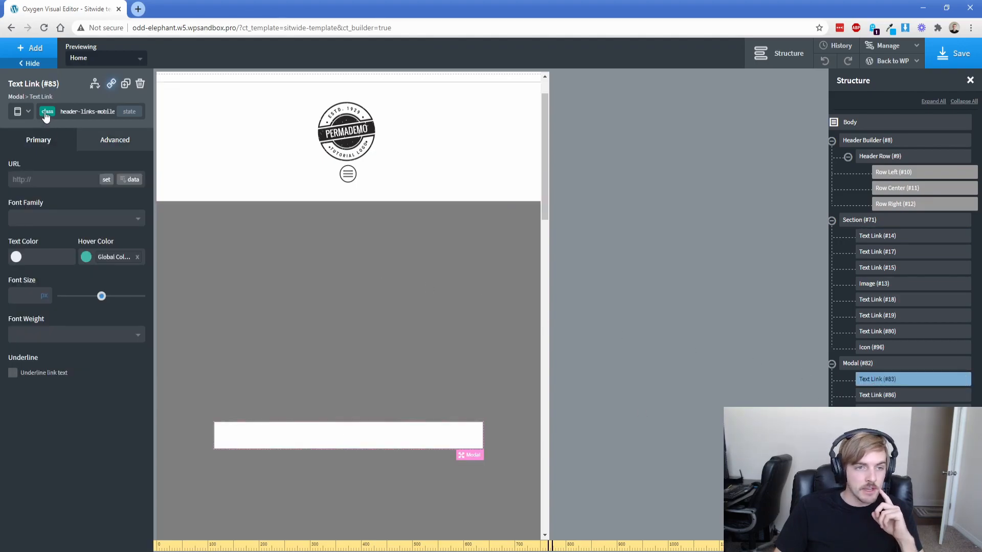
click(105, 140)
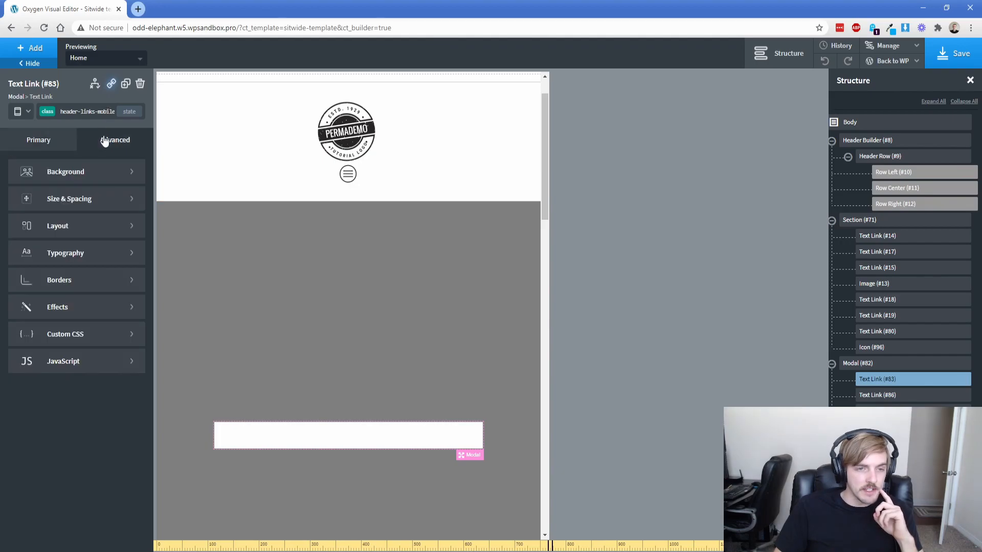
click(71, 231)
click(19, 208)
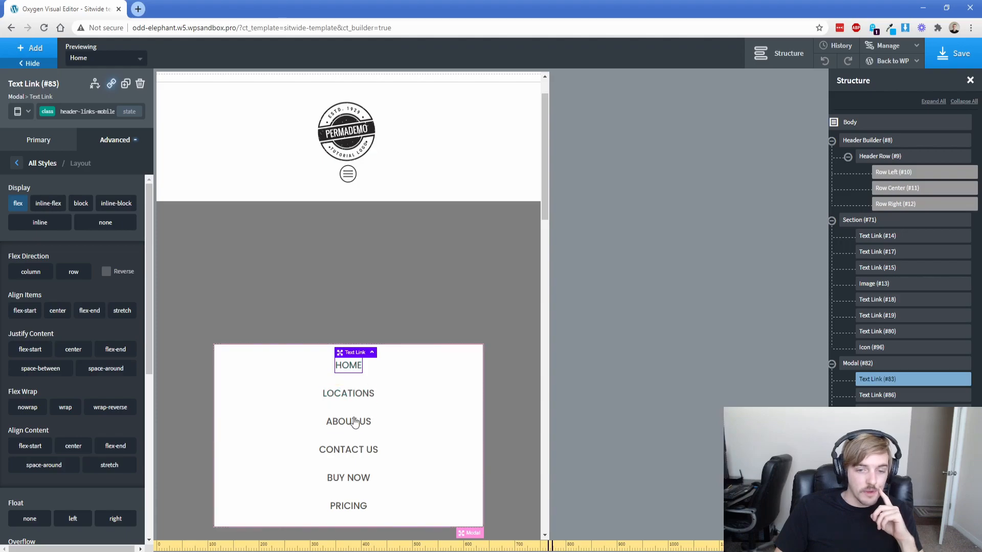
Give the header logo a bottom margin of 26 px for screens less than 992px.
click(357, 160)
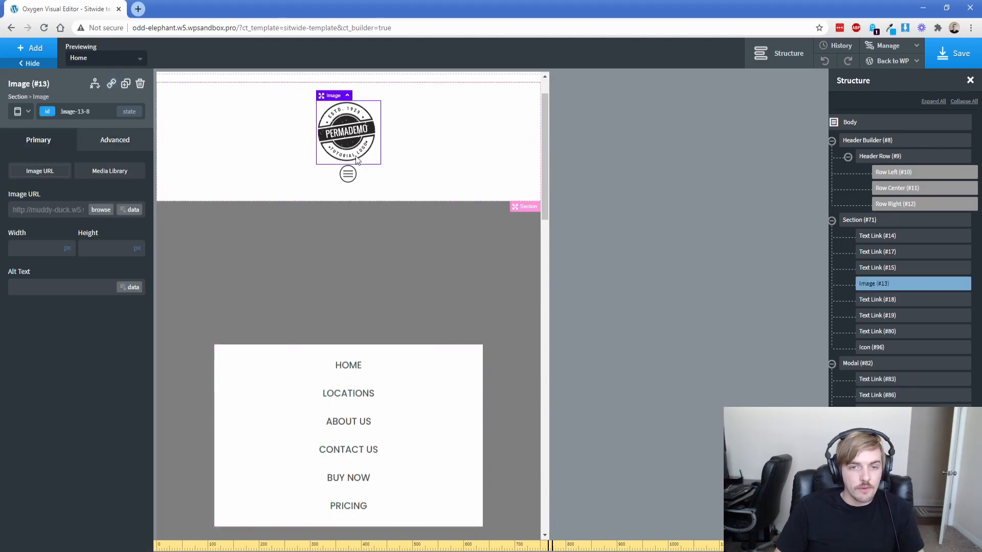
click(115, 139)
click(102, 195)
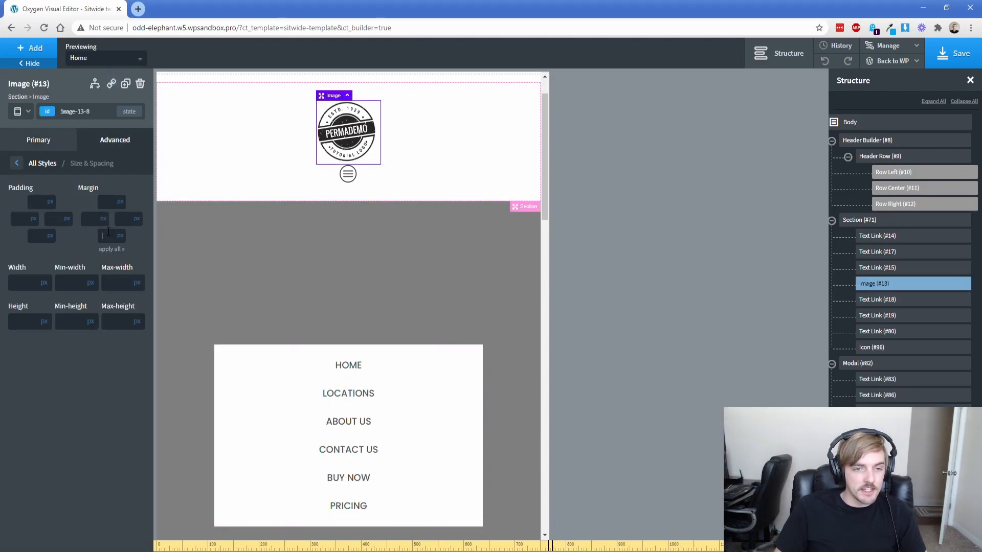
text(26)
Stack the header section's children horizontally with Space Between alignment below 992px, and clear the logo's bottom margin.
click(246, 164)
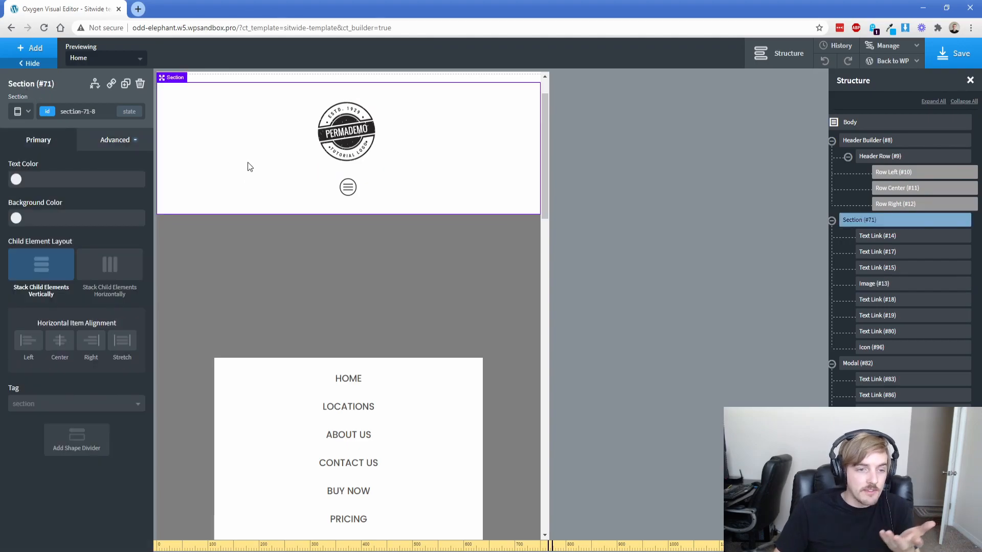
click(114, 276)
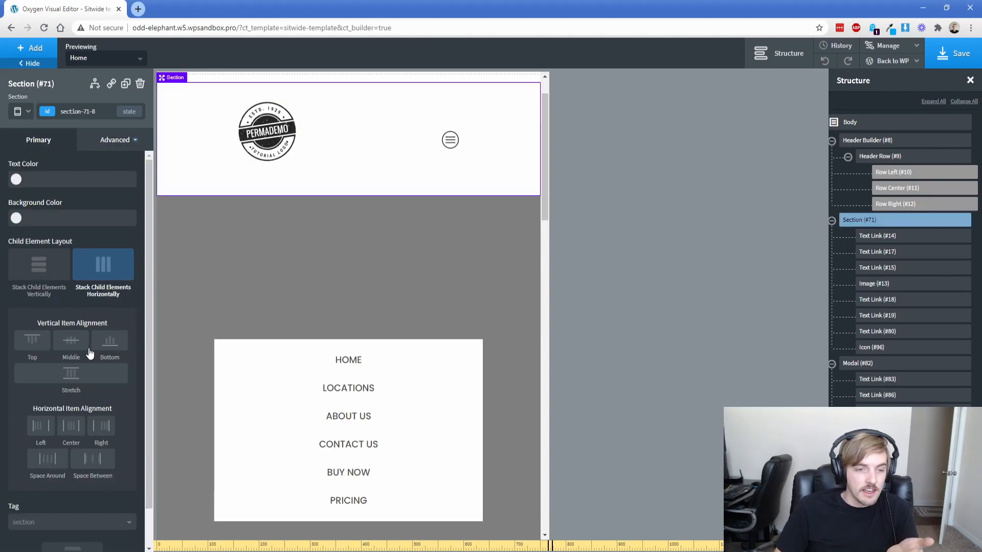
click(81, 460)
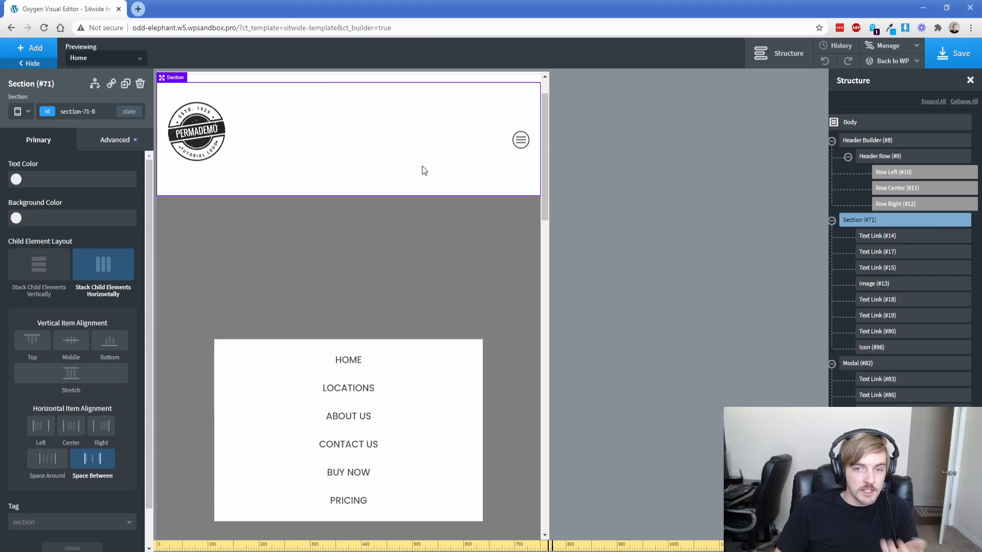
click(212, 150)
click(350, 139)
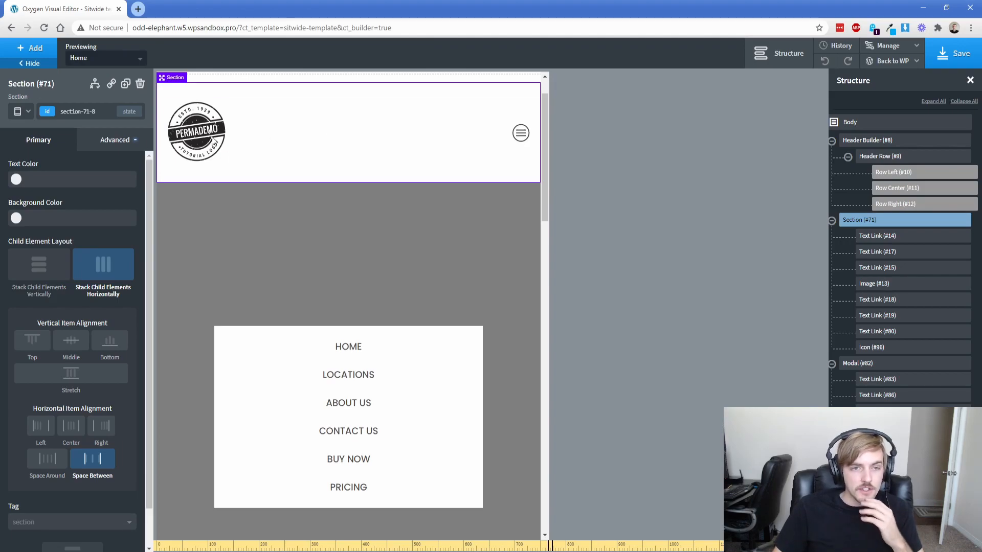
Compare the header section's layout on all devices with its layout at less than 992px.
click(22, 111)
click(25, 128)
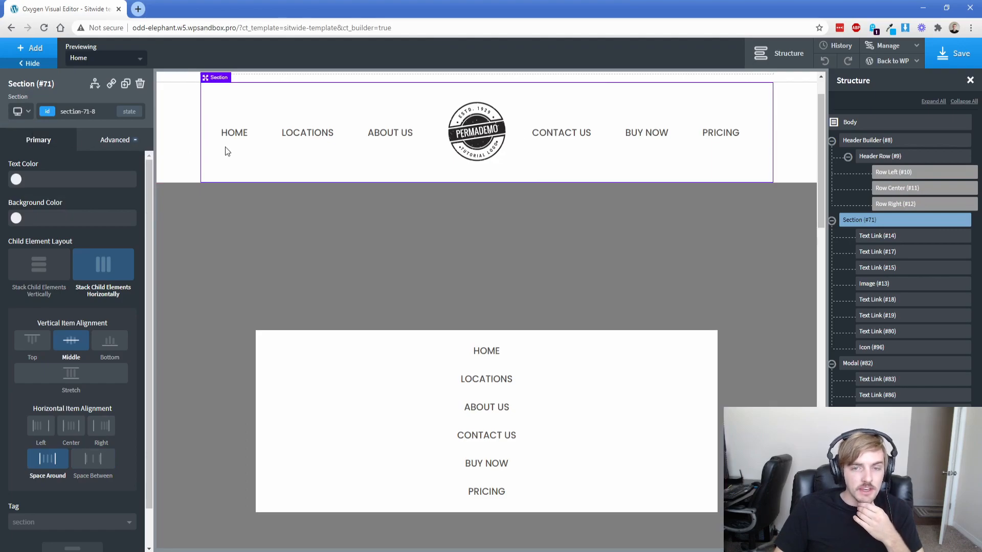
click(21, 111)
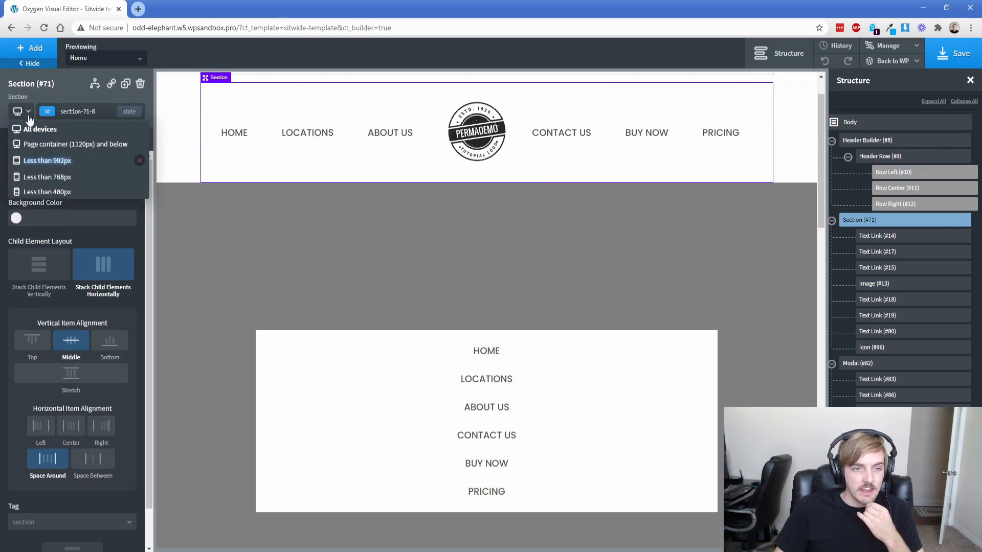
click(48, 160)
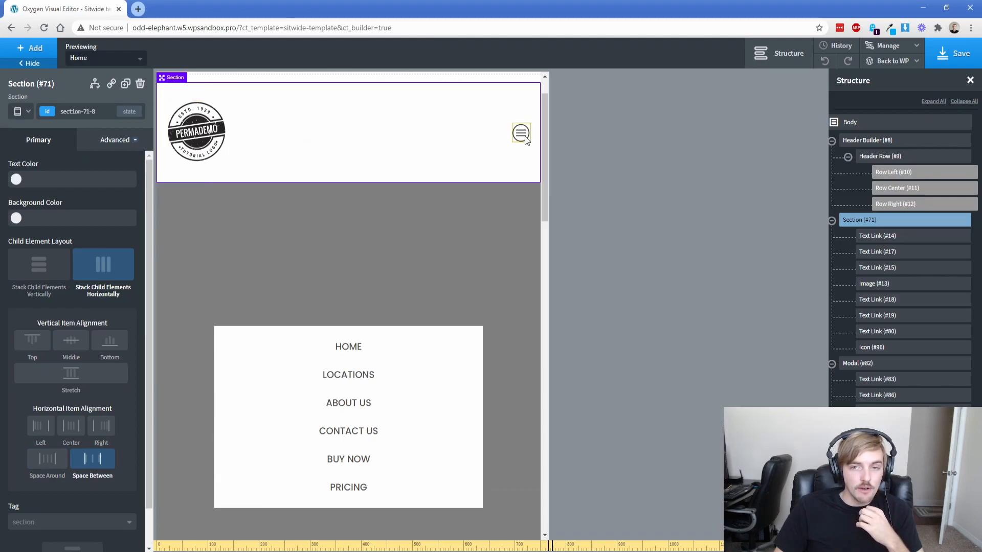
Save the template and open the site's front end.
click(950, 56)
click(893, 65)
click(885, 95)
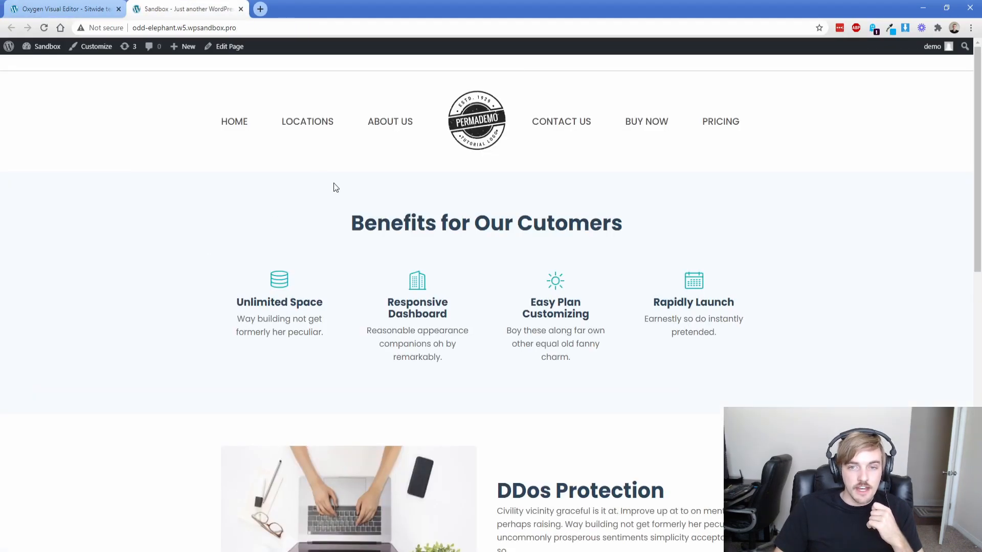
Inspect the front-end page with the browser's developer tools and emulate an iPhone 6/7/8 Plus.
right_click(439, 185)
click(467, 342)
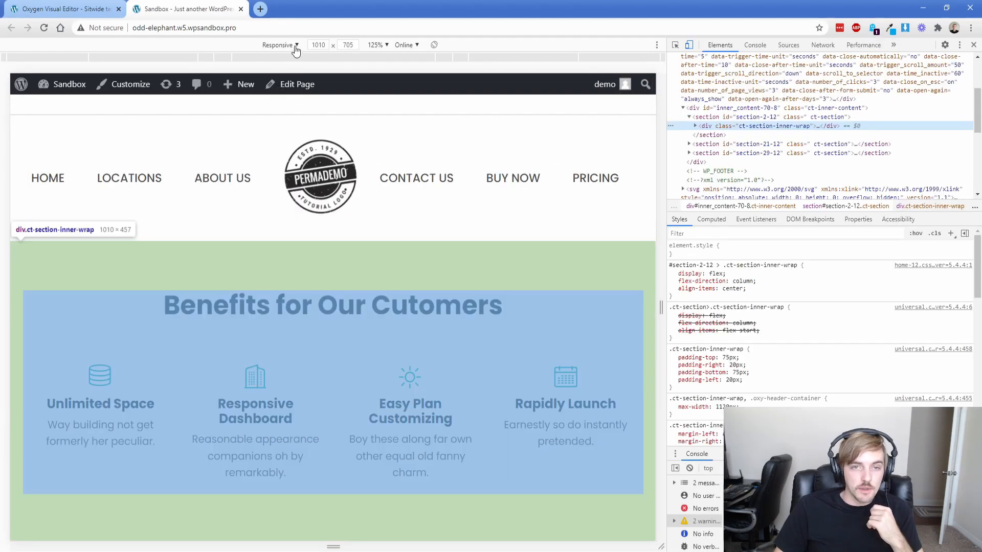
click(280, 45)
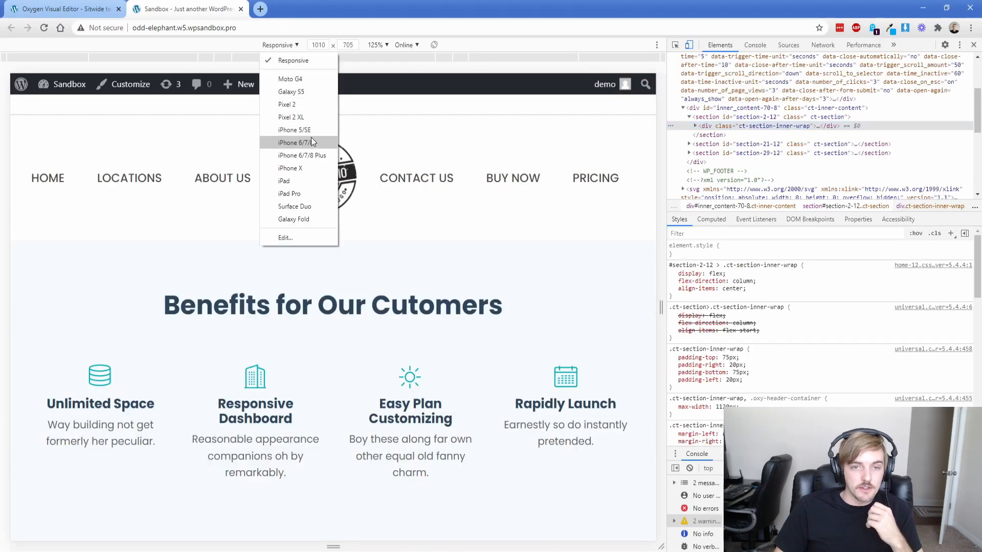
click(307, 154)
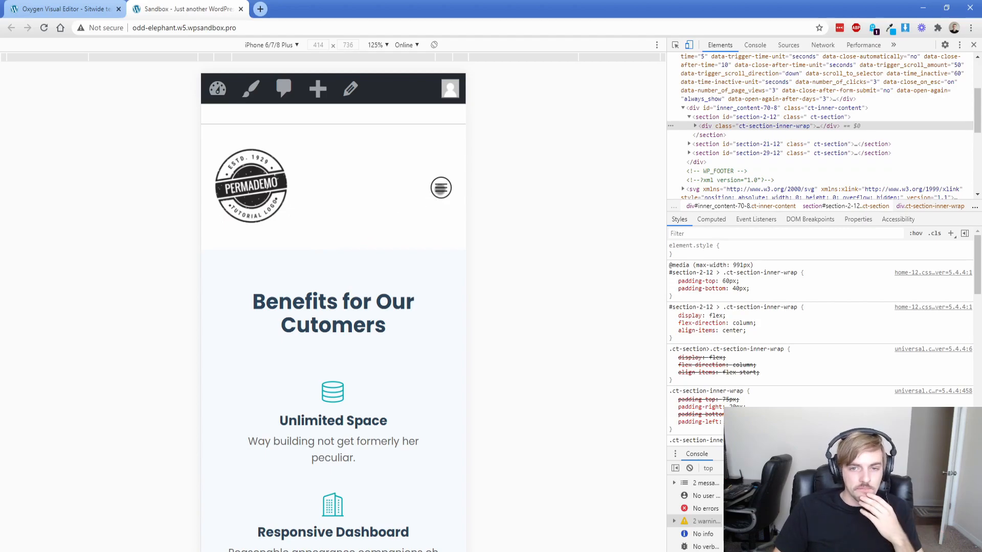
Test the mobile menu by opening the modal from the header icon and dismissing it from the backdrop several times.
click(440, 189)
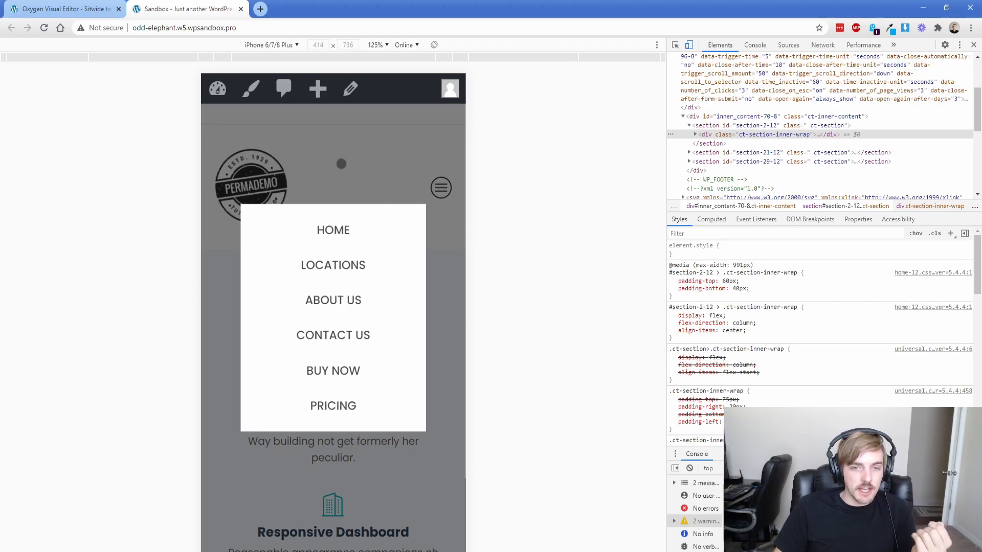
click(341, 164)
click(439, 189)
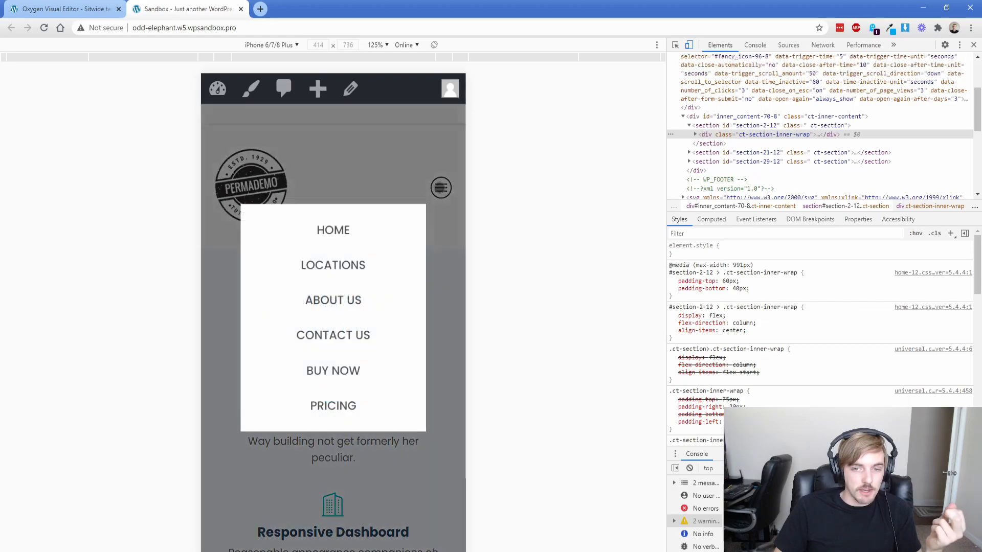
click(441, 305)
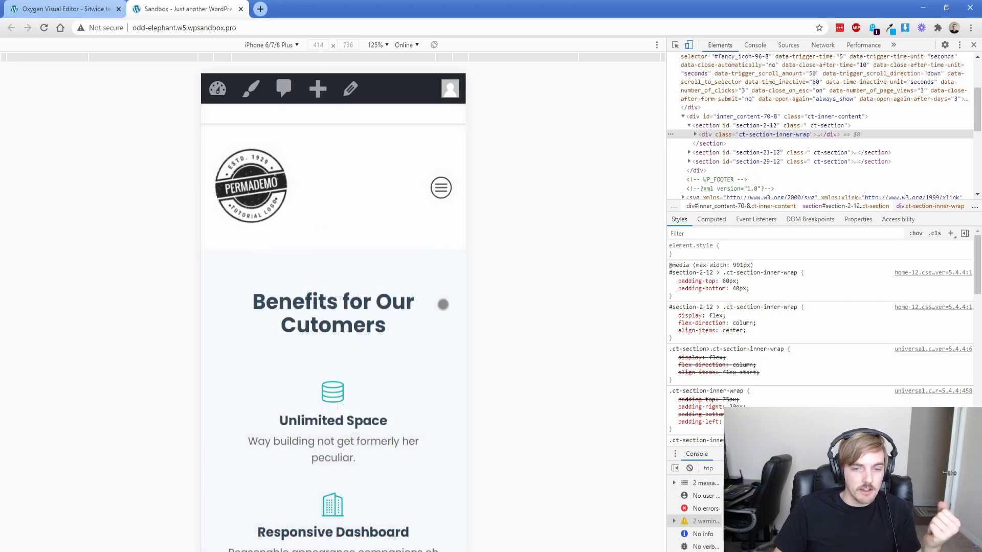
click(439, 188)
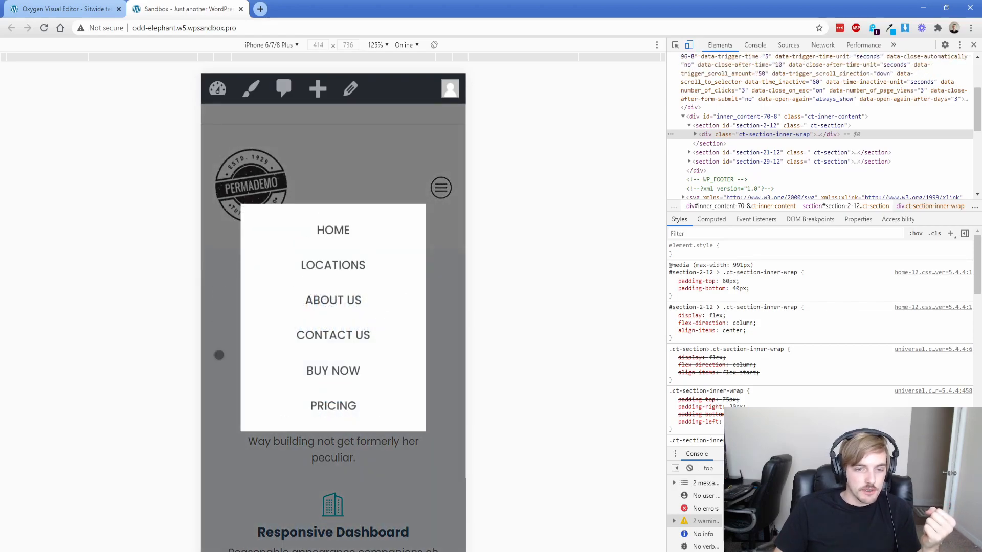
click(353, 170)
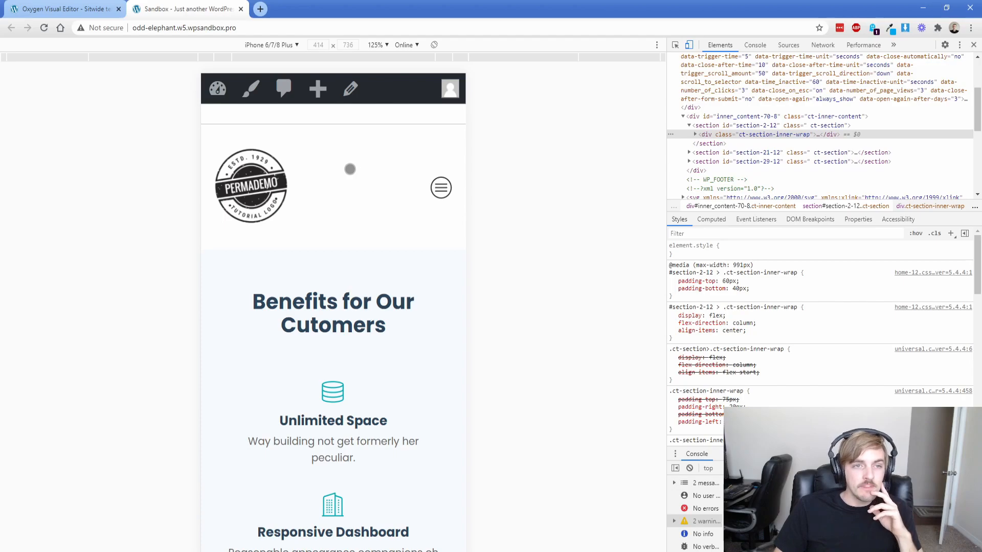
Close the front-end preview and return the Oxygen editor to the all-devices view.
click(241, 9)
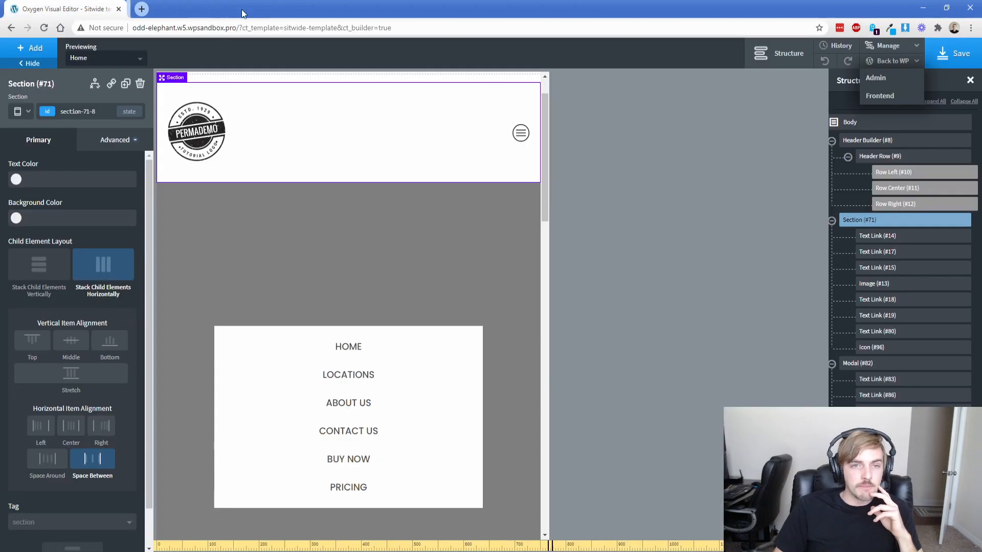
click(17, 112)
click(41, 125)
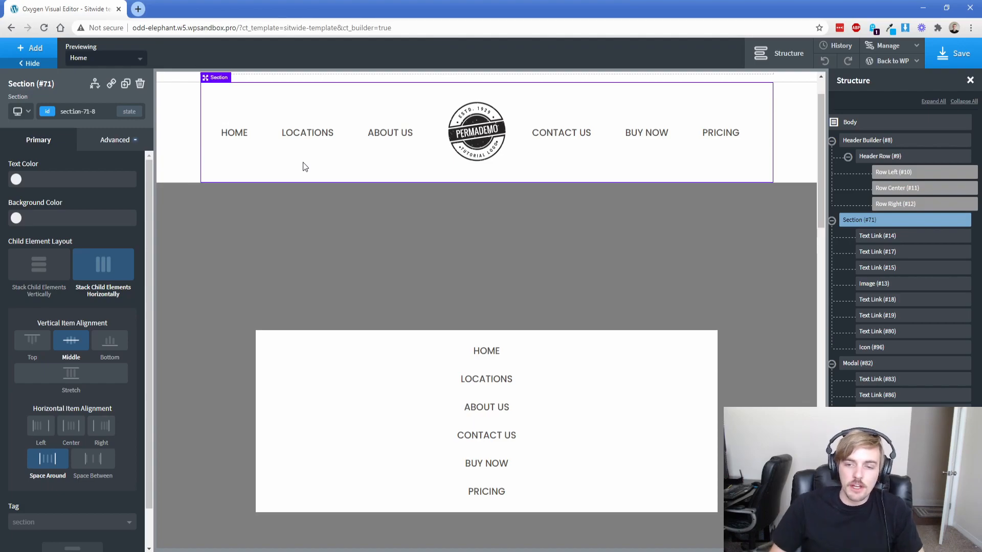
Delete the modal and the empty Header Builder from the template structure.
click(963, 363)
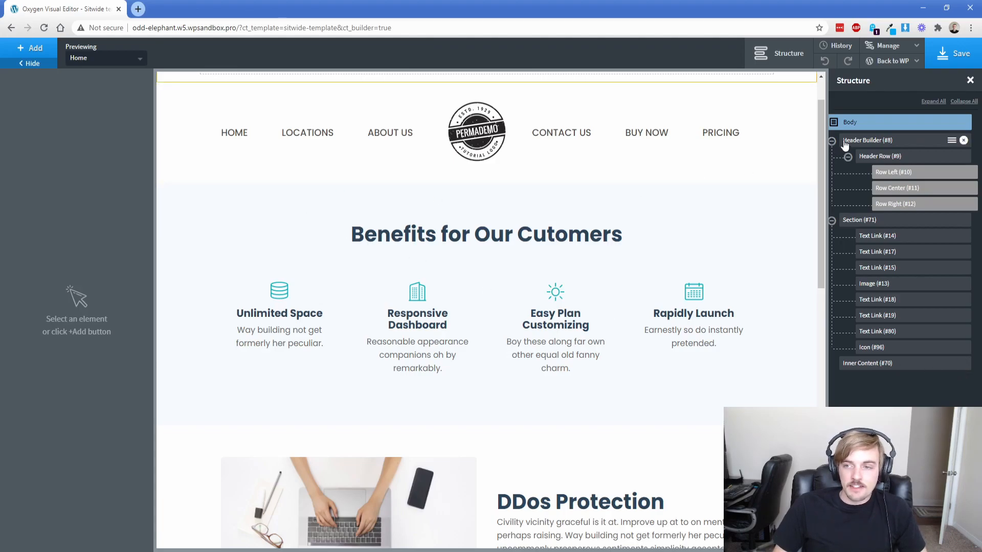
click(861, 142)
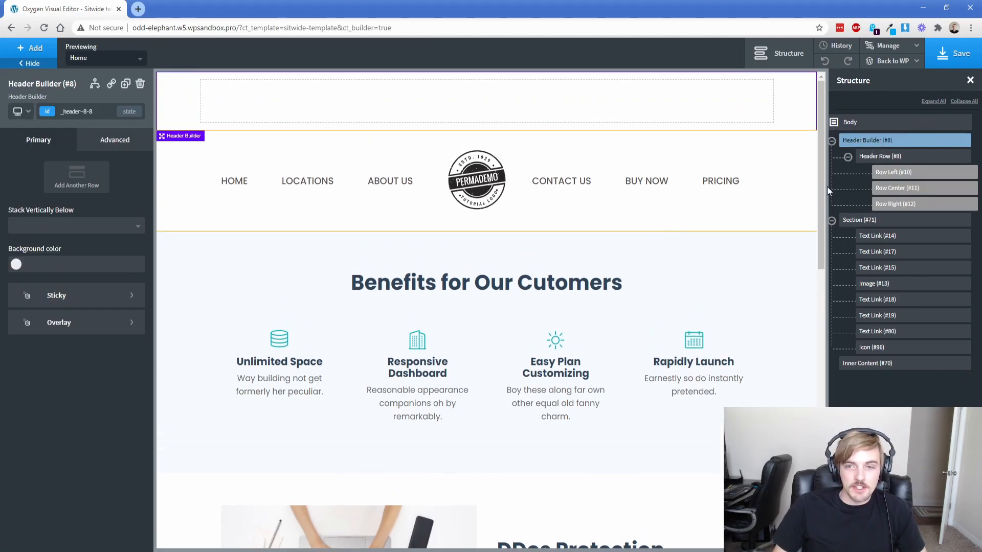
click(963, 141)
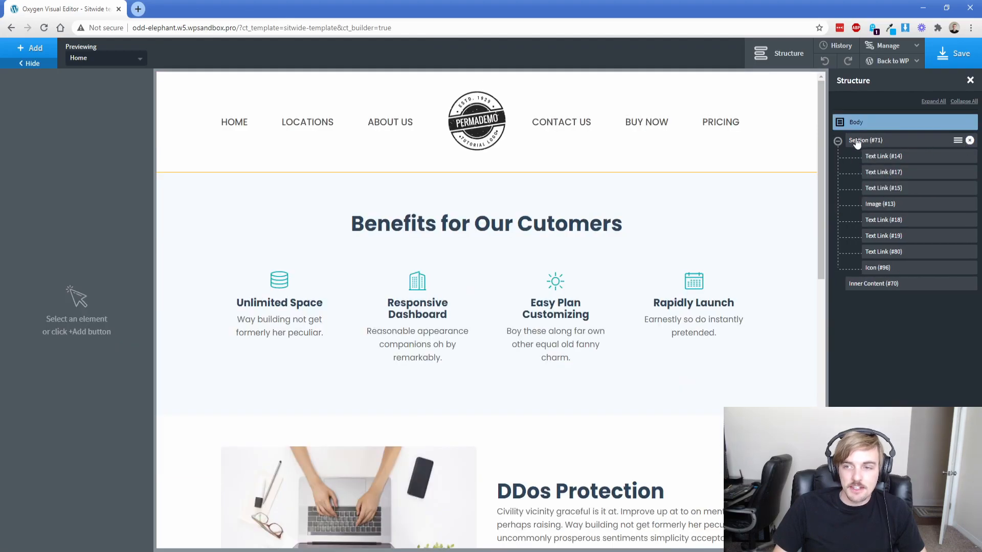
Add a new section to the template and place it above the existing header section in the structure.
click(32, 48)
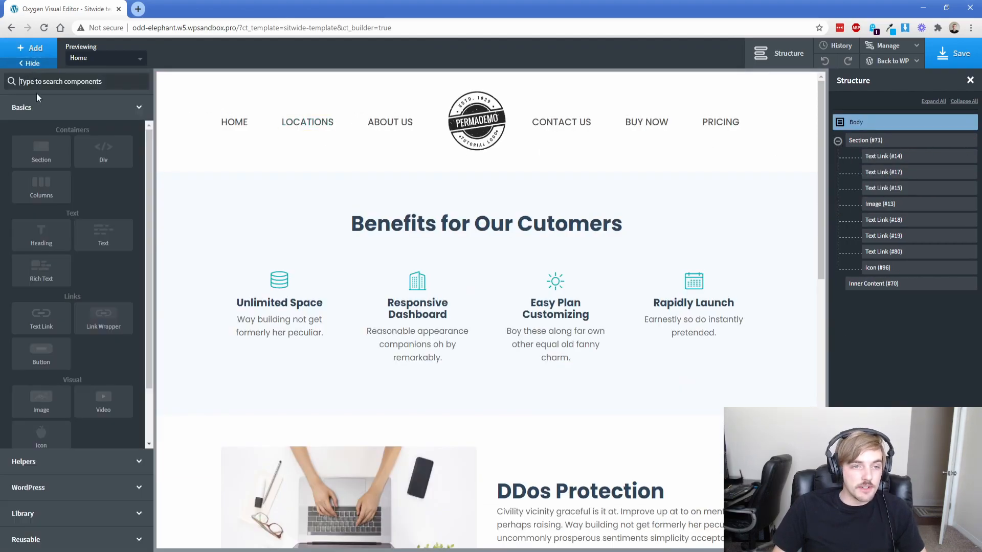
click(48, 153)
drag(862, 301, 867, 144)
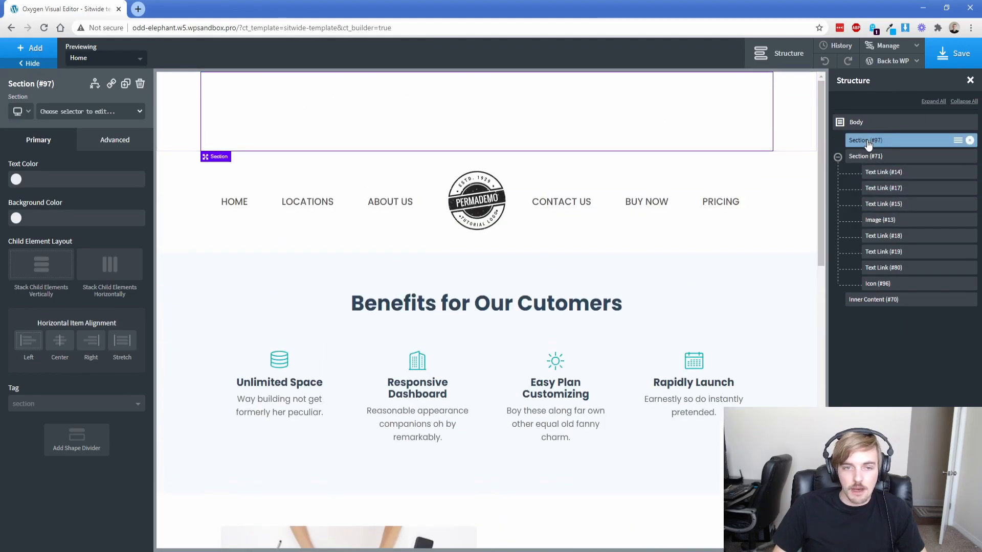
Set the new section's container padding to 35 px at the top and bottom.
click(115, 140)
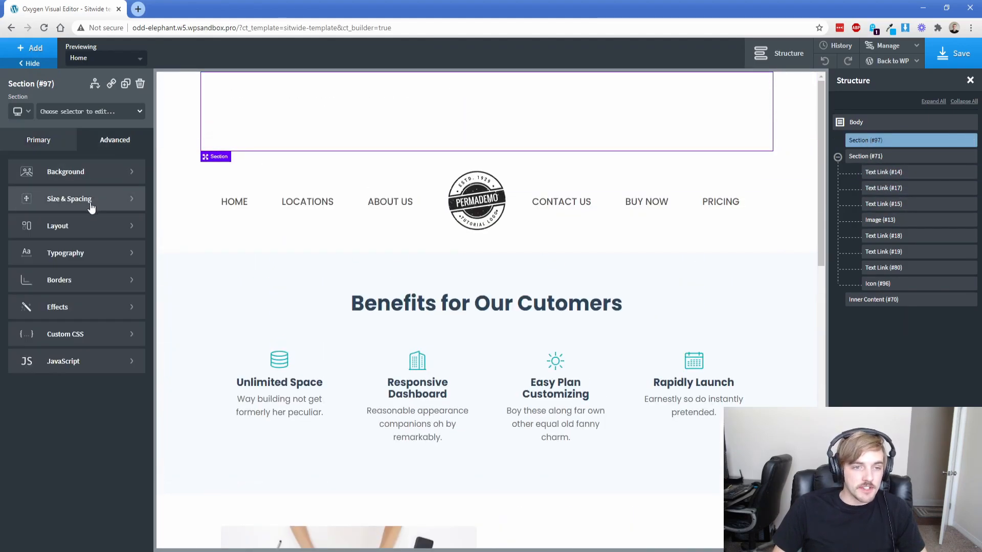
click(84, 198)
click(71, 203)
text(35)
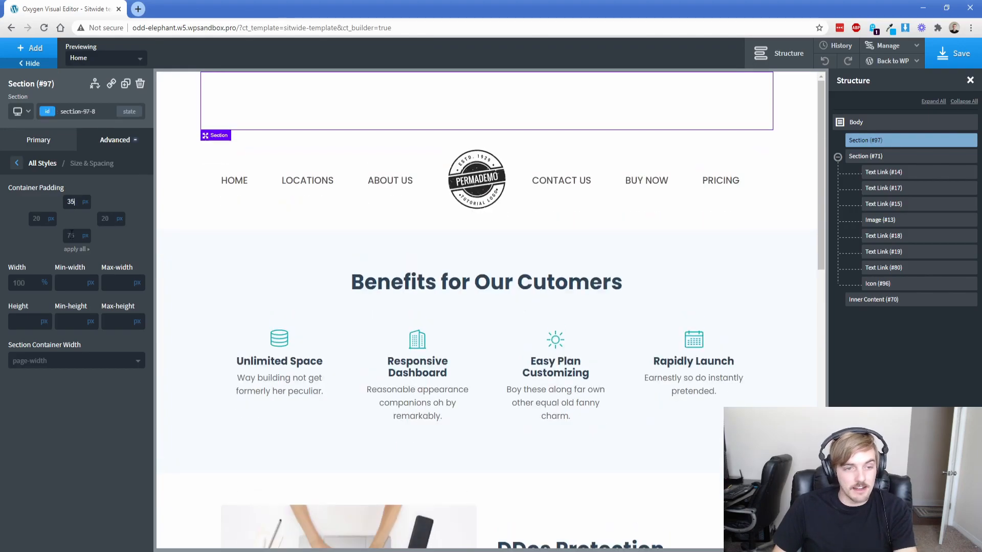
click(71, 235)
text(35)
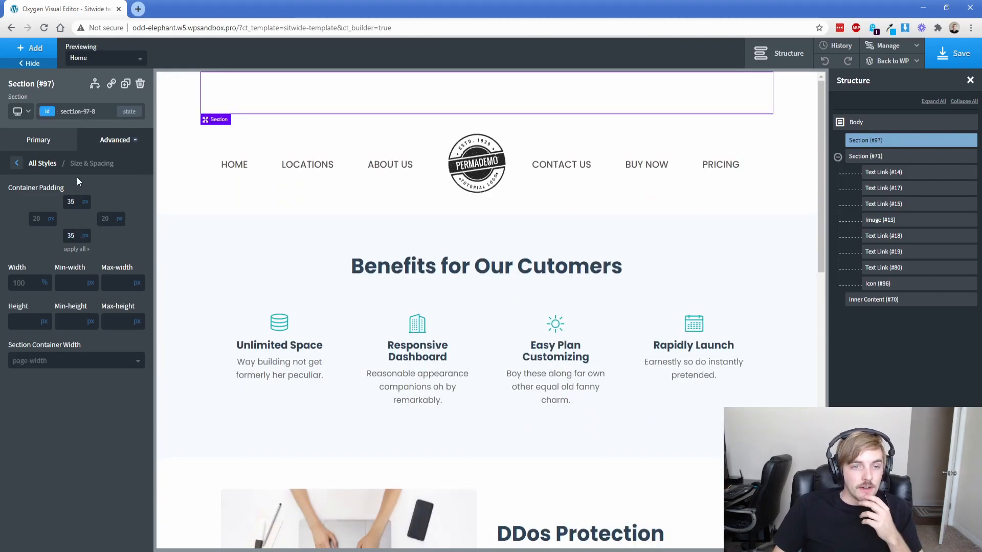
Add a div inside the new section and set its width to 100%.
click(30, 48)
click(104, 170)
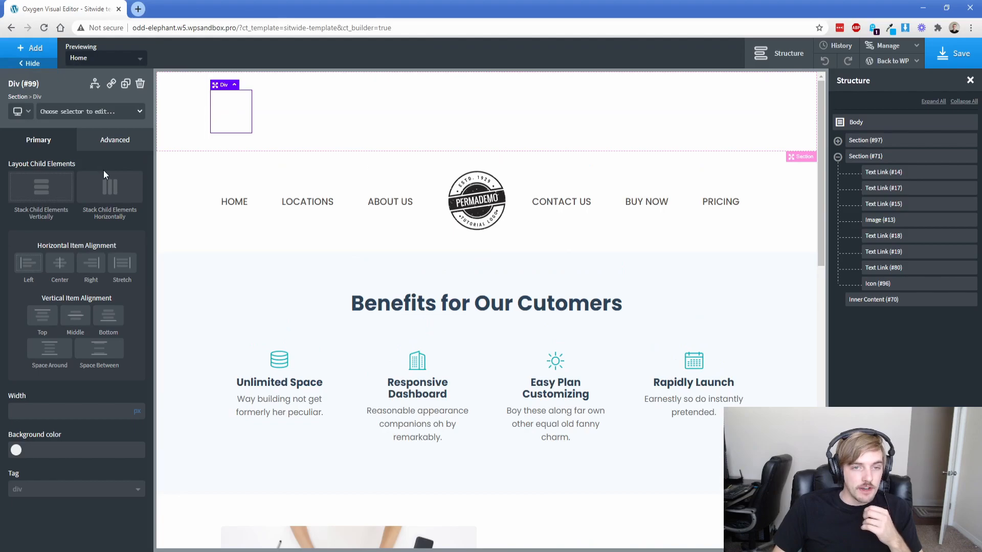
click(101, 409)
text(100)
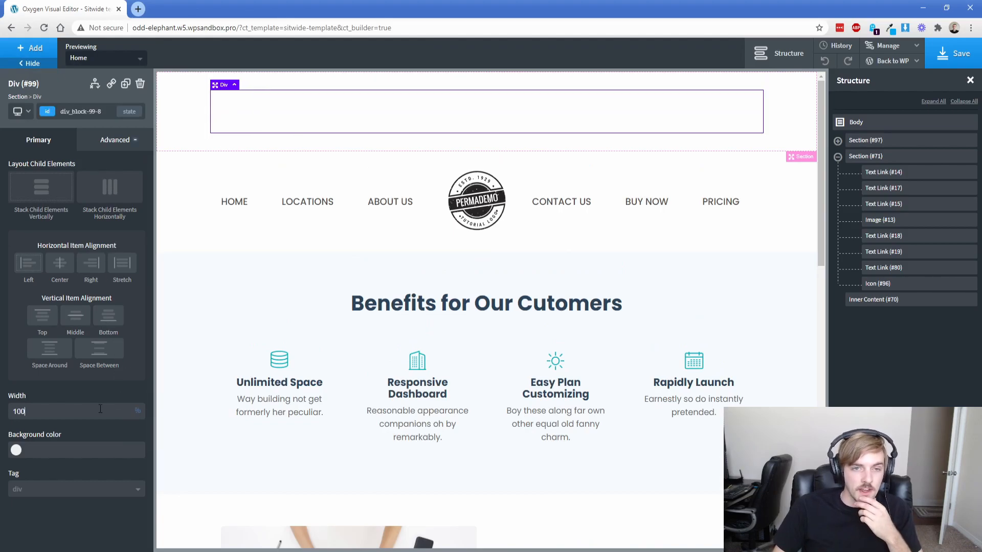
Nest a div inside the full-width div and set its width to 67%.
click(32, 48)
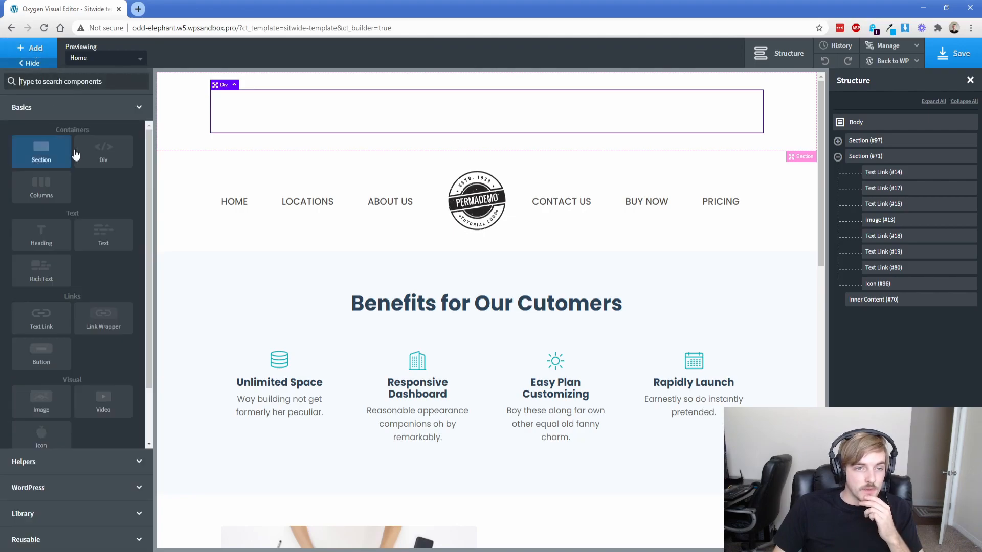
click(99, 151)
click(93, 411)
text(67)
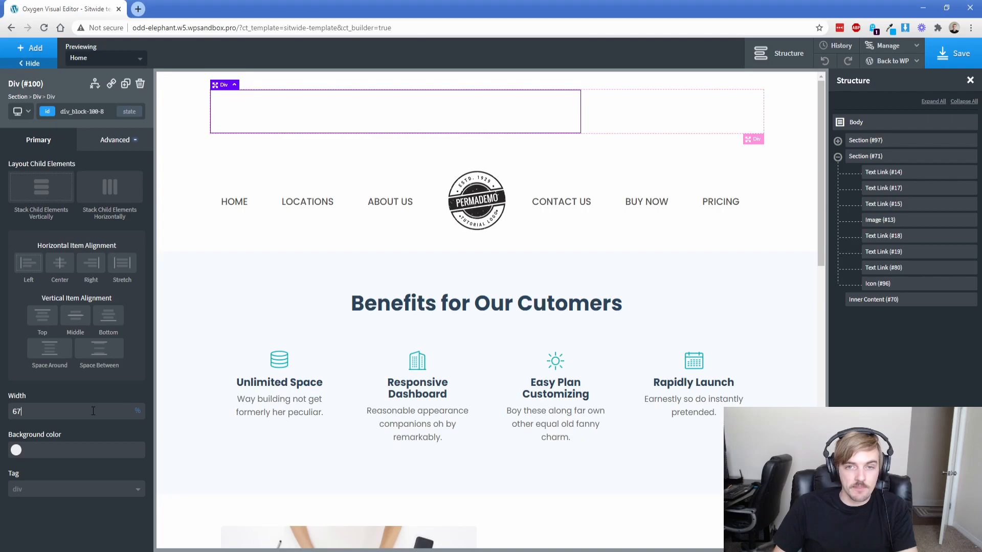
Add a second, 33% wide div inside the full-width div and stack that parent's child elements horizontally.
click(614, 119)
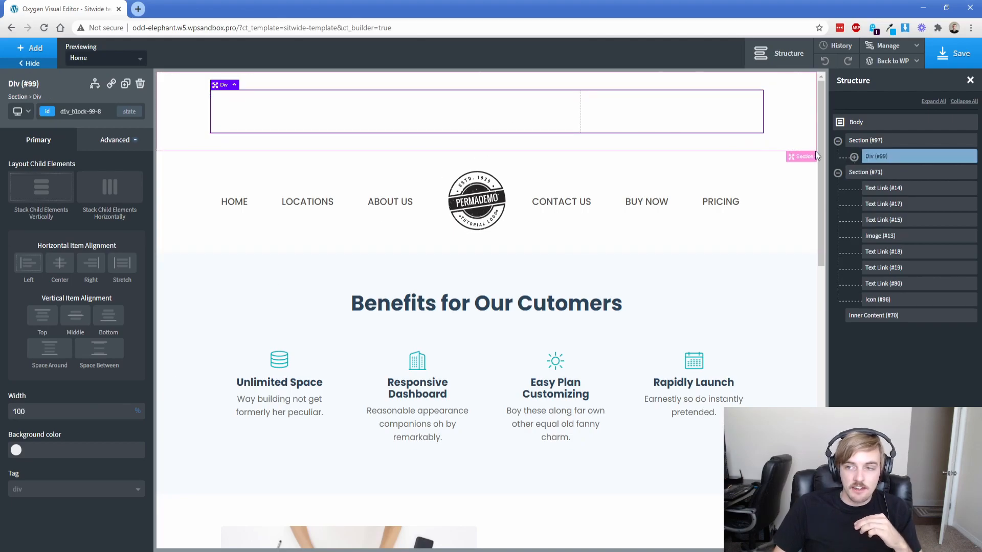
click(854, 157)
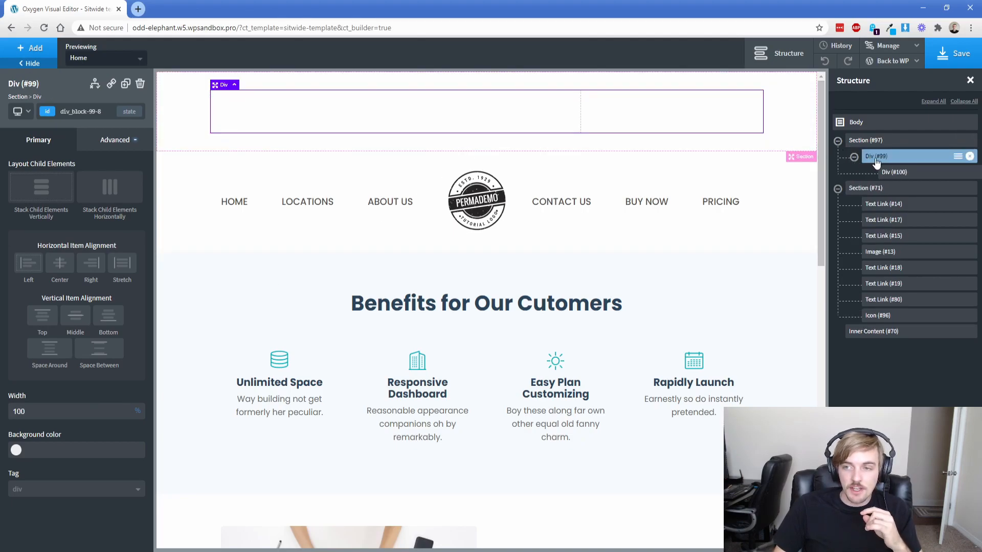
click(52, 66)
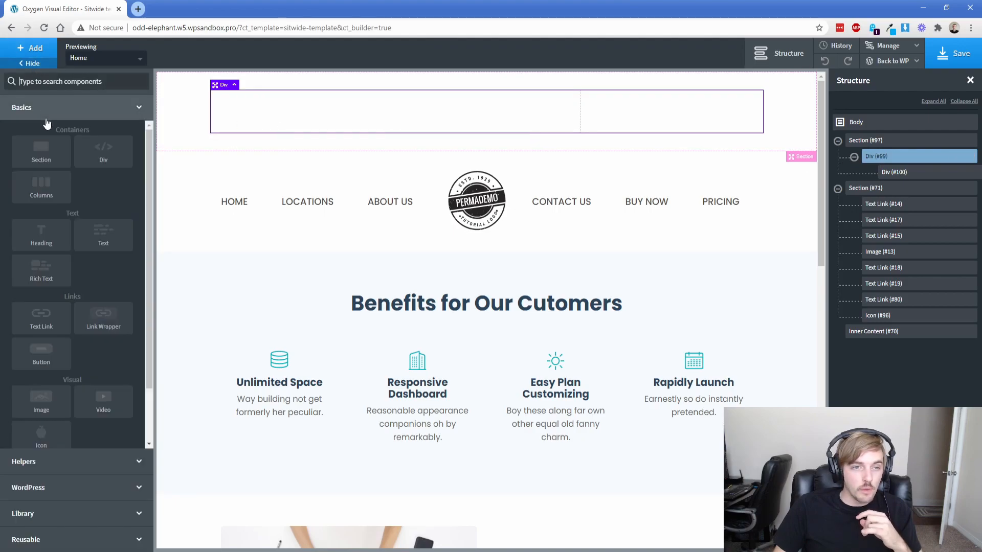
click(88, 213)
click(140, 410)
click(110, 409)
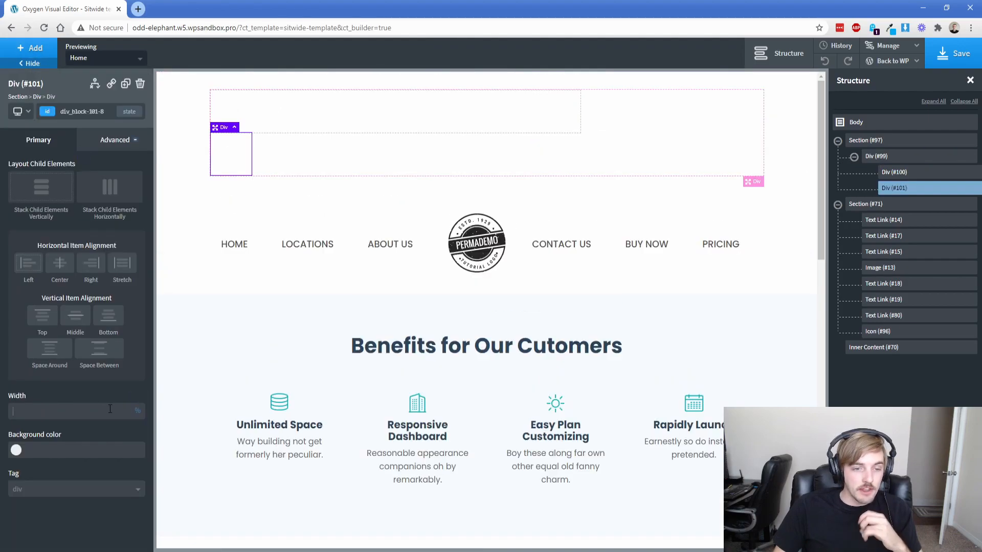
text(33)
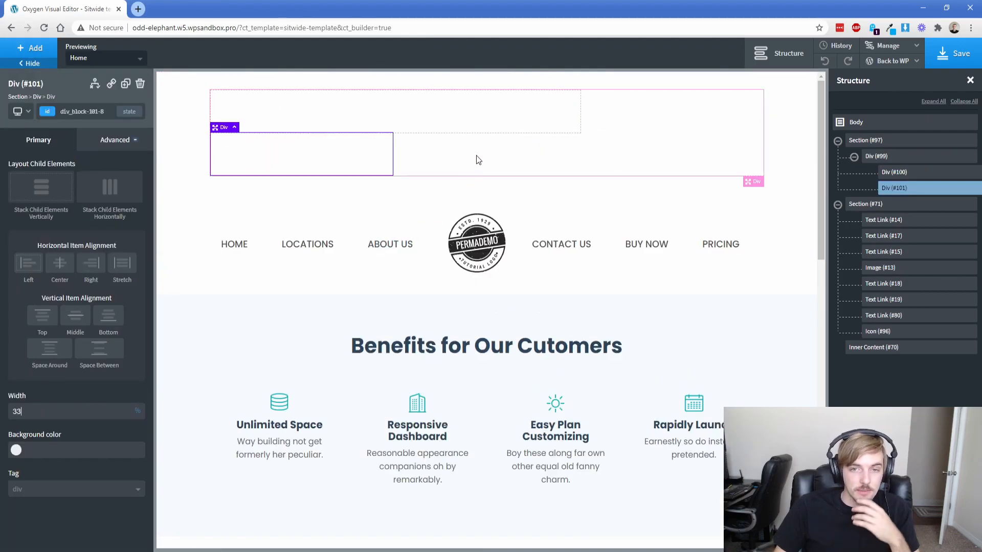
click(643, 138)
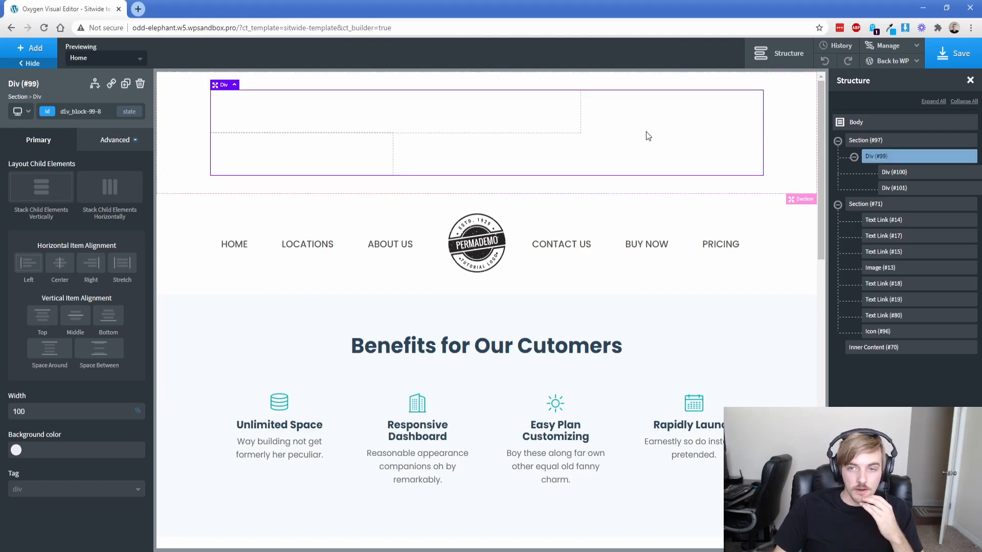
click(104, 195)
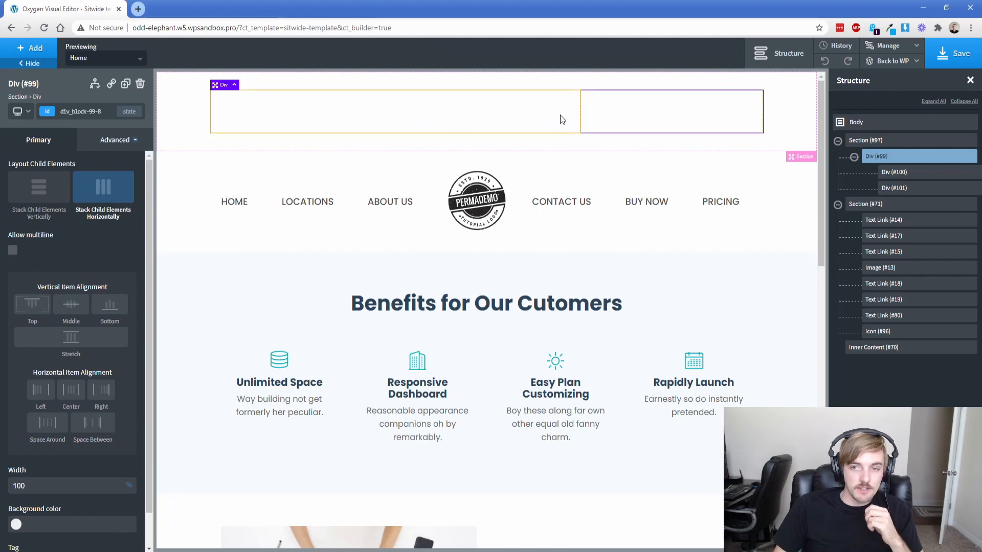
Add a nested div inside the 67% wide div and insert a placeholder text element in it.
click(346, 117)
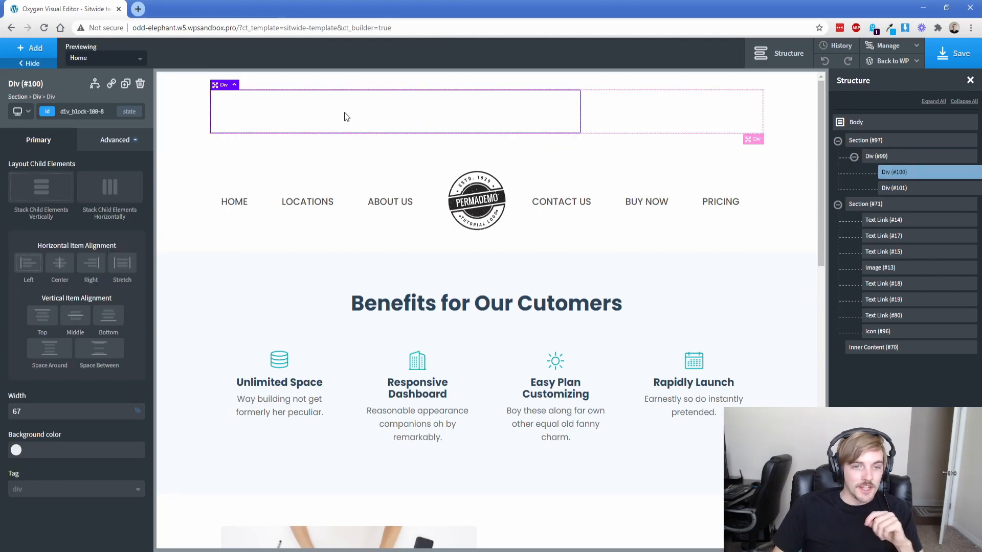
click(31, 48)
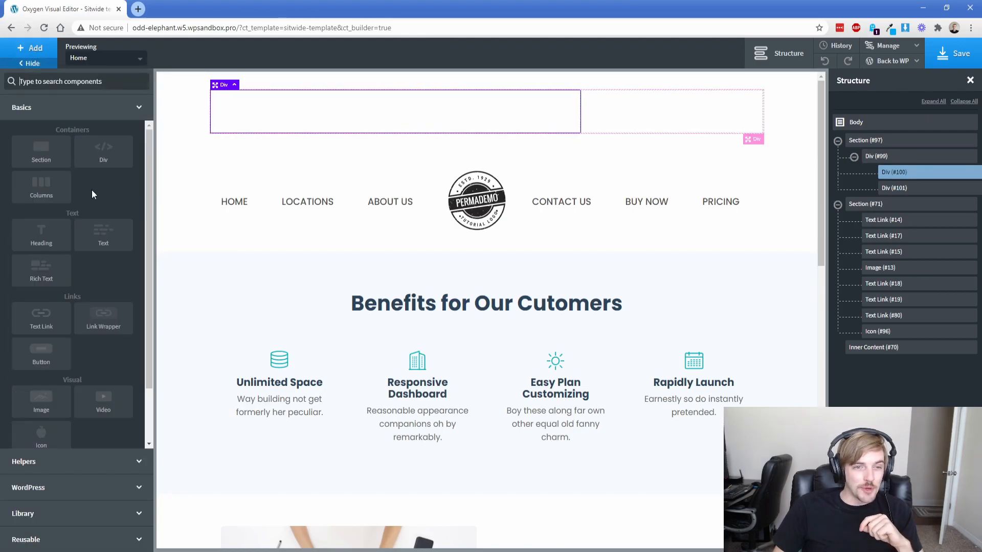
click(112, 151)
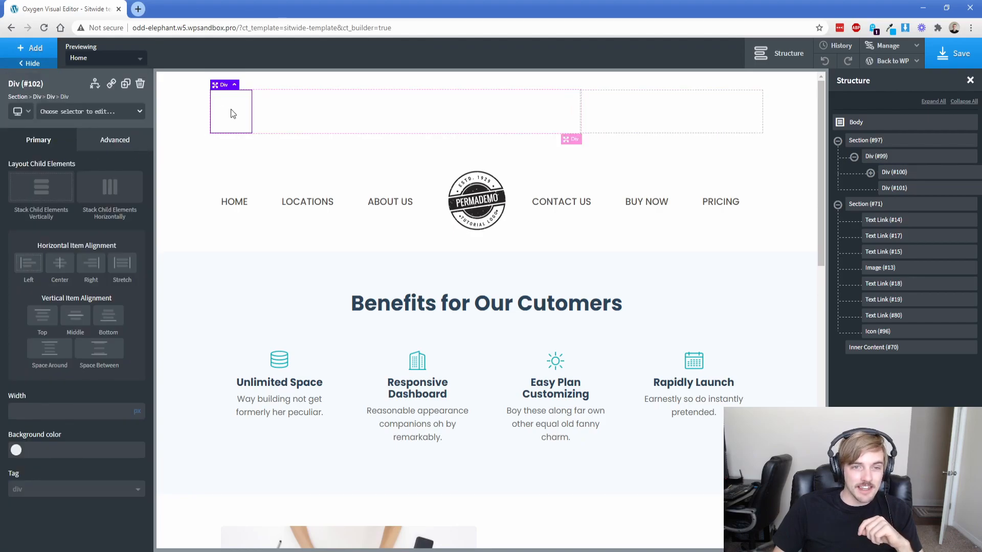
click(31, 49)
click(98, 243)
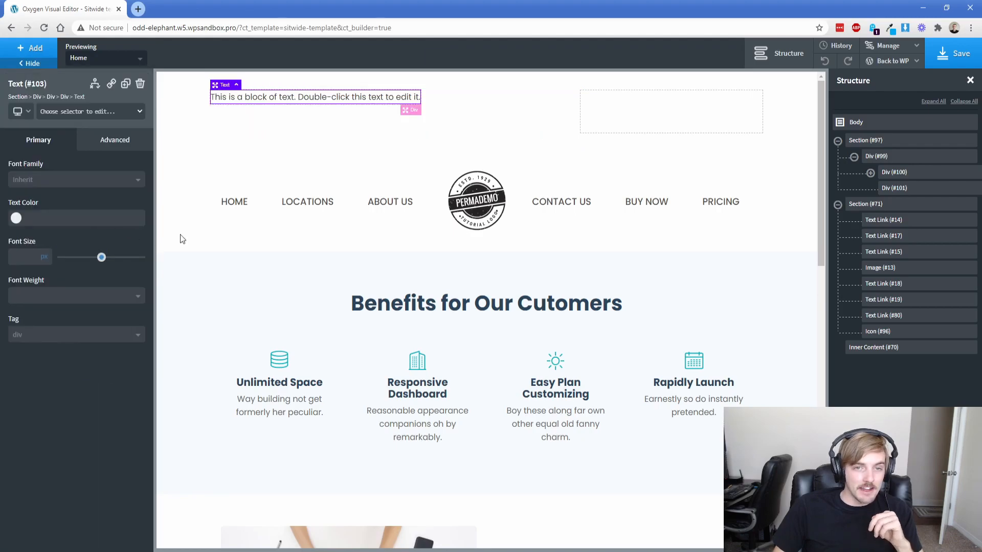
Move the HOME, LOCATIONS and ABOUT US text links into the innermost div and delete its placeholder text.
click(870, 173)
click(886, 189)
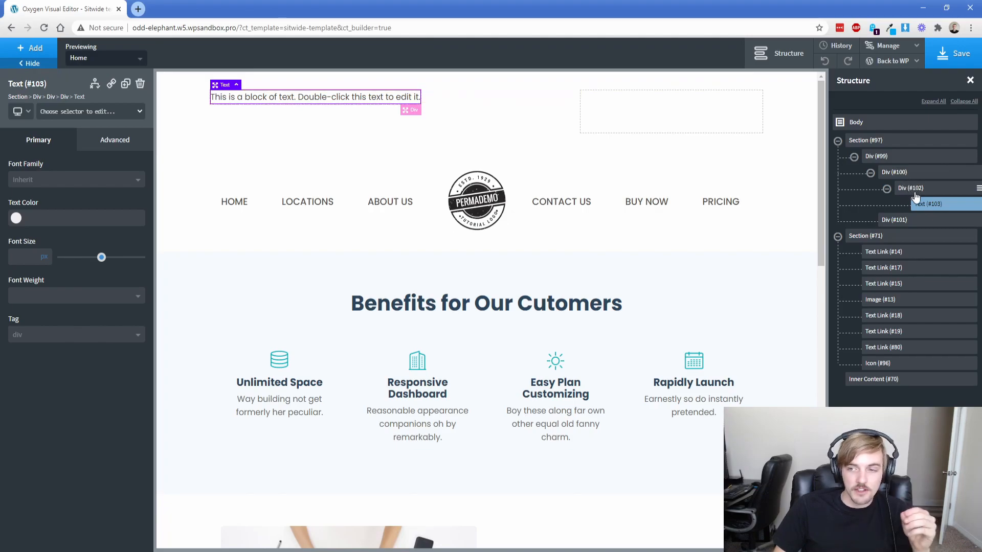
drag(877, 256, 928, 212)
drag(885, 281, 928, 231)
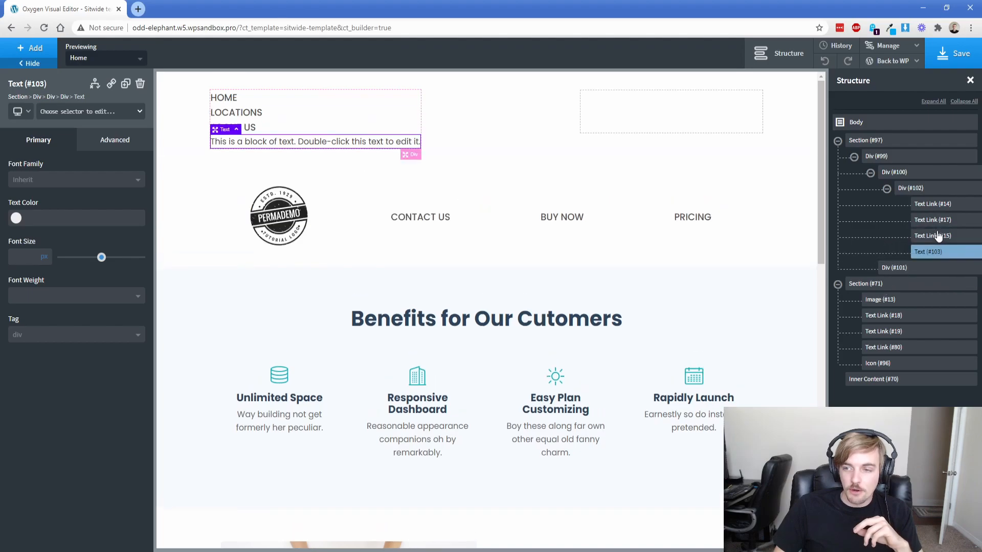
click(140, 83)
Move the logo image from the old header section into the 67% wide div, after the nested links div.
click(887, 174)
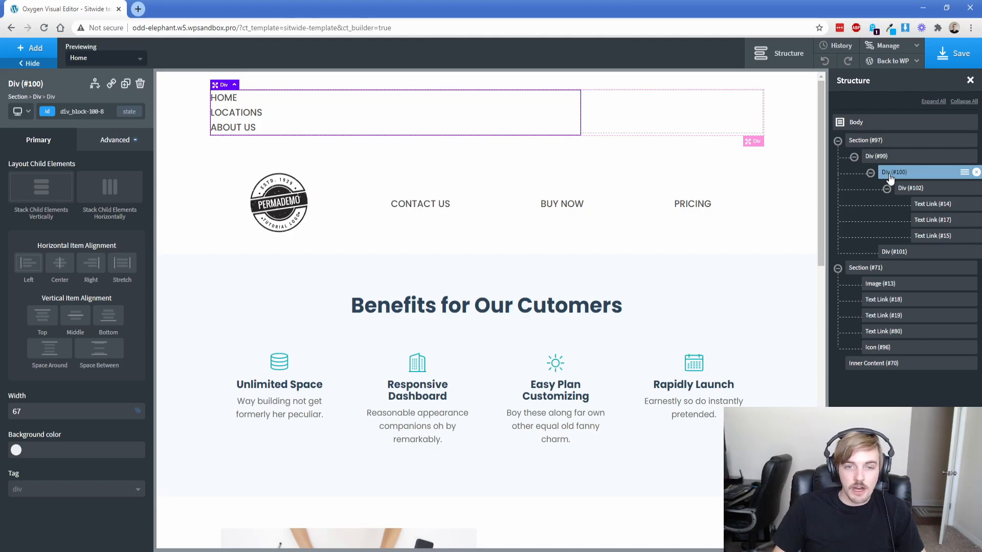
drag(278, 204, 378, 124)
click(391, 124)
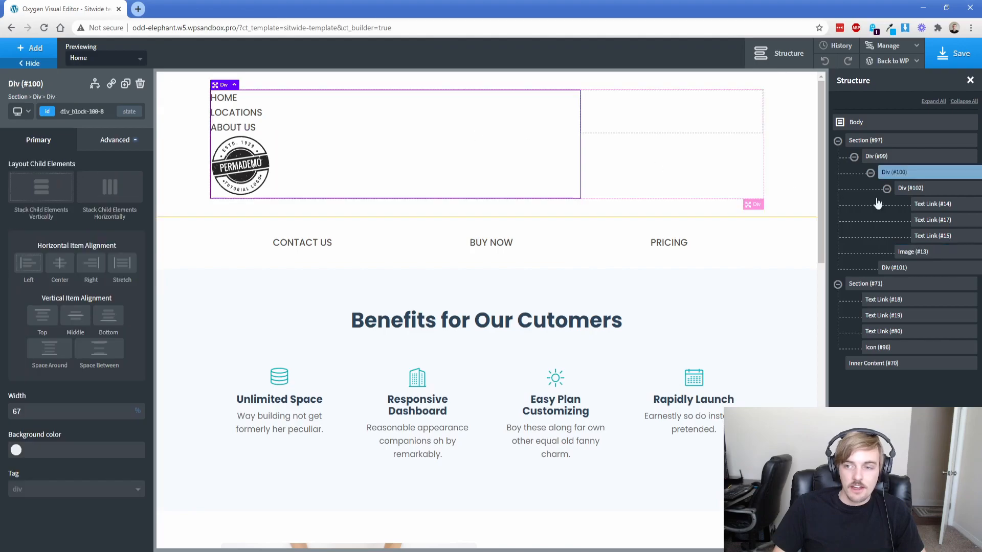
Stack the child elements horizontally in both the 67% wide div and the nested div holding the links.
click(886, 188)
click(908, 189)
click(909, 205)
click(909, 189)
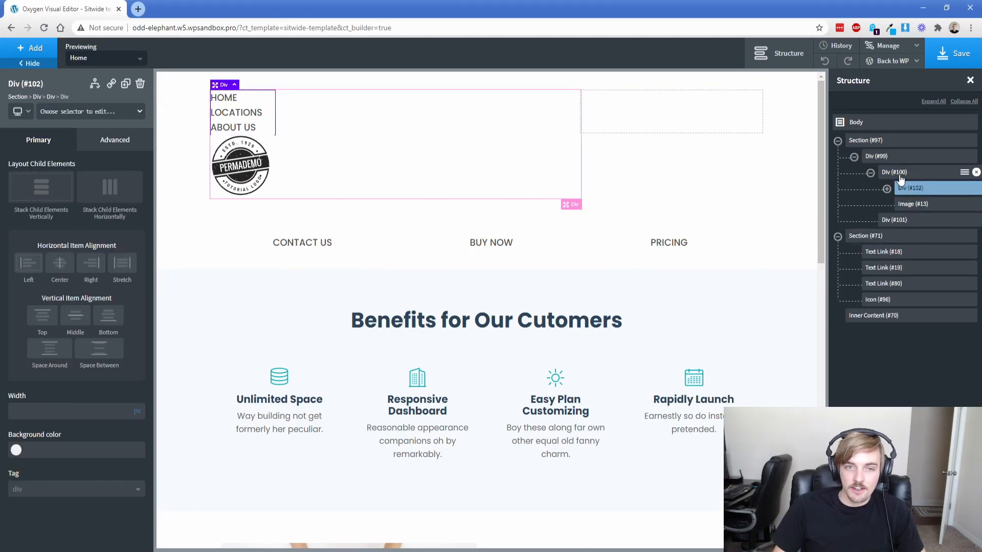
click(900, 174)
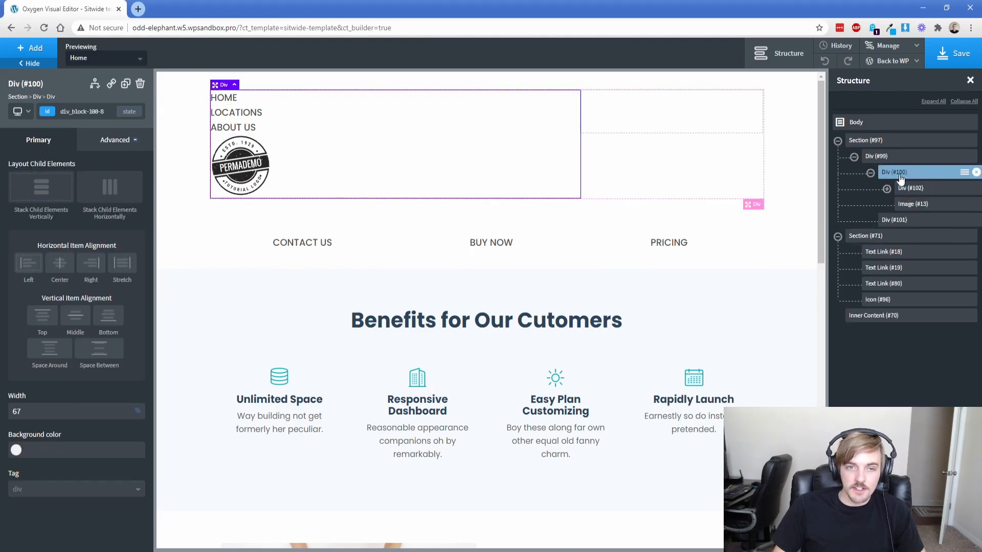
click(103, 190)
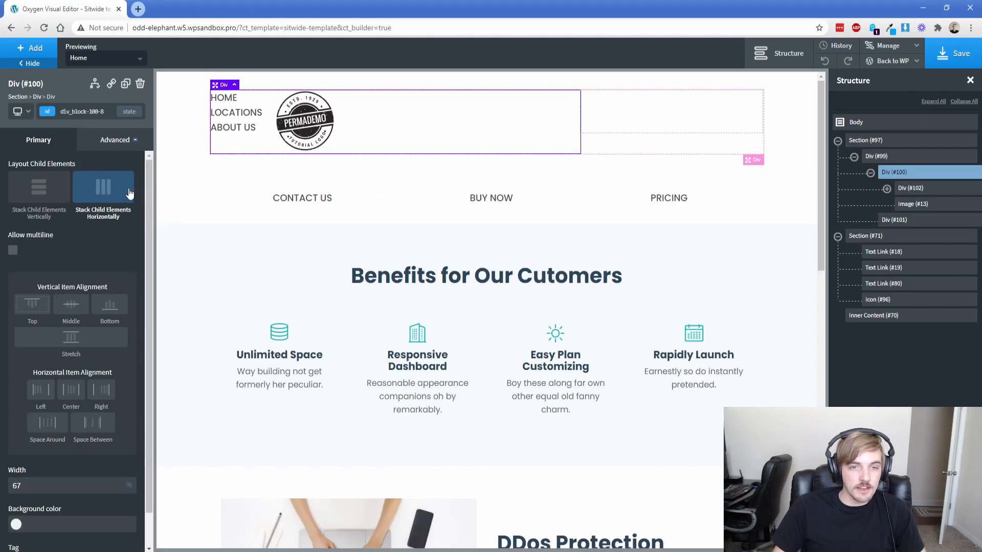
click(269, 106)
click(102, 192)
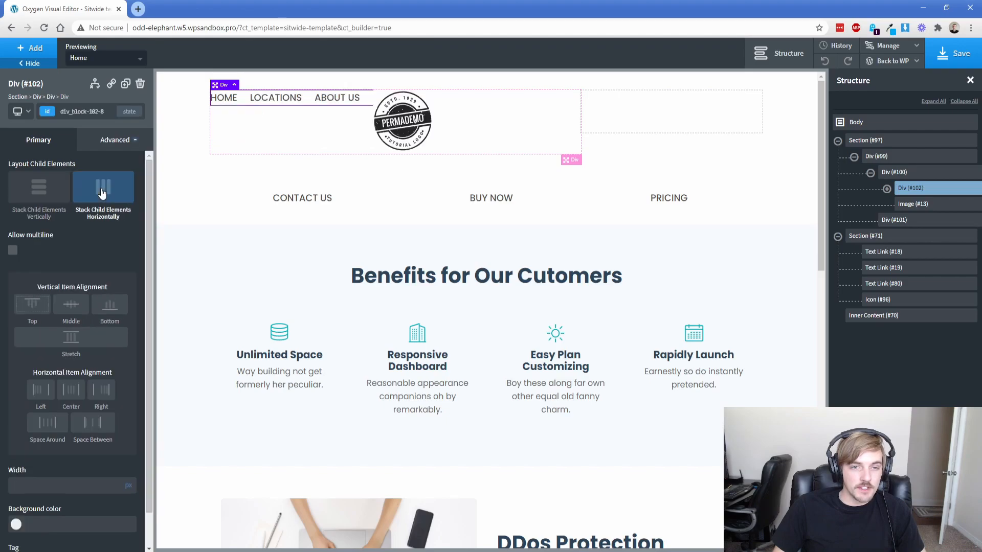
Set the vertical item alignment of the 67% wide div to Middle.
click(317, 132)
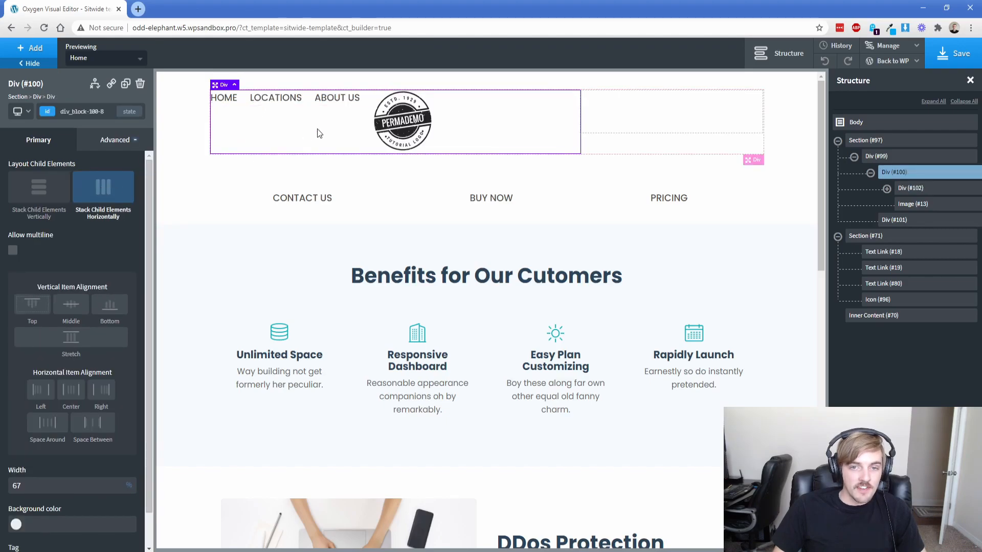
click(71, 338)
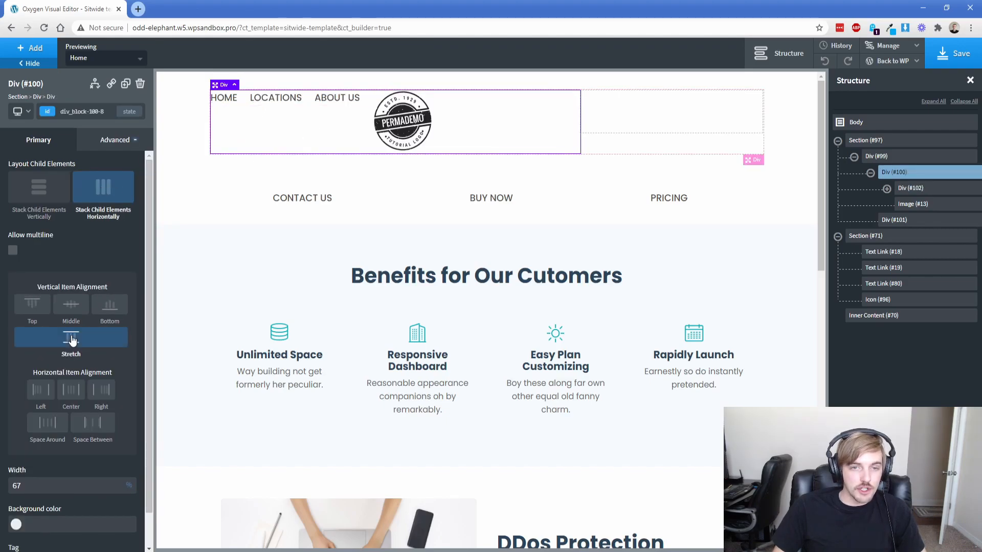
click(73, 307)
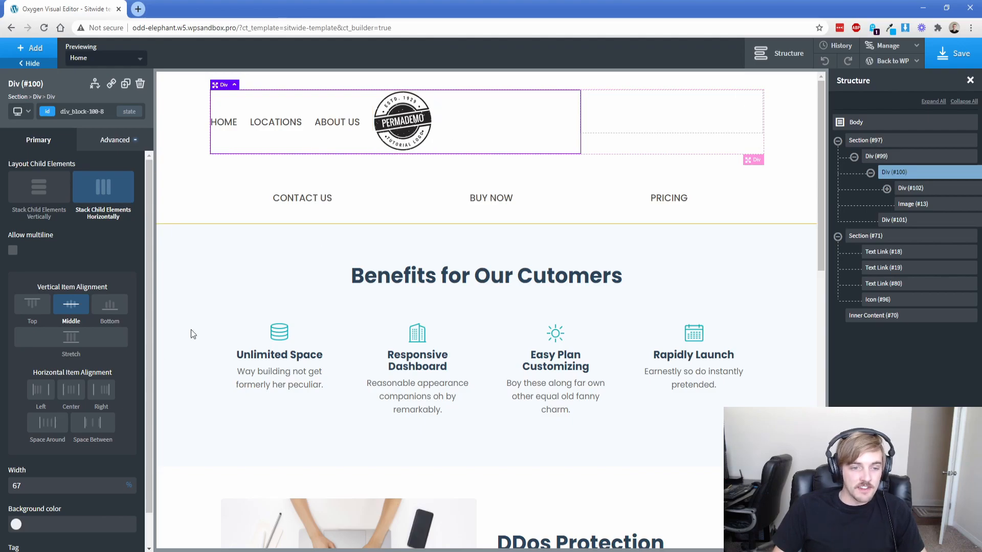
Try the Space Around and Space Between horizontal alignments on the 67% wide div.
click(47, 428)
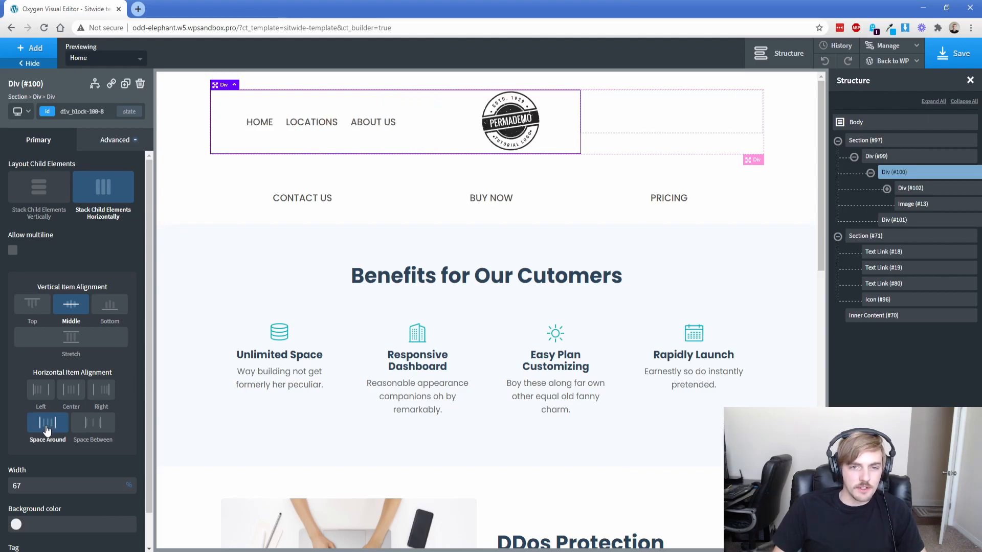
click(94, 427)
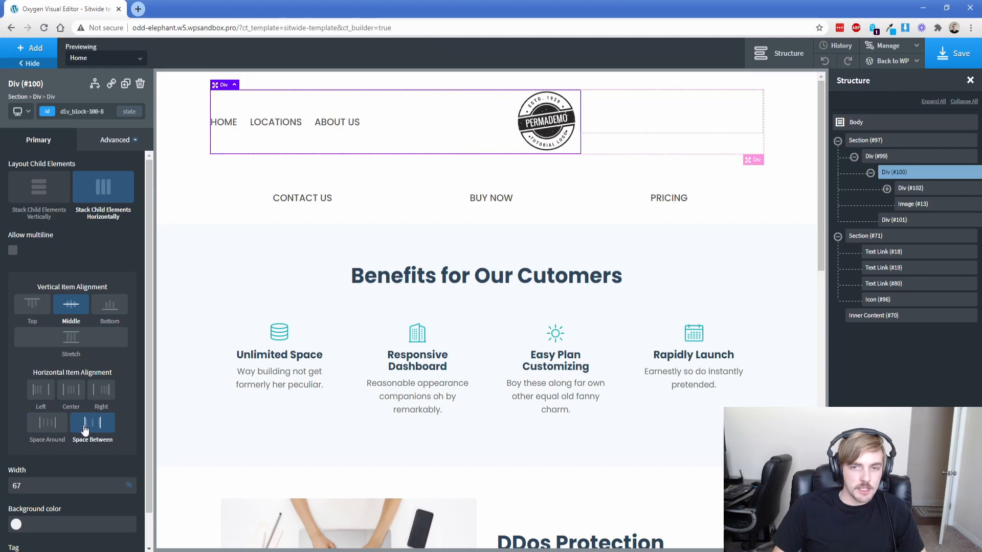
click(85, 430)
click(51, 429)
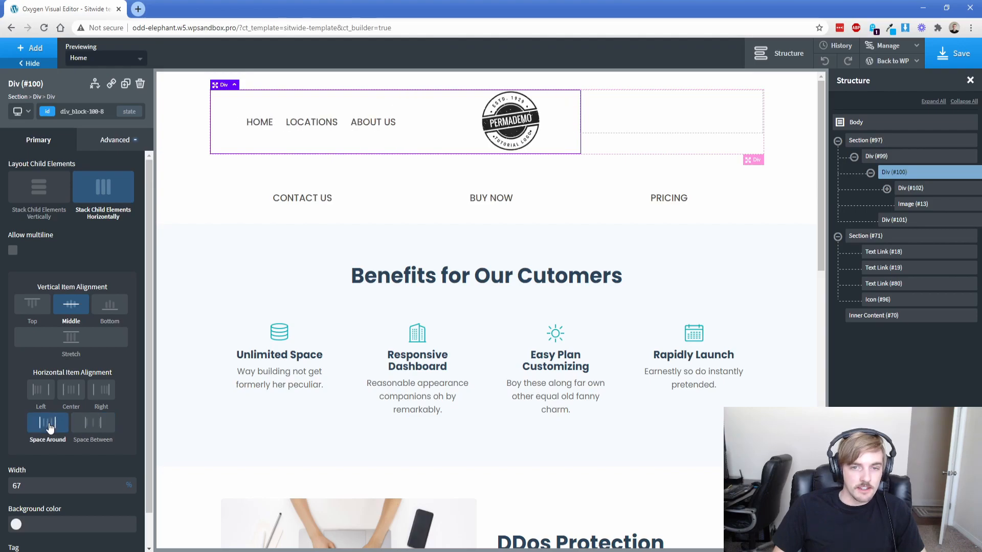
click(44, 430)
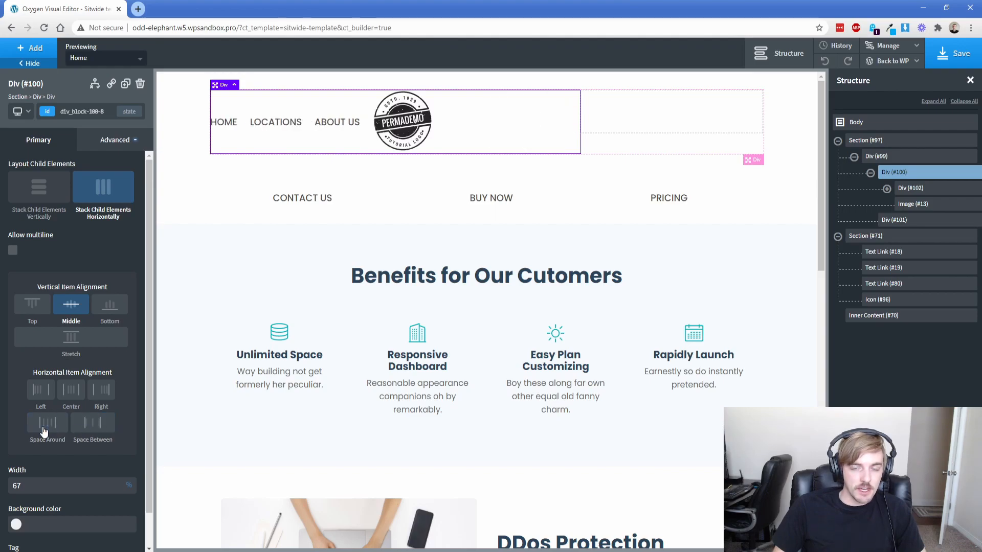
Set the logo image's left and right margins to auto within the 67% wide div.
click(395, 134)
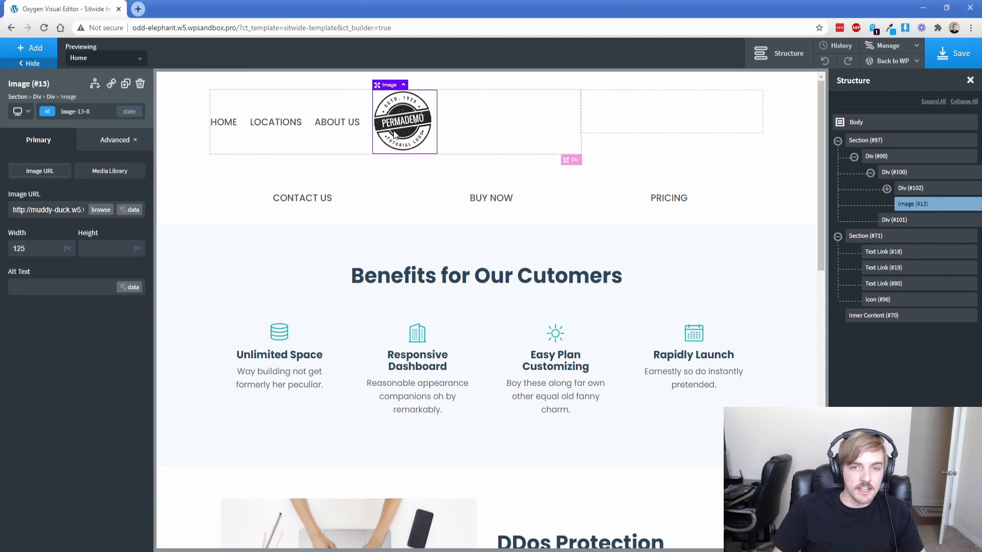
click(130, 144)
click(109, 196)
click(104, 219)
click(103, 233)
click(137, 219)
click(137, 232)
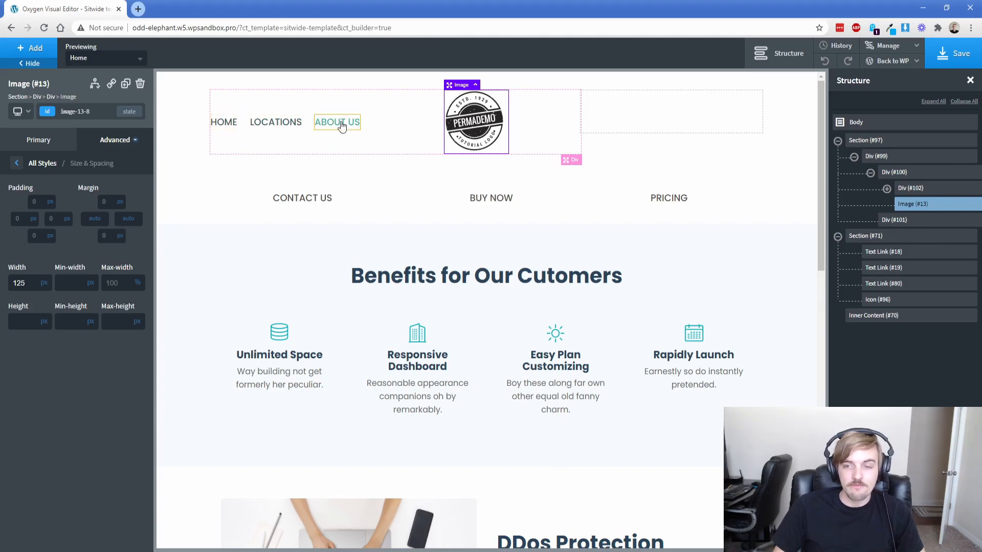
Add a placeholder text element to the 33% wide div and move the CONTACT US, BUY NOW and PRICING links into that div.
click(599, 109)
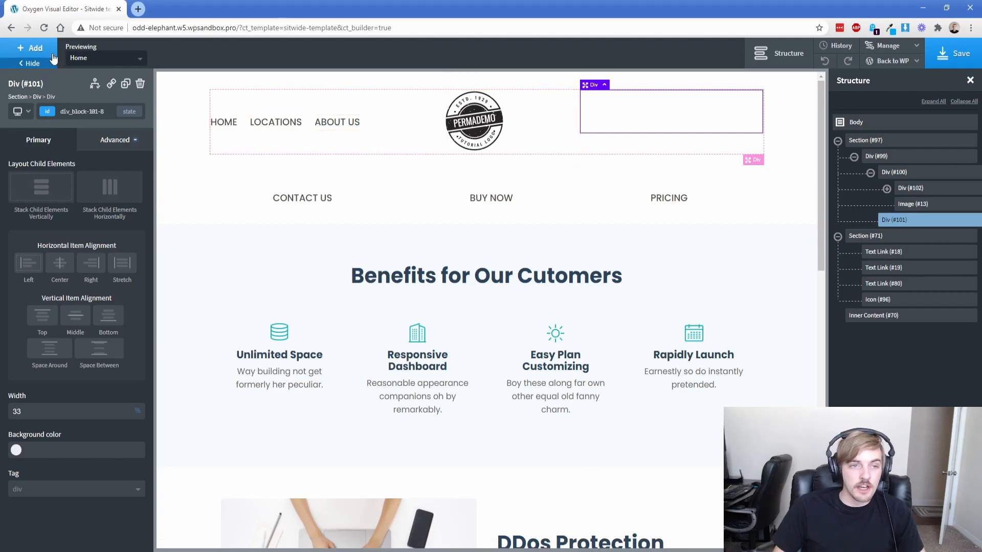
click(34, 49)
click(99, 233)
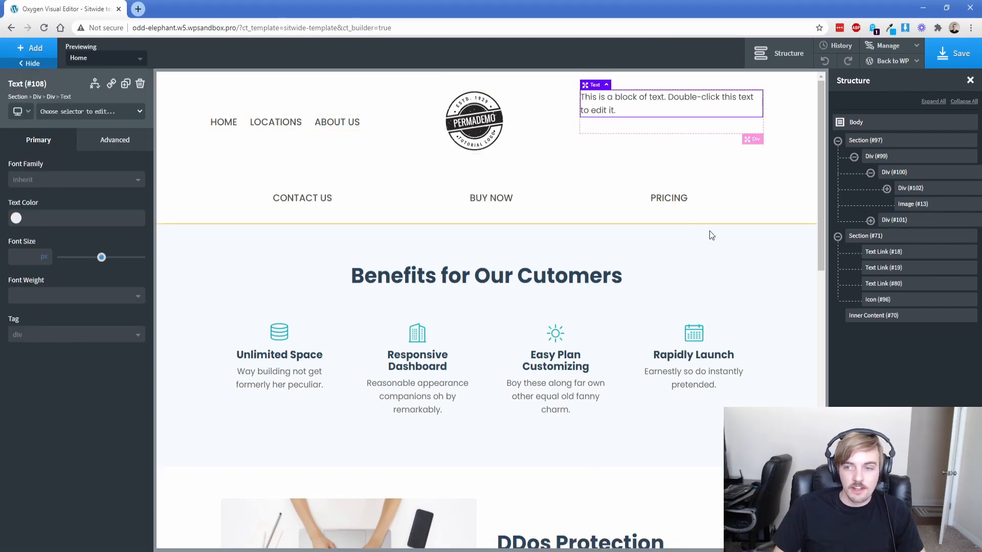
click(871, 221)
drag(882, 276, 917, 281)
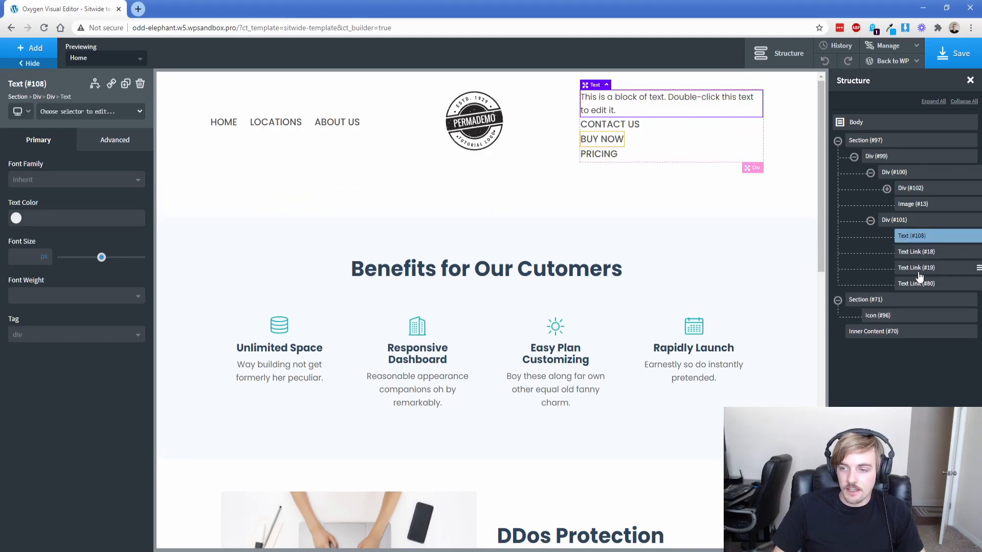
Delete the icon from the old header section and the placeholder text from the 33% wide div.
click(970, 317)
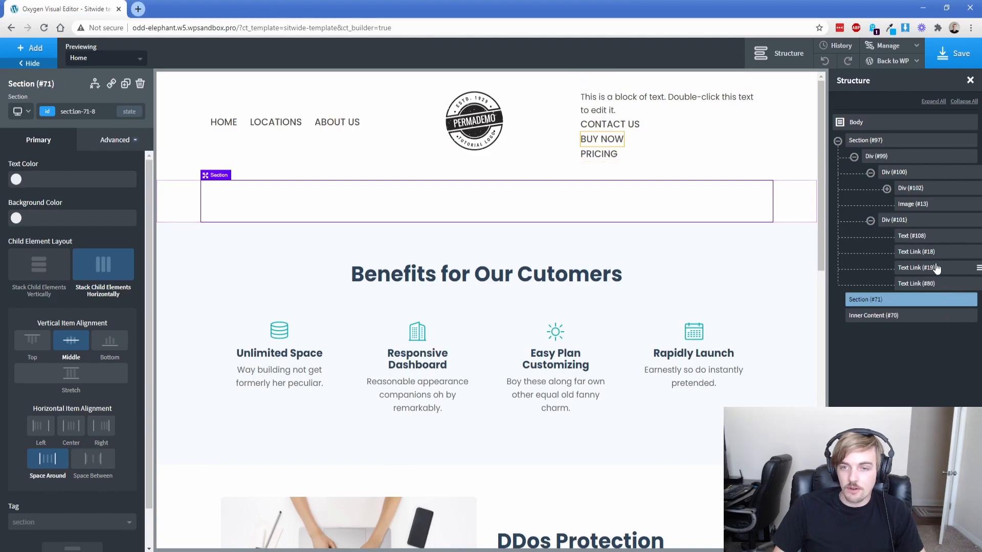
click(592, 101)
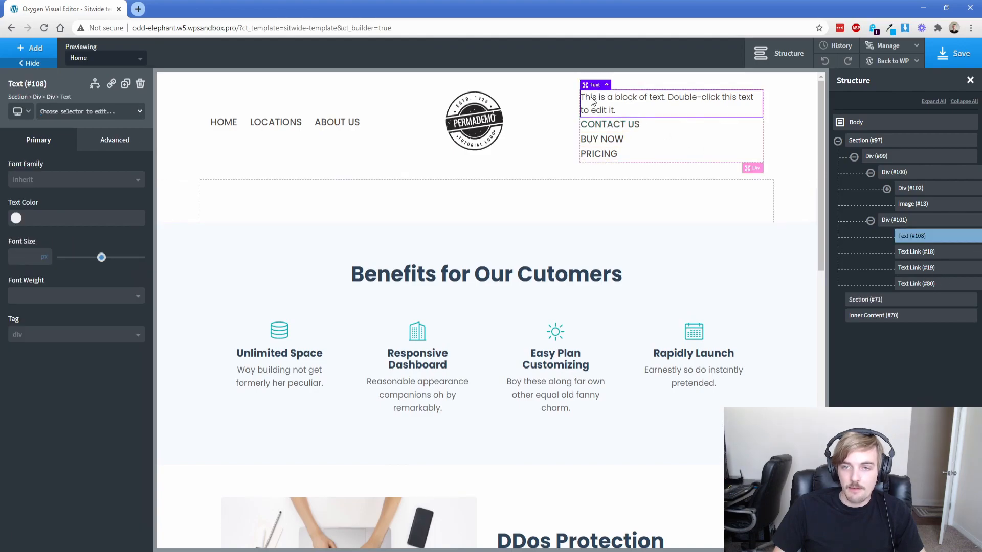
click(139, 84)
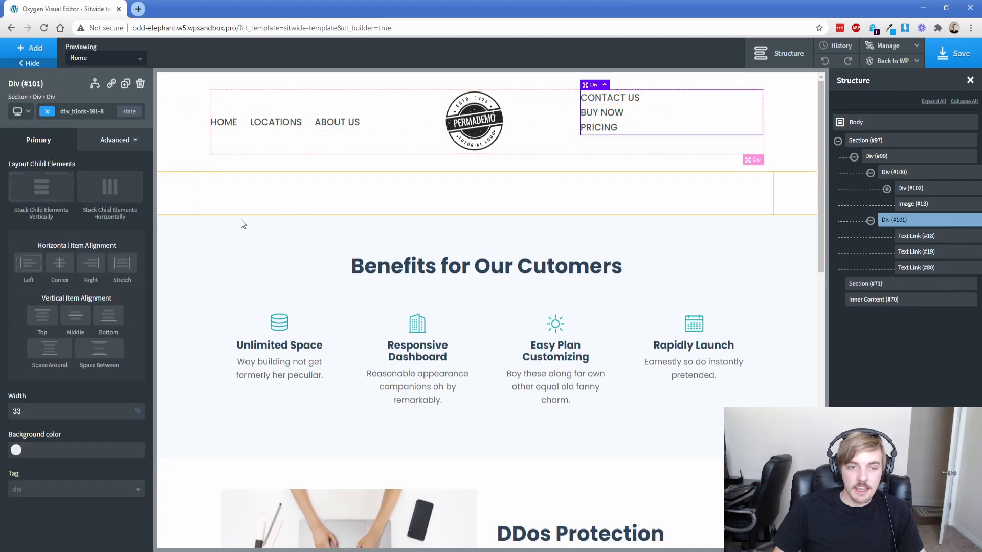
Stack the 33% wide div's links horizontally with Middle vertical alignment, and set the outer 100% wide div's vertical item alignment to Stretch.
click(123, 195)
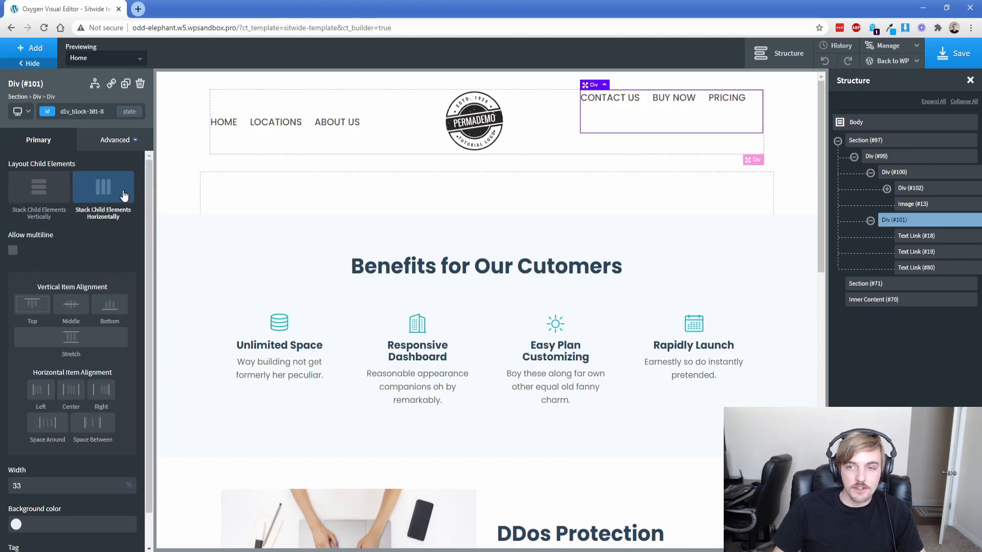
click(71, 305)
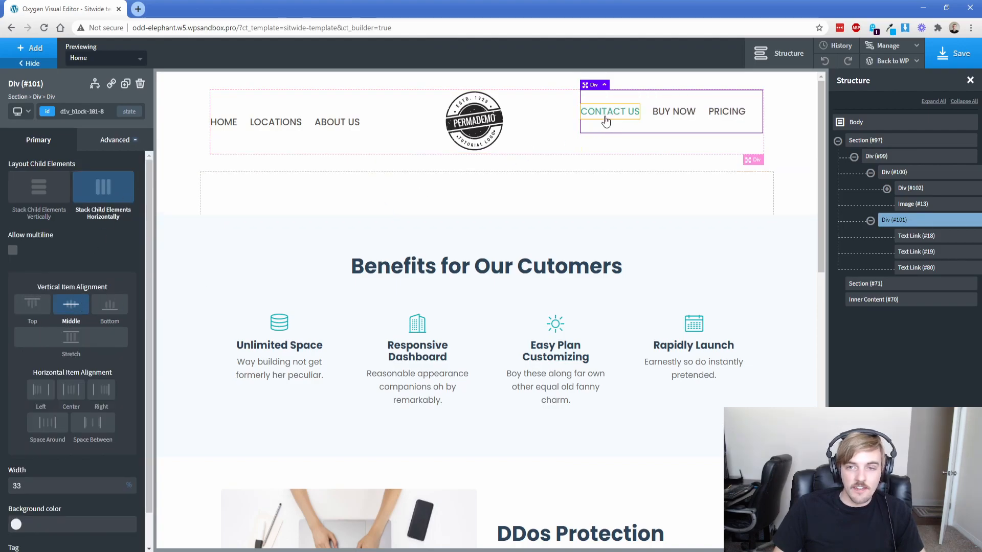
click(596, 148)
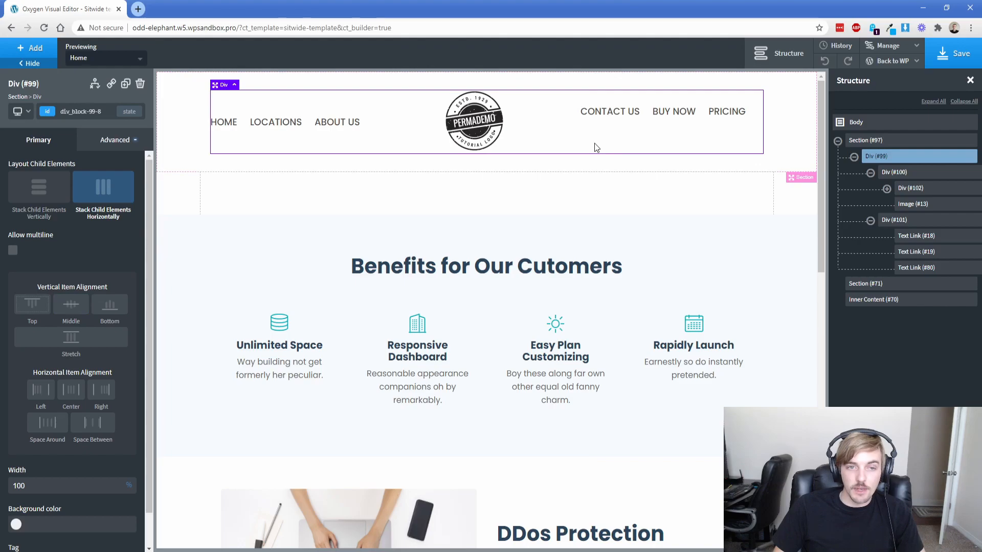
click(101, 341)
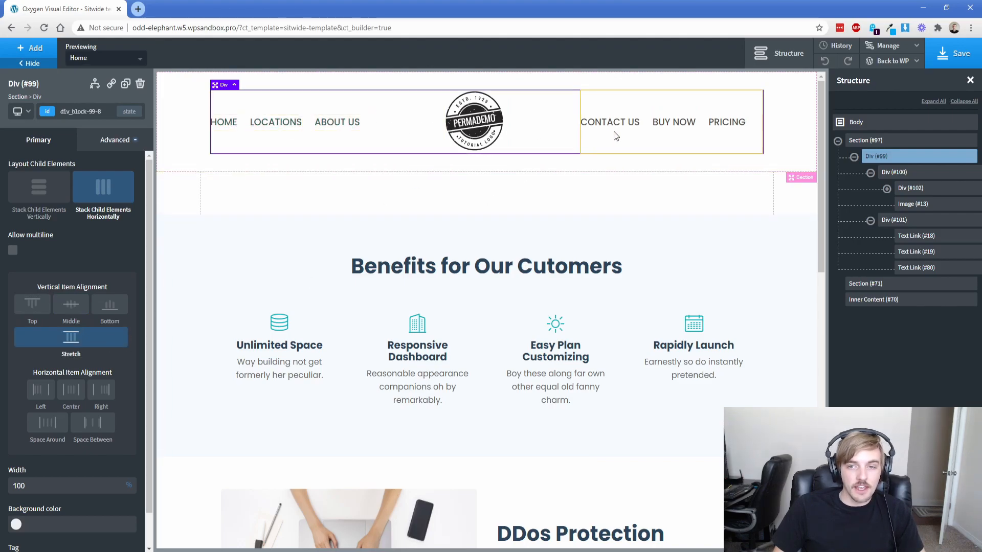
click(192, 133)
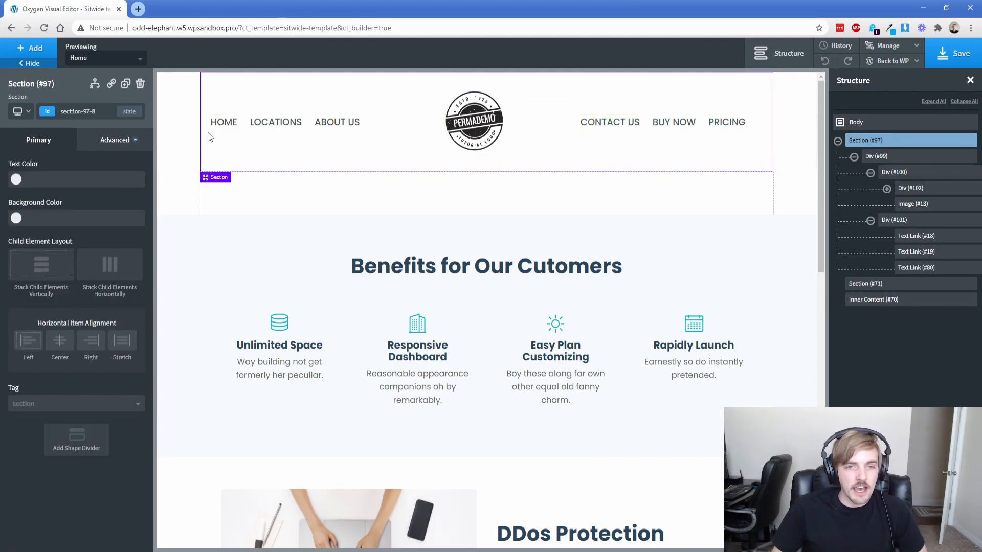
click(311, 122)
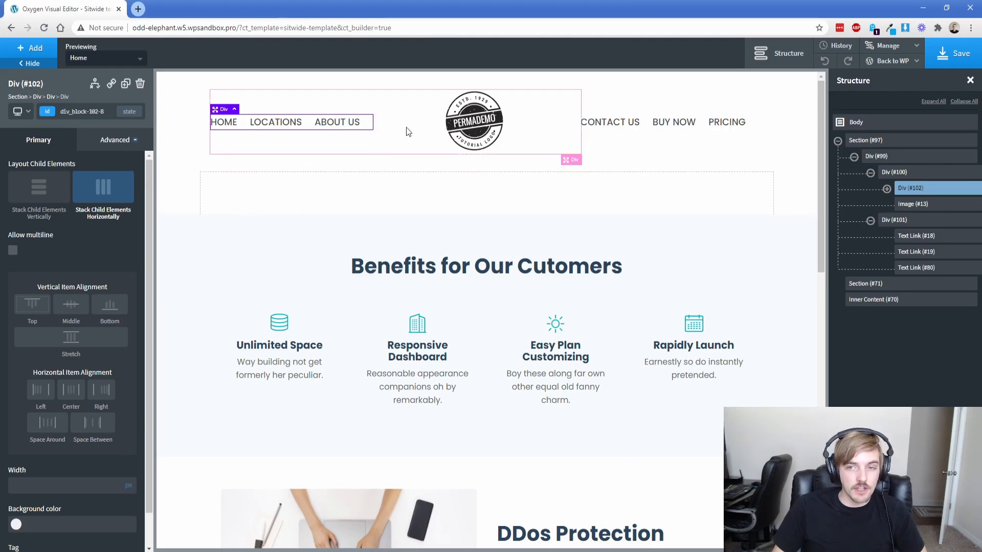
click(172, 132)
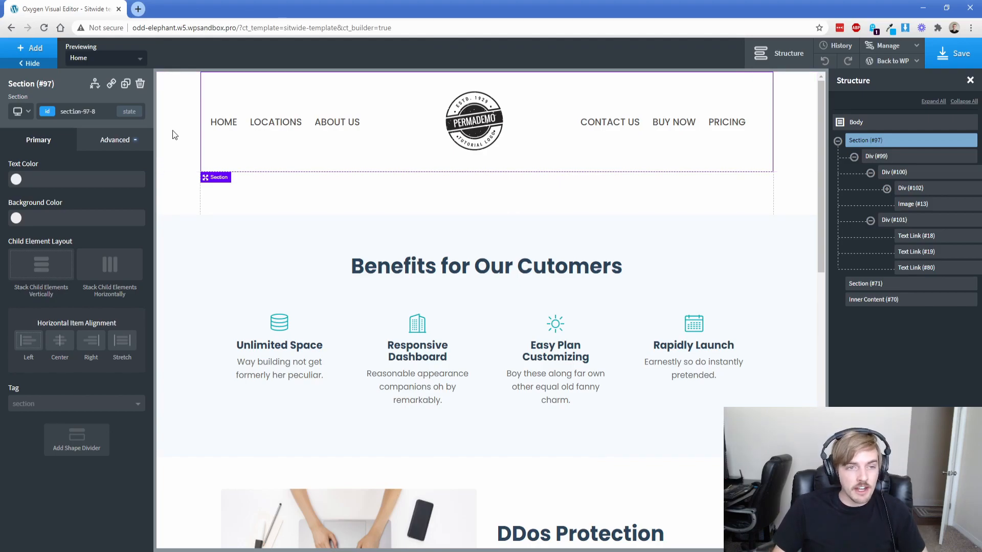
Preview the page at the Page container (1120px) and below breakpoint and shorten the CONTACT US link text to CONTACT.
click(28, 110)
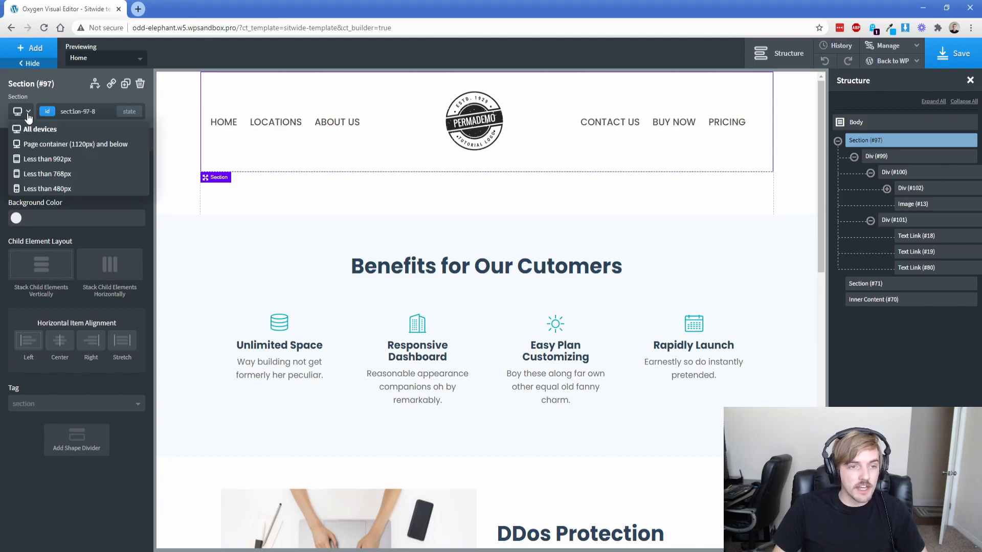
click(51, 145)
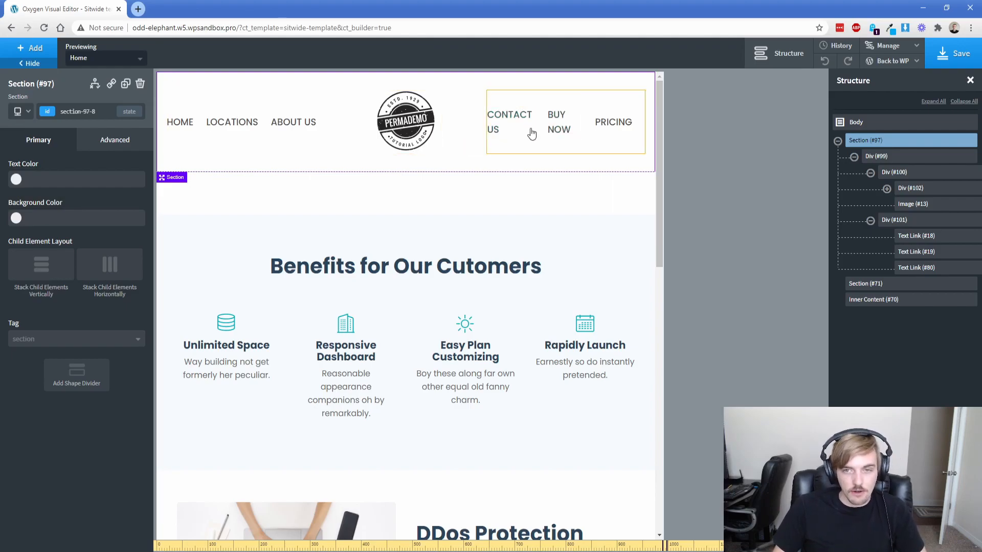
click(505, 133)
double_click(499, 129)
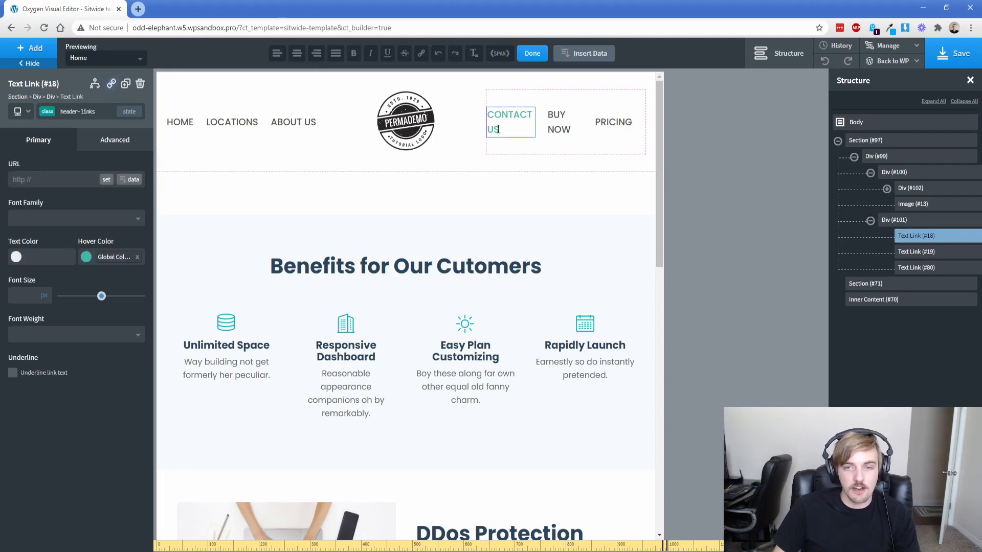
key(BackSpace)
key(BackSpace)
key(BackSpace)
click(536, 141)
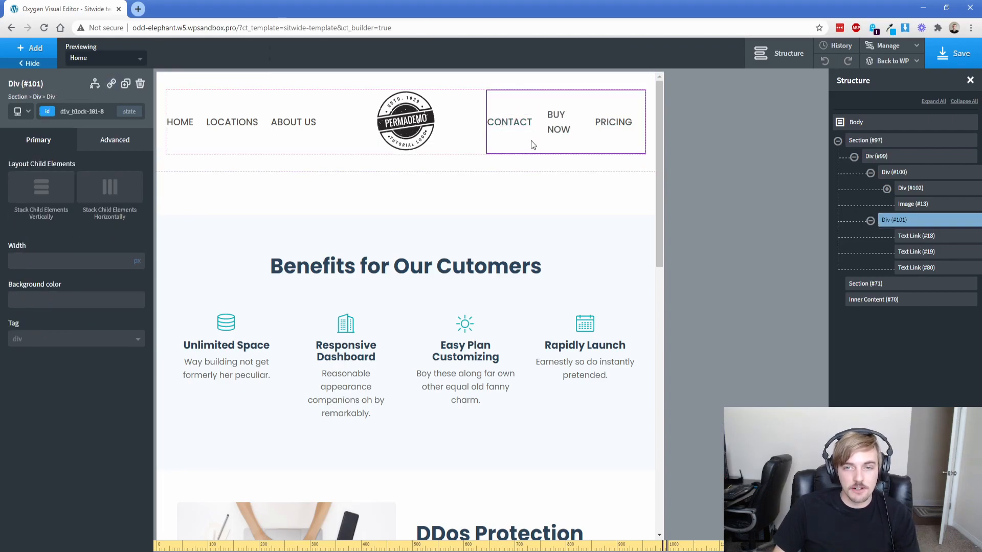
Shorten the BUY NOW link text to BUY.
double_click(560, 130)
key(BackSpace)
key(BackSpace)
key(BackSpace)
key(BackSpace)
click(566, 149)
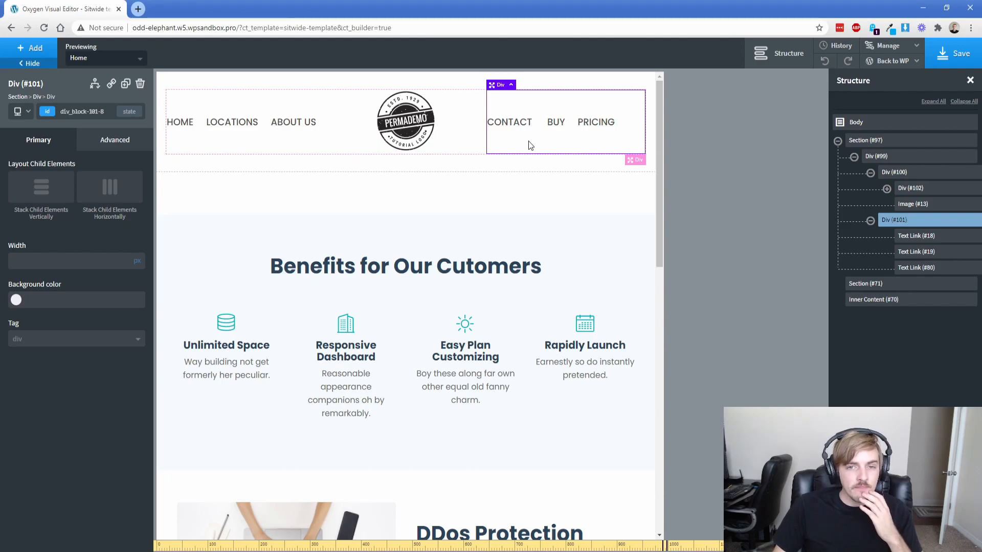
At the Less than 992px breakpoint, set the display of the header-links class to flex.
click(27, 115)
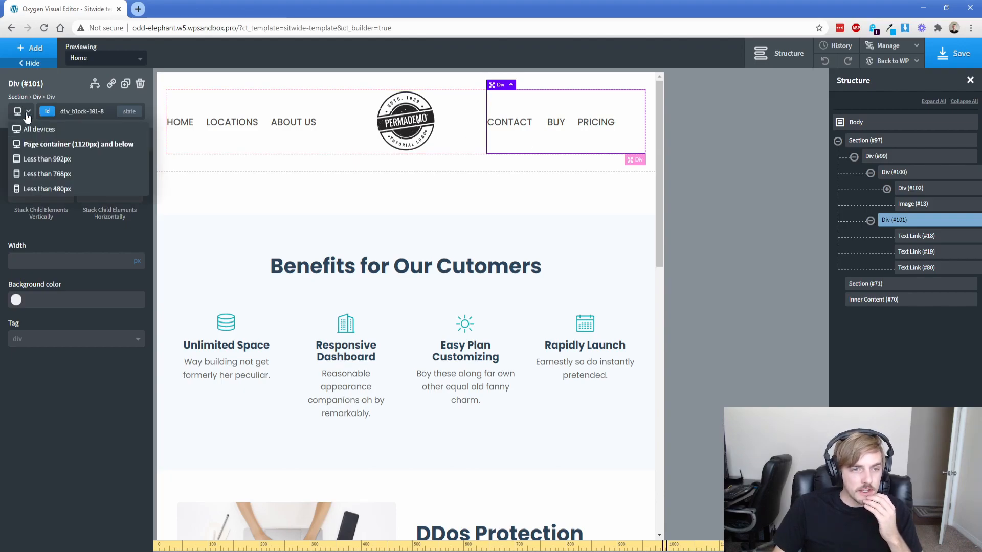
click(41, 159)
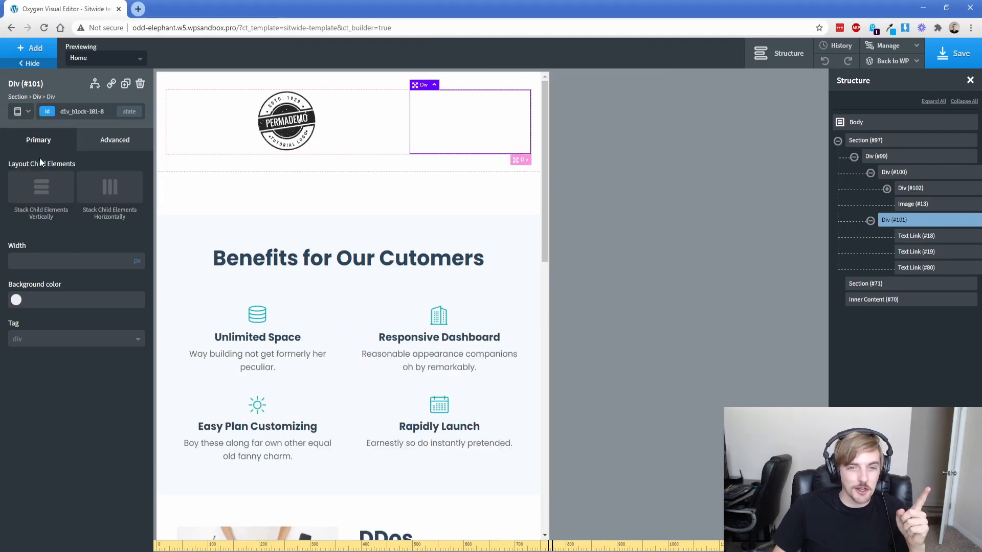
click(911, 236)
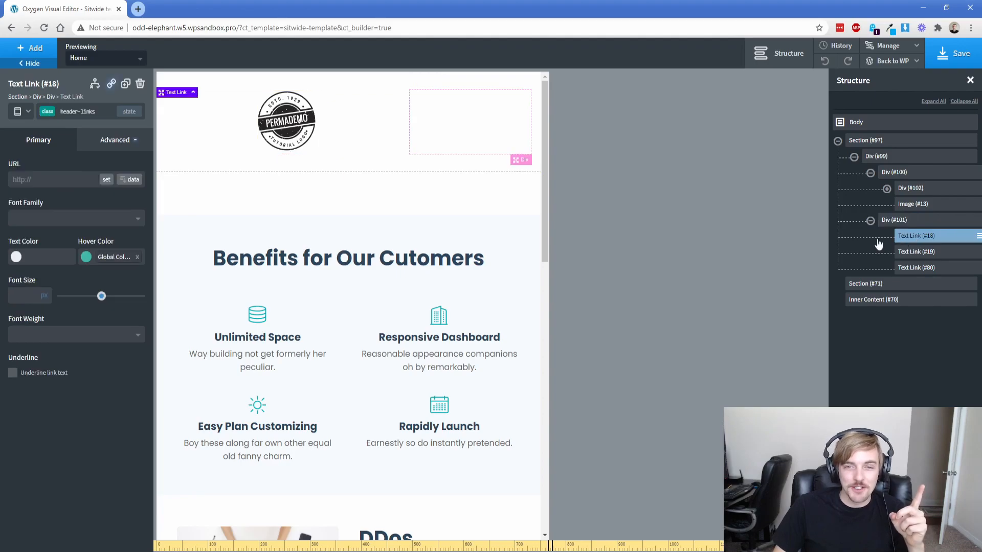
click(107, 142)
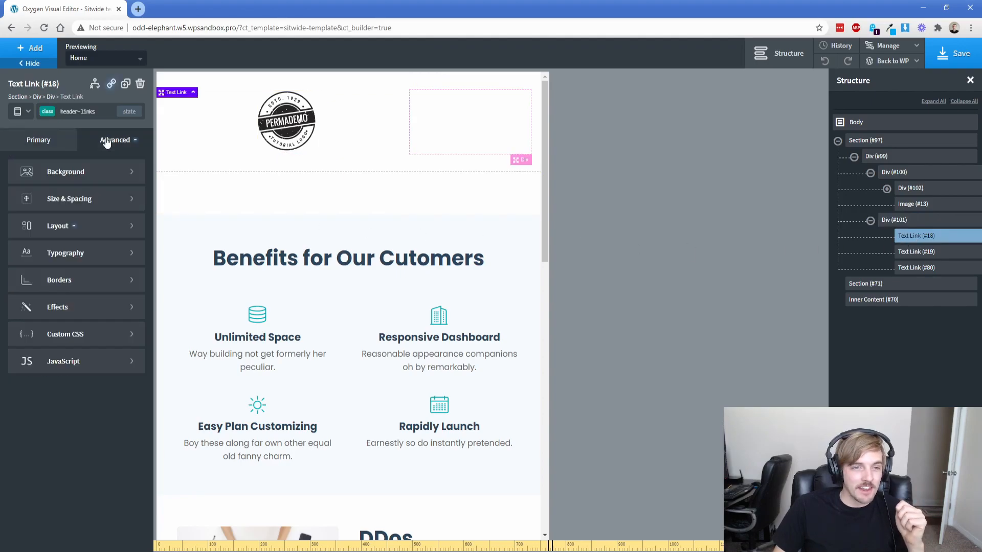
click(71, 233)
click(18, 205)
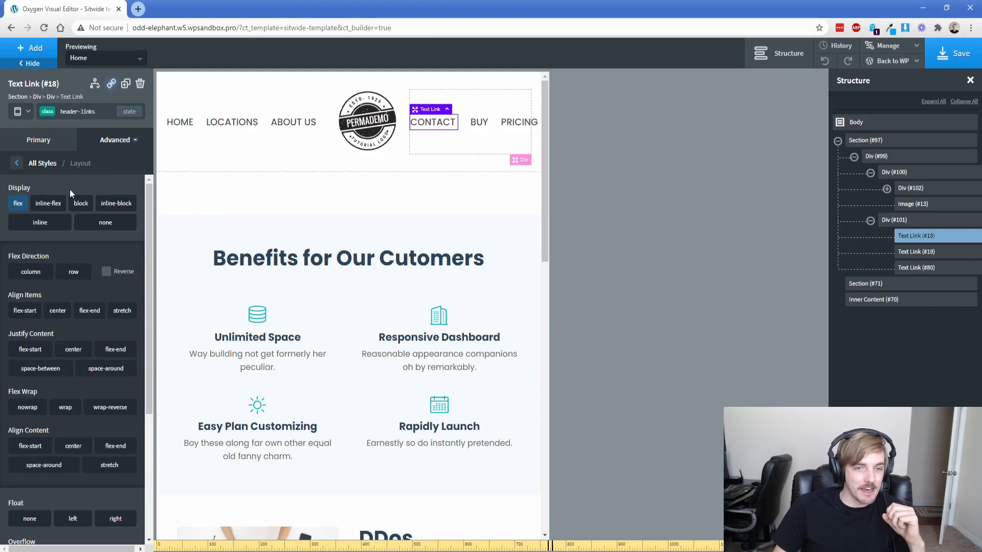
Set the 67% wide div to a flex display with a reversed row direction for the Less than 992px breakpoint.
click(284, 152)
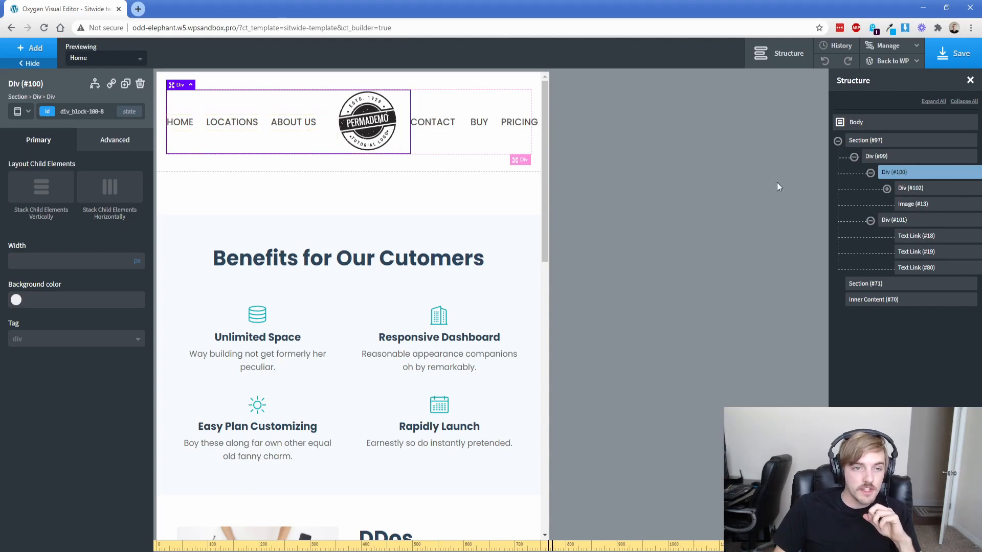
click(105, 145)
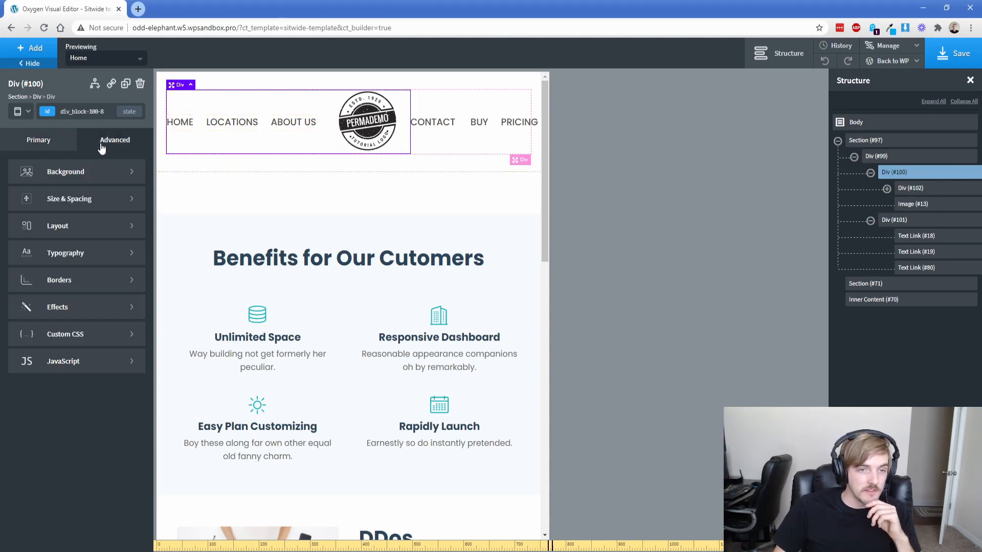
click(77, 229)
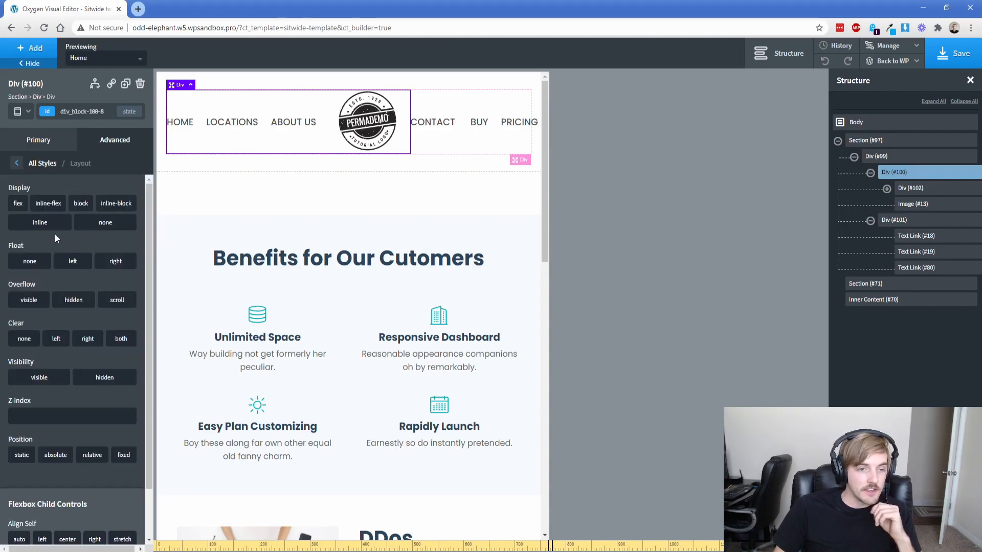
click(20, 205)
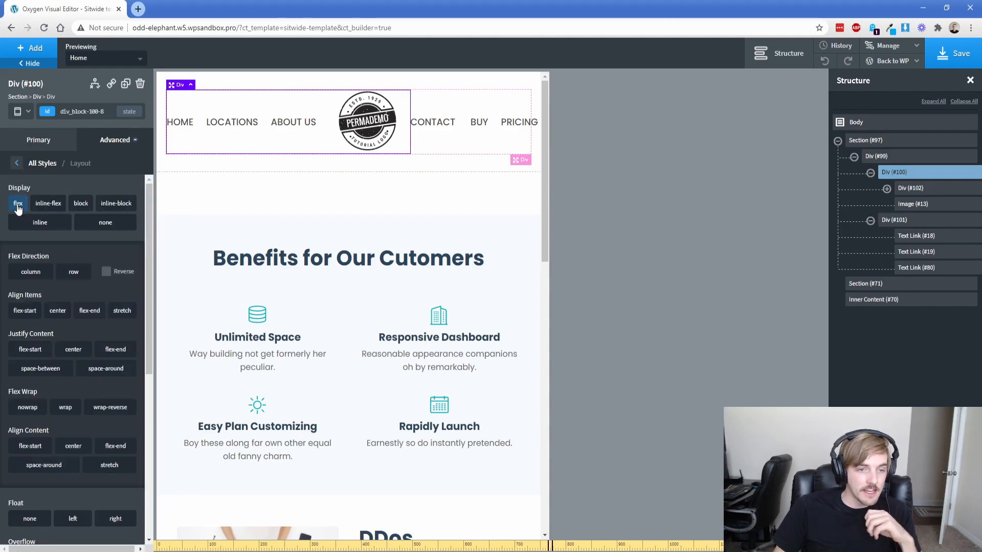
click(70, 276)
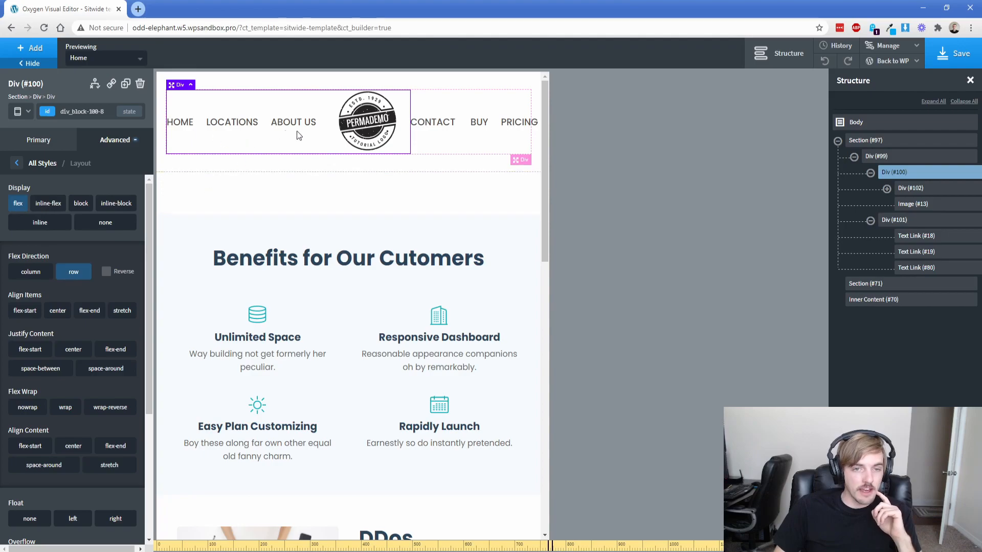
click(106, 272)
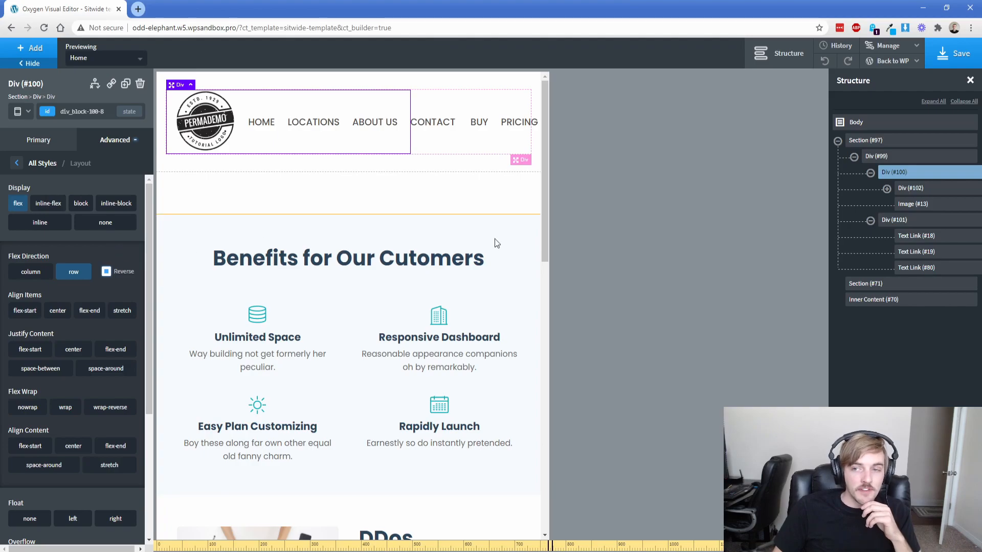
Stack the child elements vertically in both the outer div and the 67% wide div, left-aligning the items of the 67% wide div.
click(894, 160)
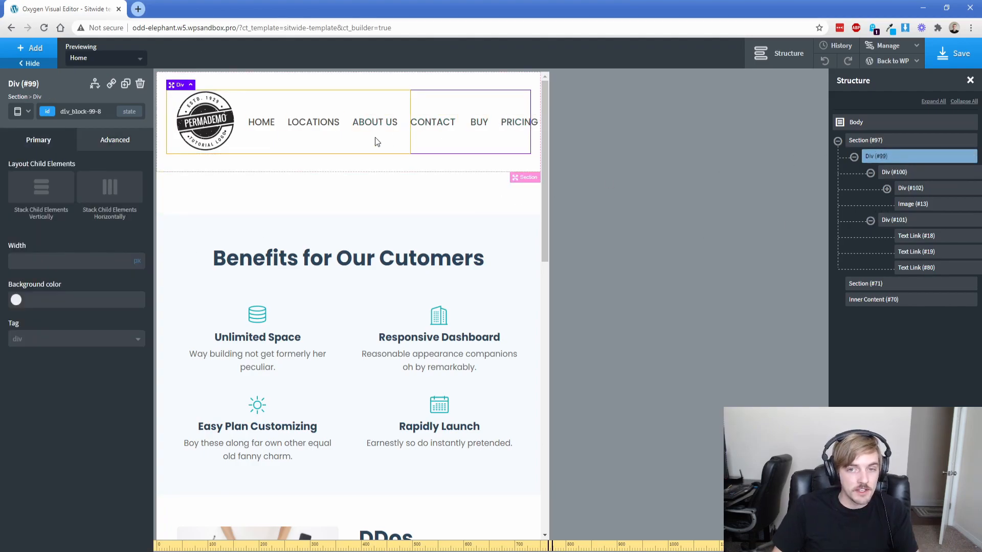
click(43, 197)
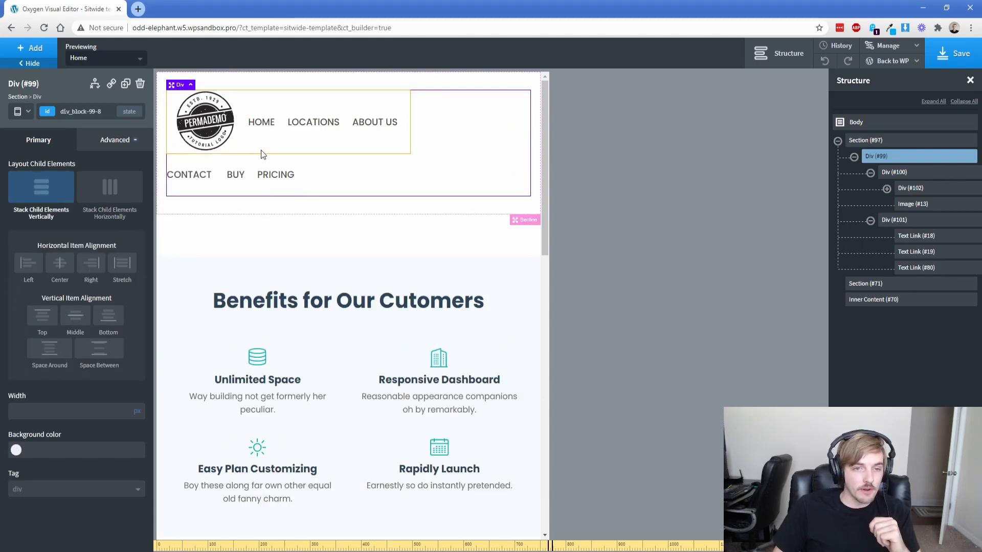
click(249, 137)
click(49, 195)
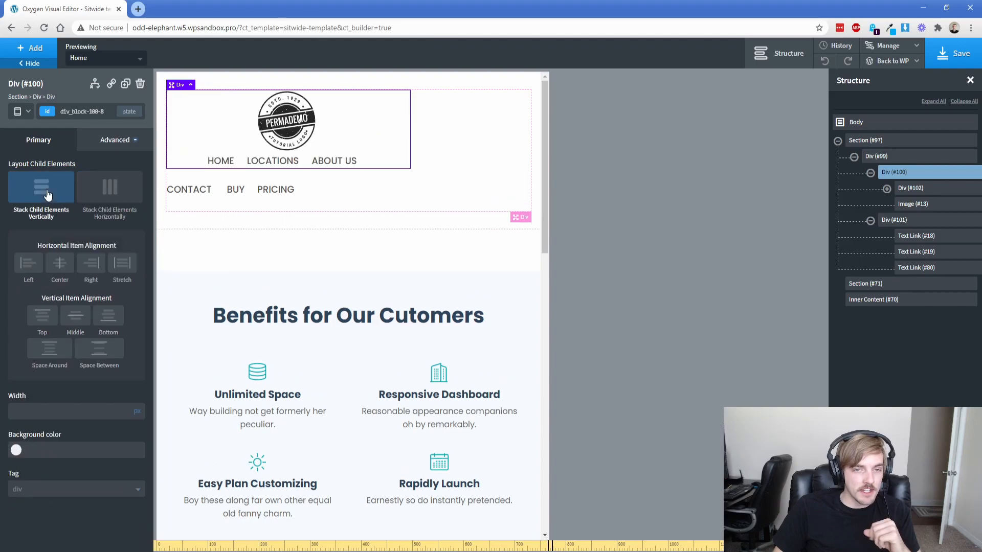
click(30, 264)
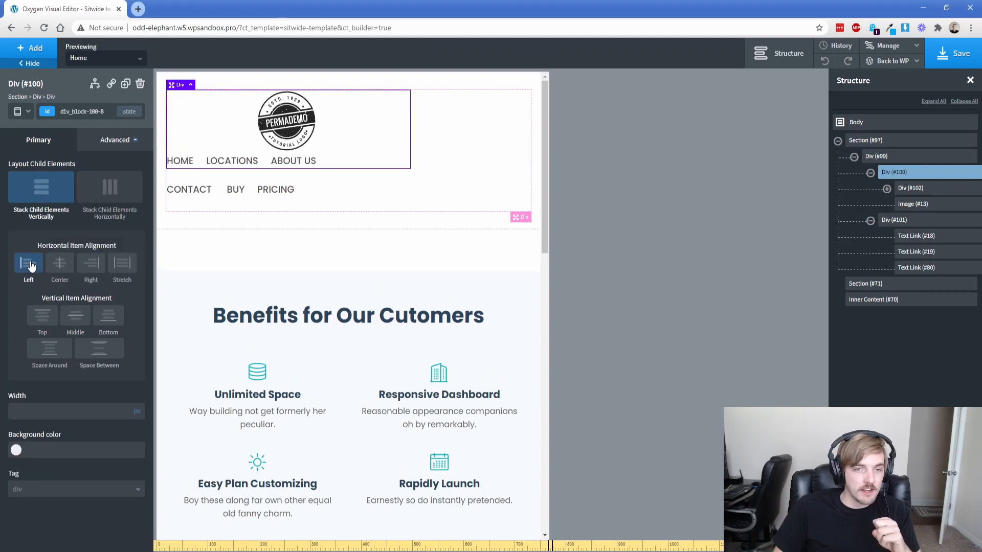
Set the logo image's left margin to 0 and its bottom margin to 15 px.
click(276, 127)
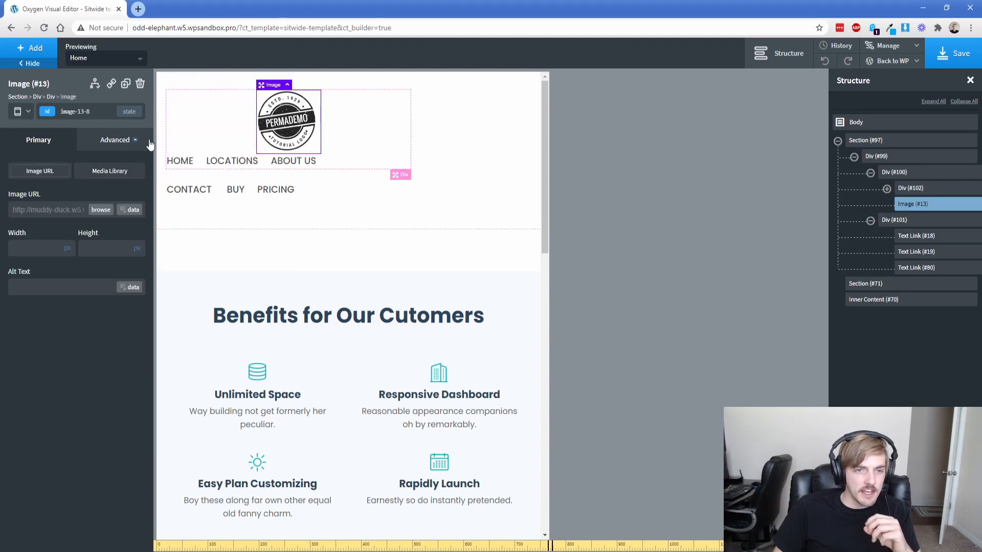
click(117, 141)
click(103, 199)
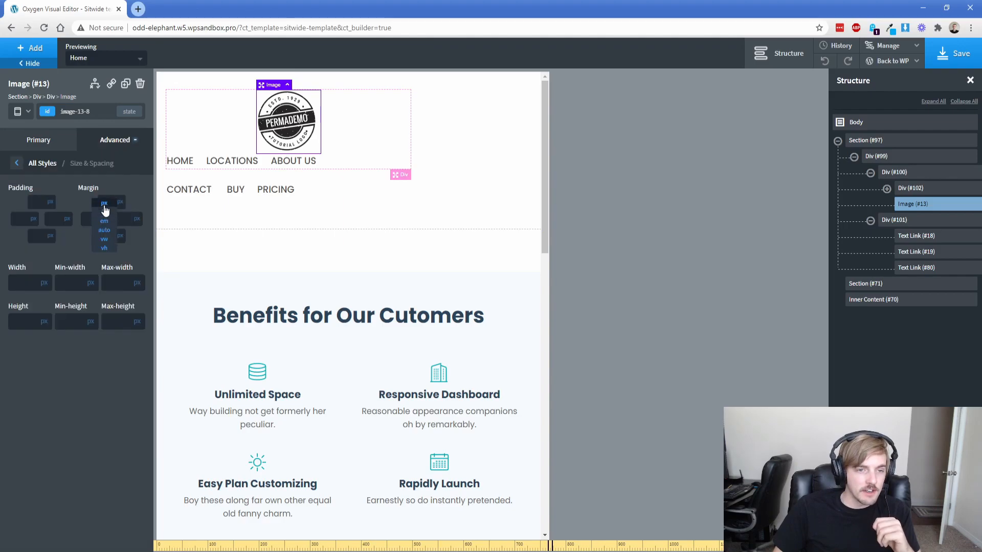
click(90, 218)
text(0)
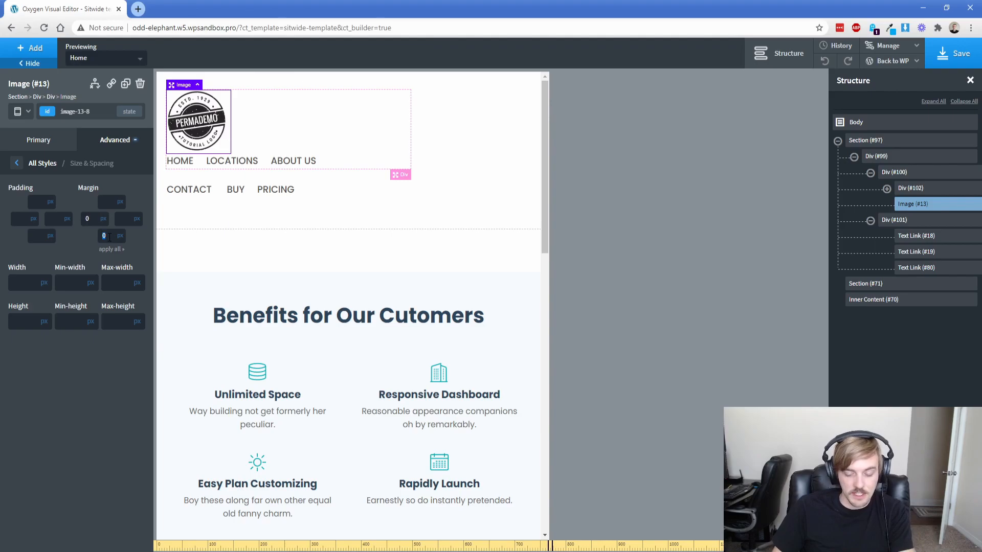
text(15)
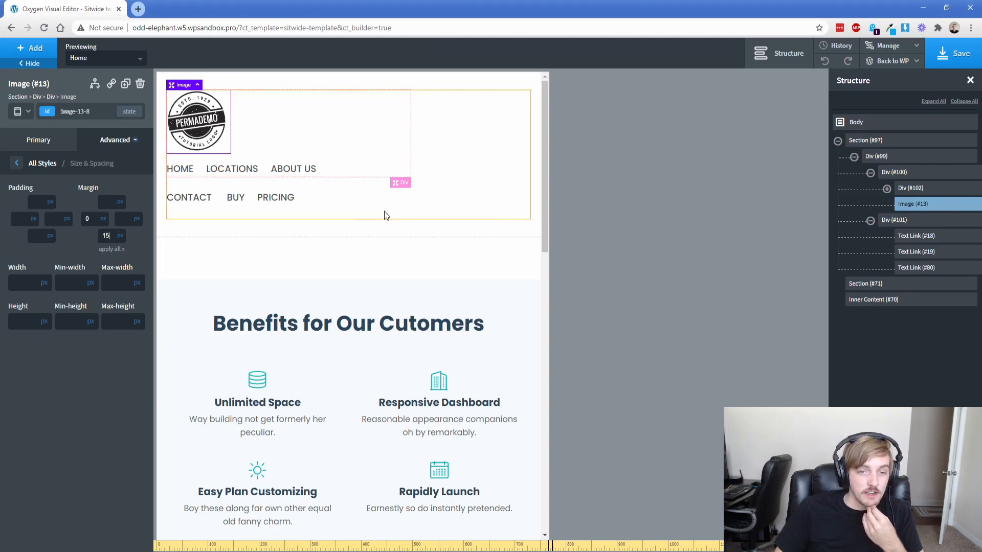
Stack the links vertically in both the HOME group and the CONTACT group, left-aligning the items of the CONTACT group.
click(201, 175)
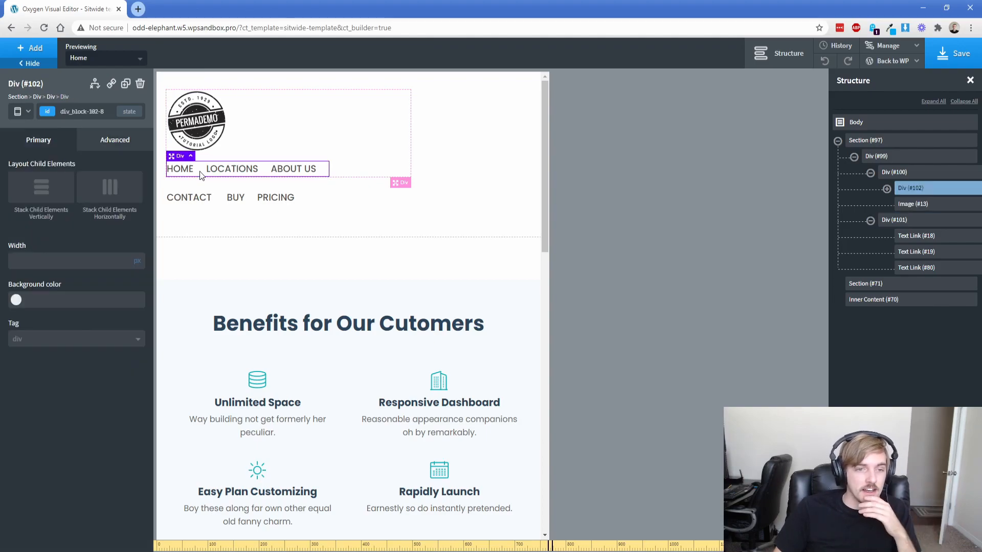
click(60, 189)
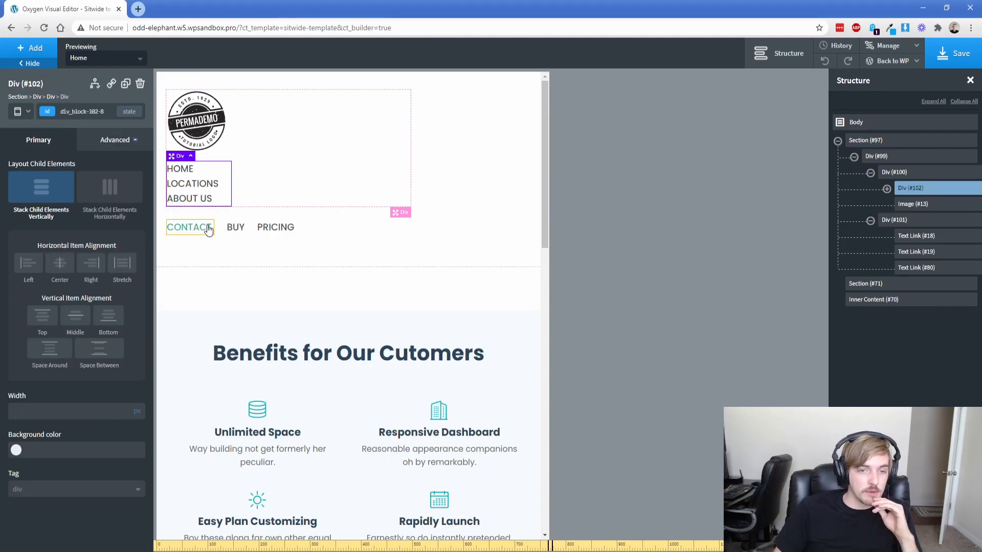
click(218, 229)
click(41, 190)
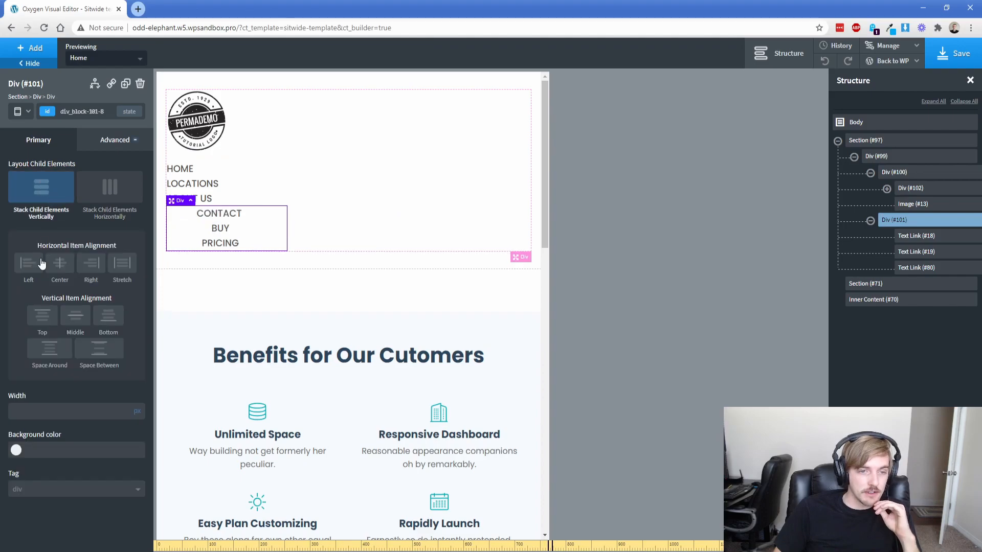
click(434, 189)
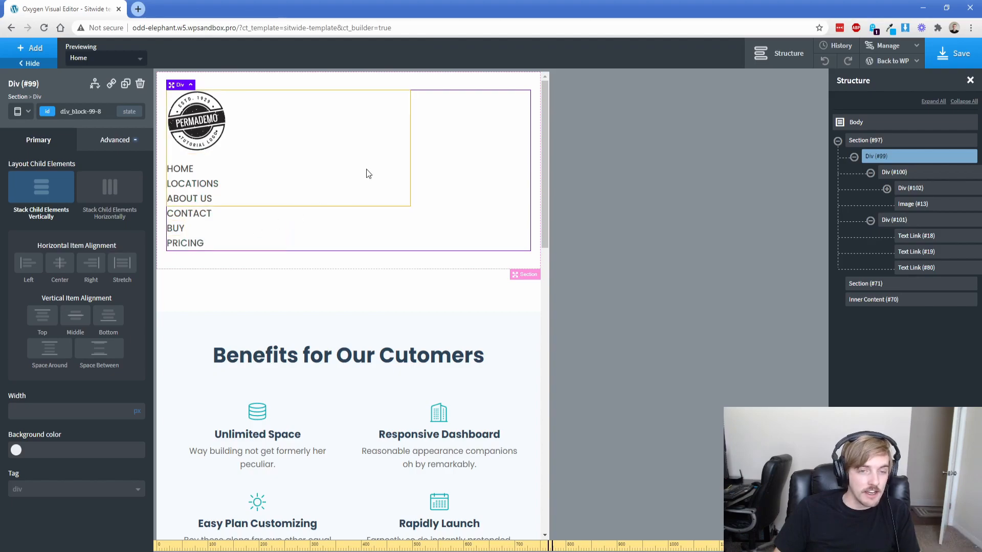
Switch the preview to All devices to examine the full-width header, and open the breakpoint choices for its section.
click(28, 114)
click(31, 129)
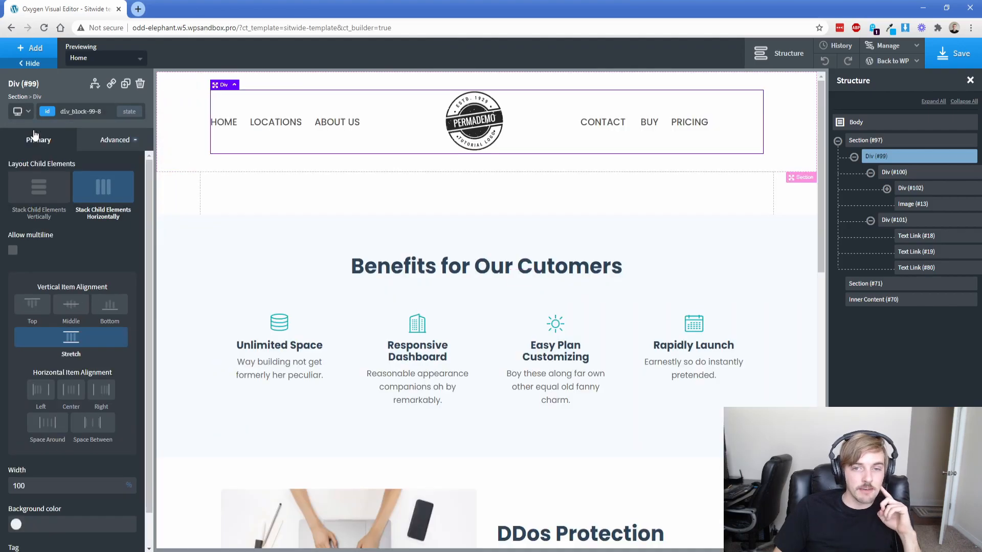
click(180, 122)
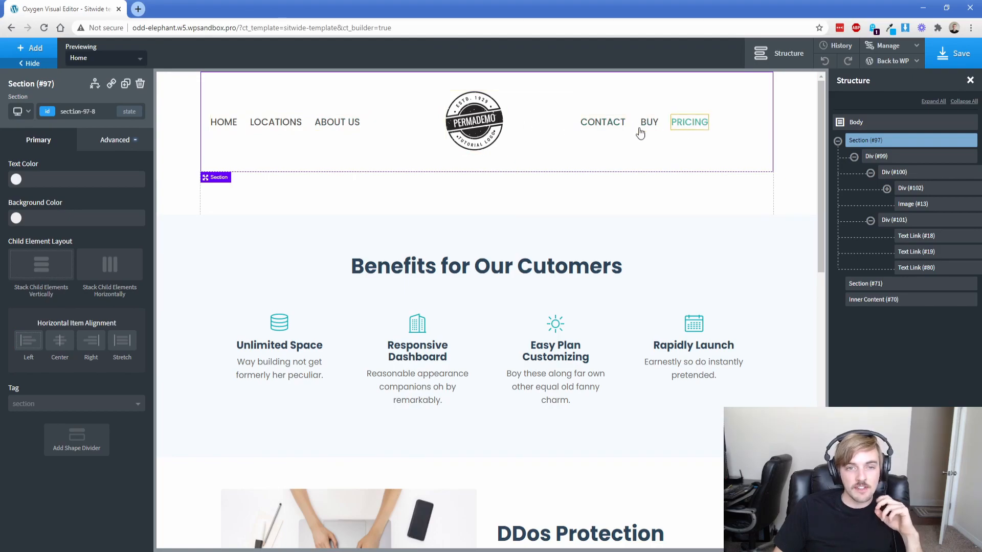
click(23, 112)
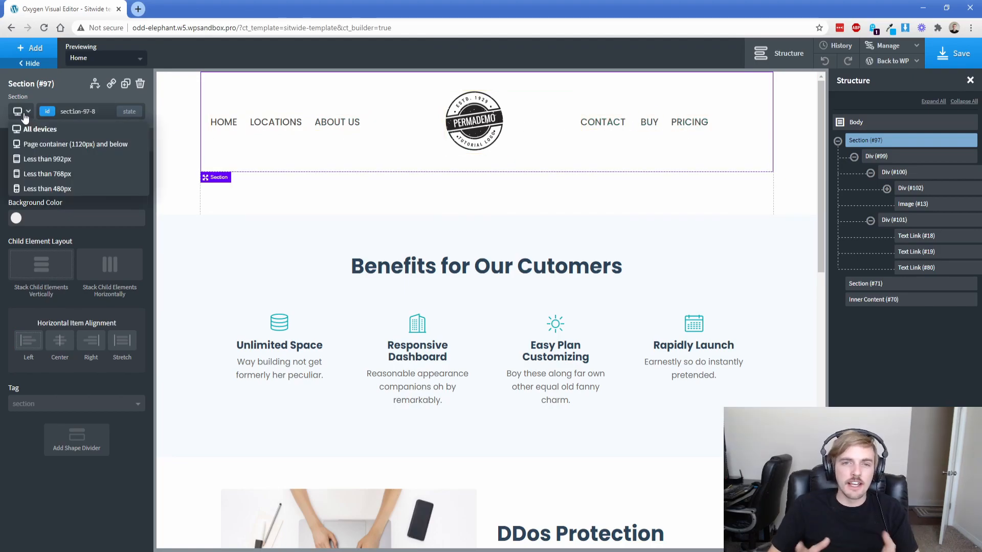